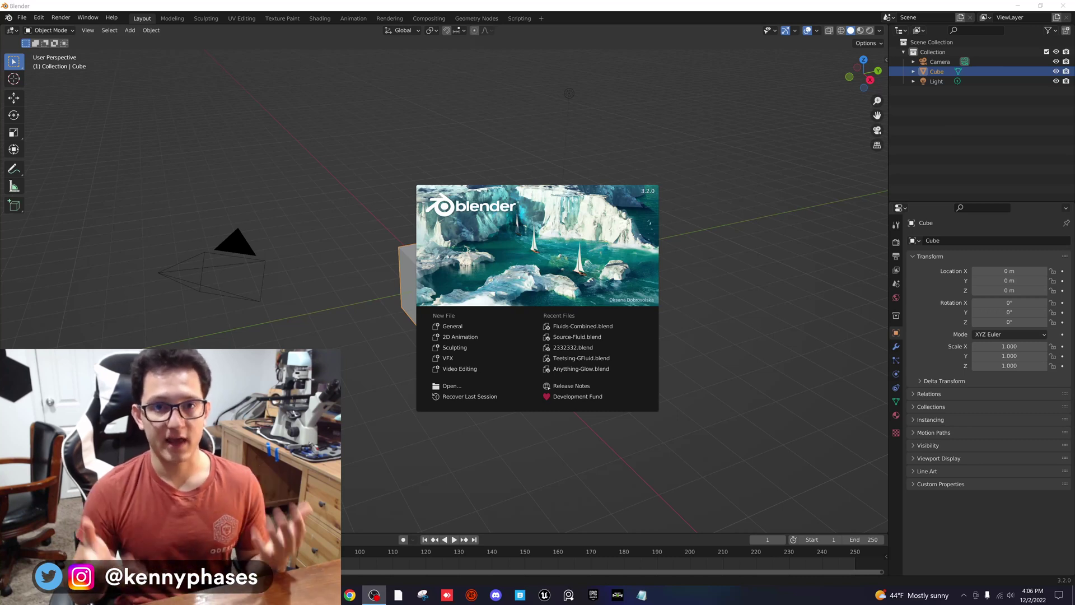
Dismiss the splash screen and delete the default light from the scene
click(503, 108)
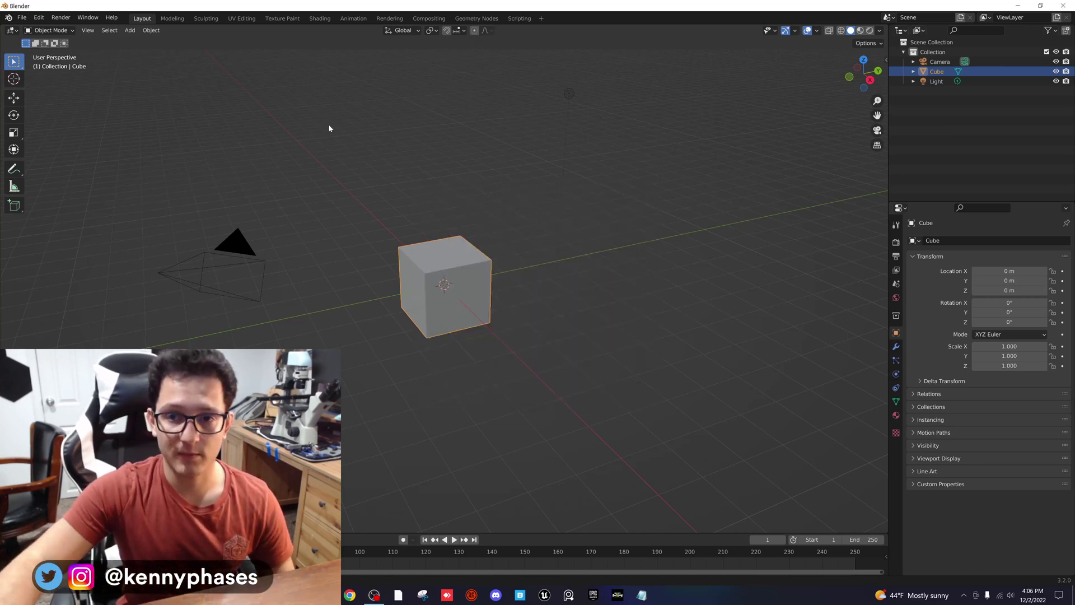
click(565, 89)
click(568, 93)
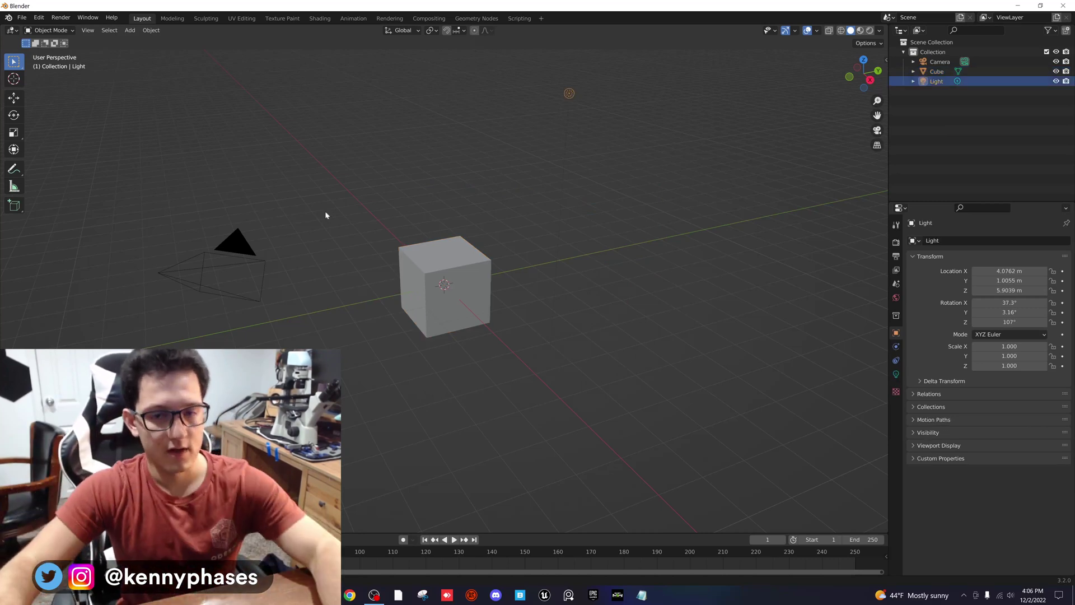
click(619, 179)
click(568, 96)
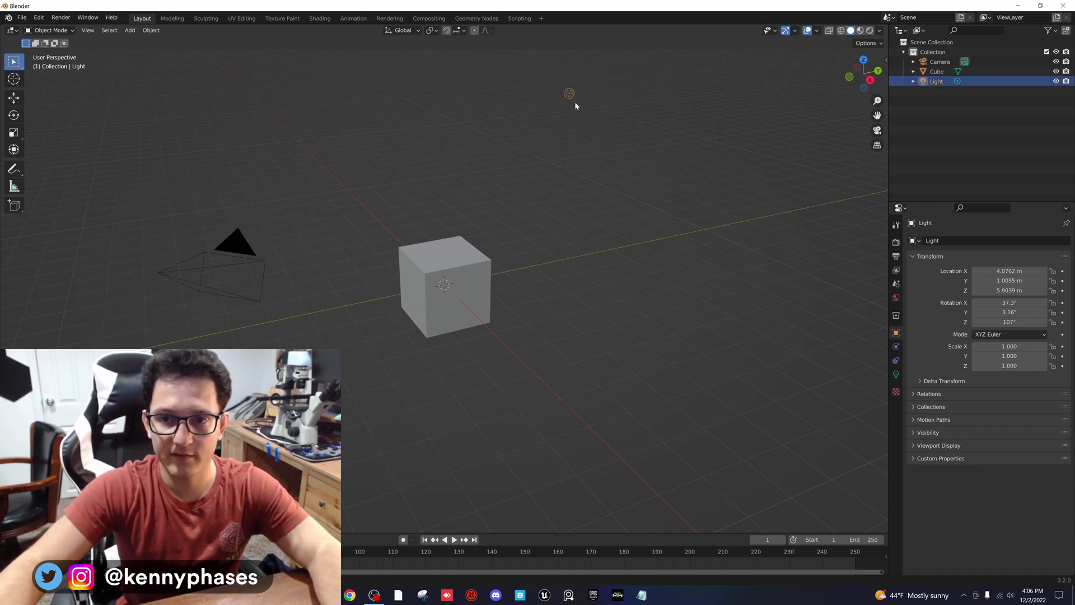
key(Delete)
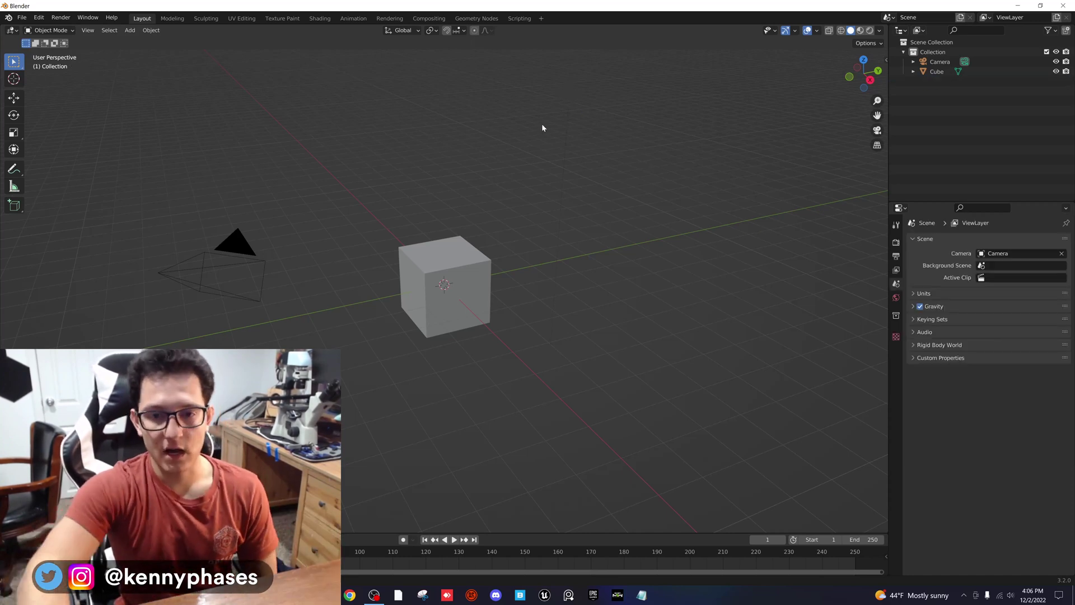
View the cube through the scene camera, returning to a wider perspective that shows both camera and cube
key(KP_0)
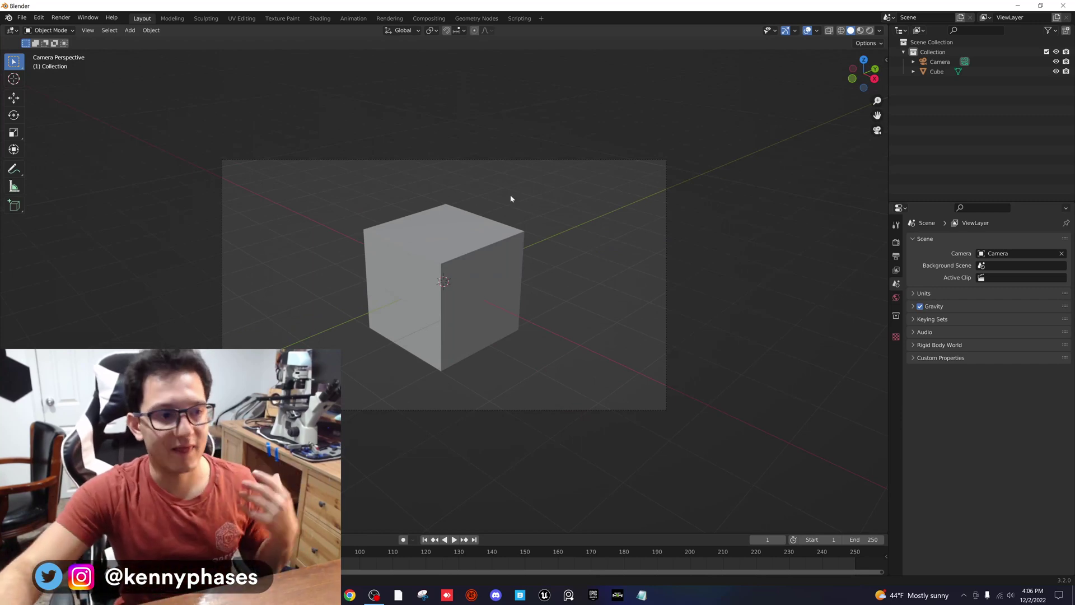
middle_drag(598, 216, 553, 252)
scroll(573, 243, down, 4)
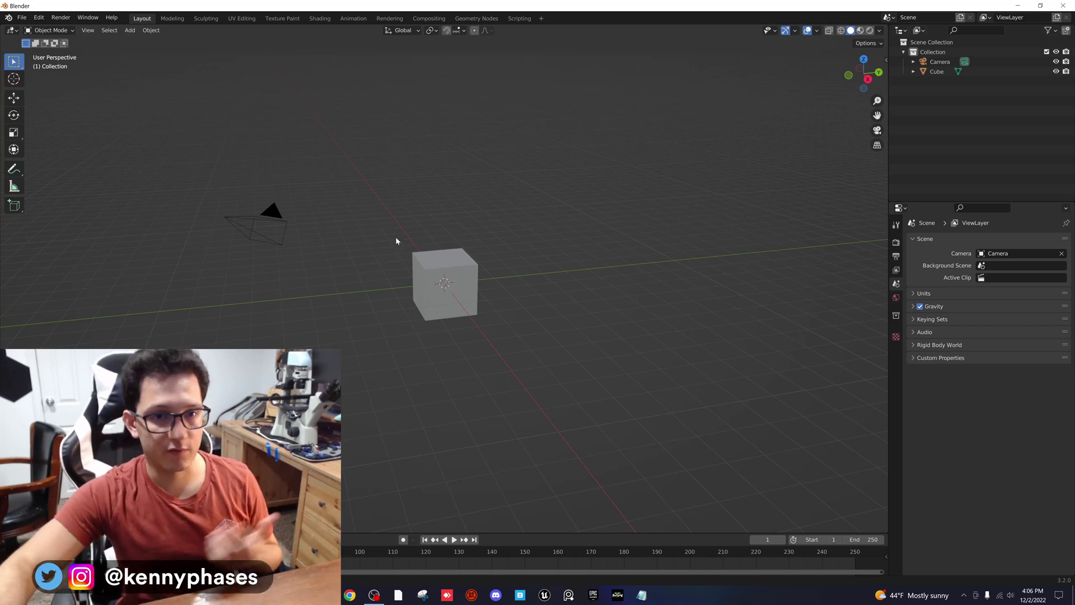
Add a plain axes empty at the world origin and scale it uniformly to about 3.95 so its axes extend beyond the cube
click(130, 31)
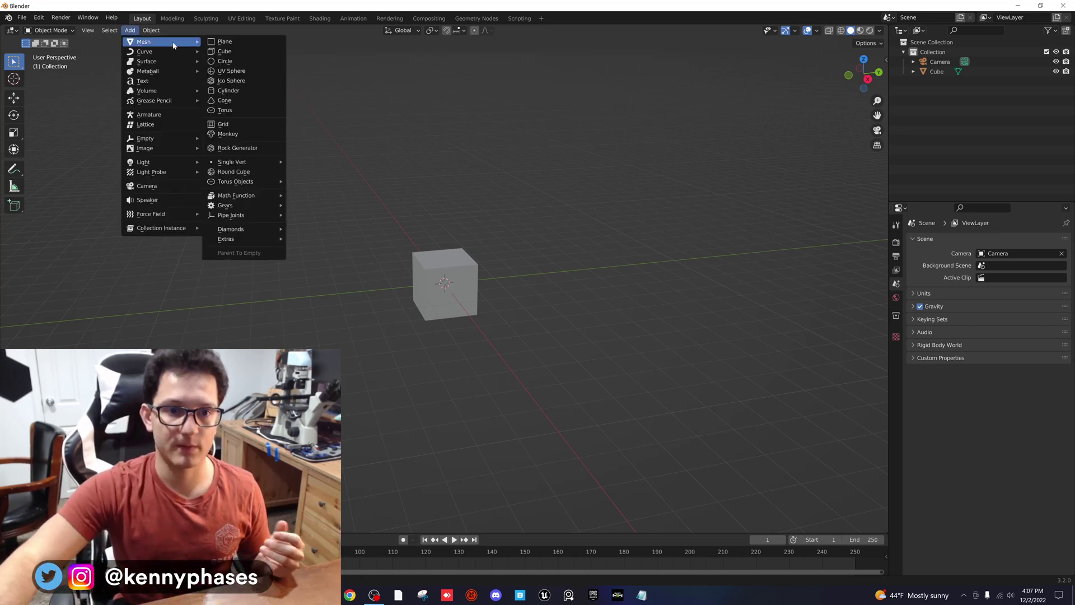
mouse_move(182, 144)
click(249, 139)
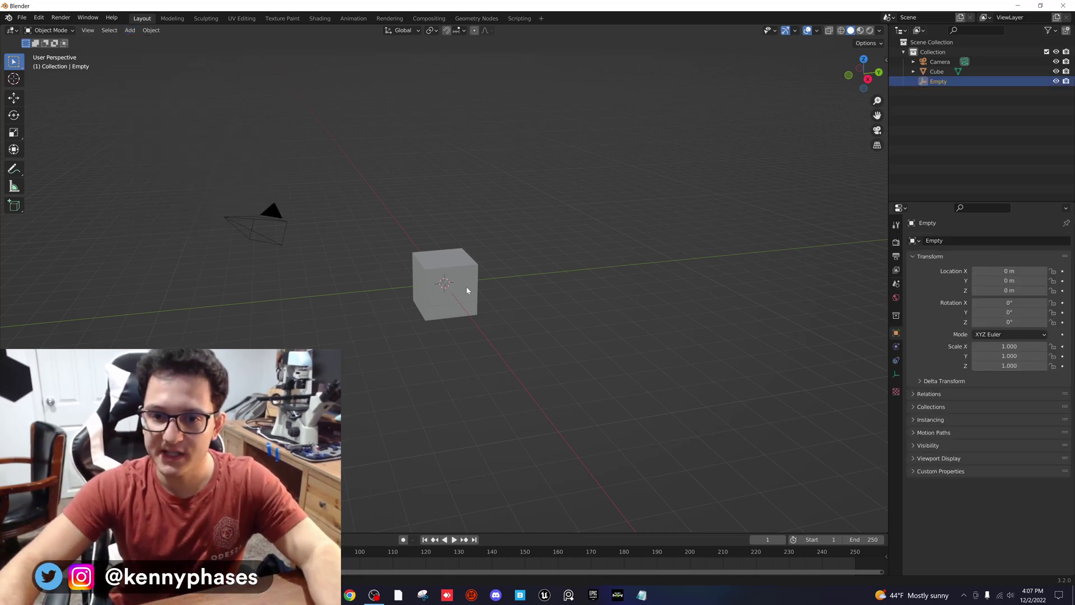
key(s)
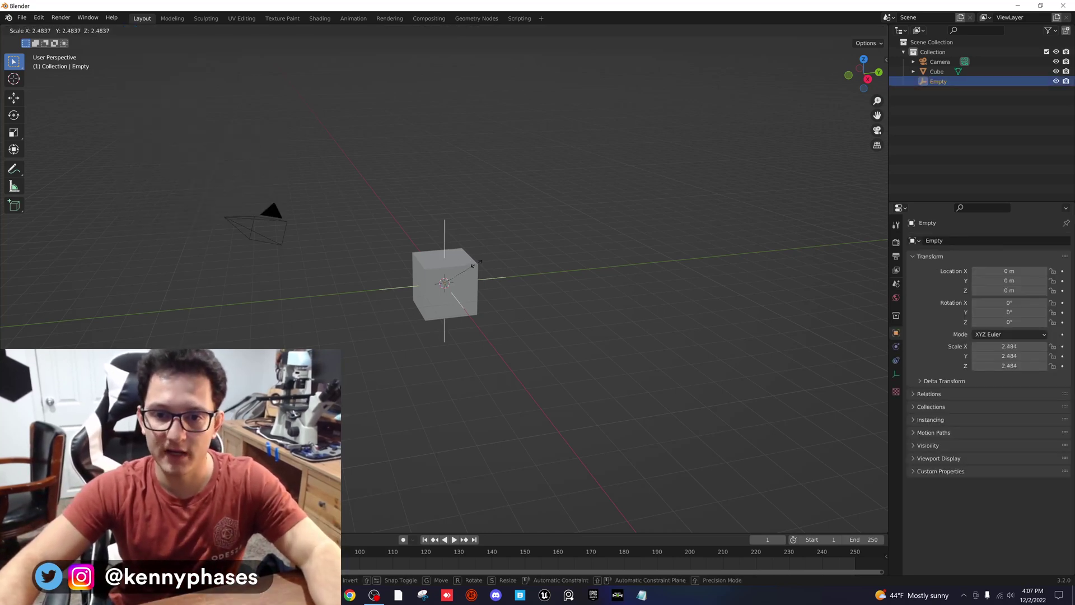
click(495, 254)
middle_drag(496, 253, 499, 271)
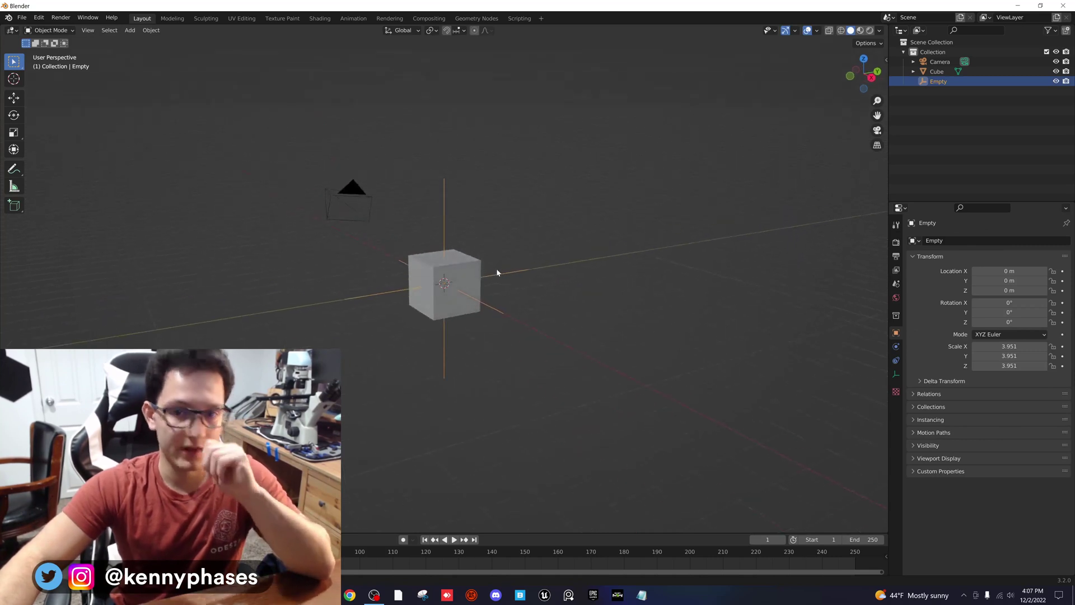
Parent the camera to the empty using the Object option
click(937, 62)
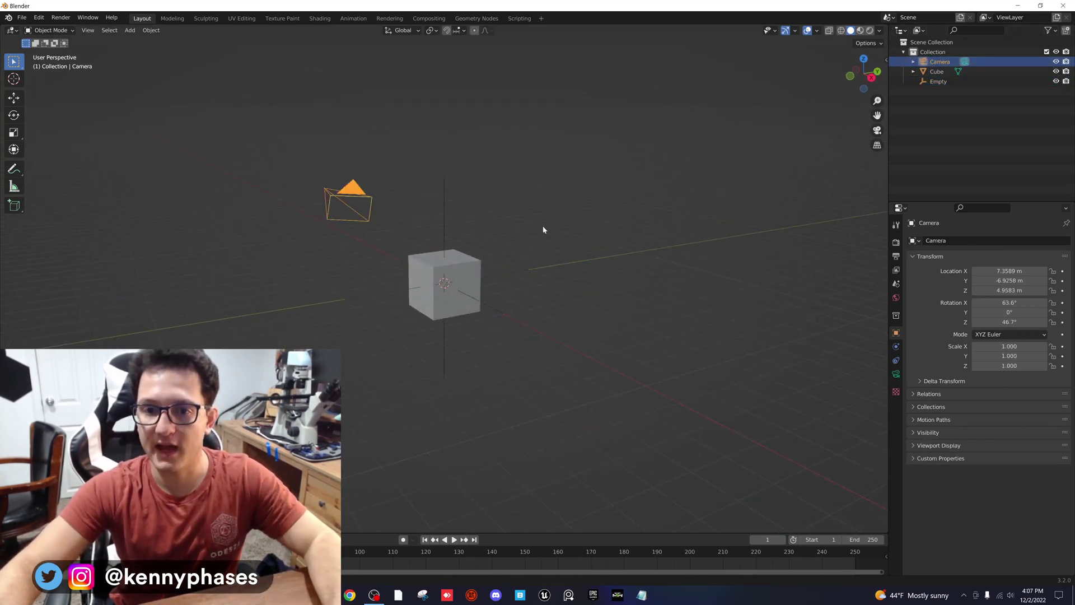
middle_drag(384, 200, 445, 191)
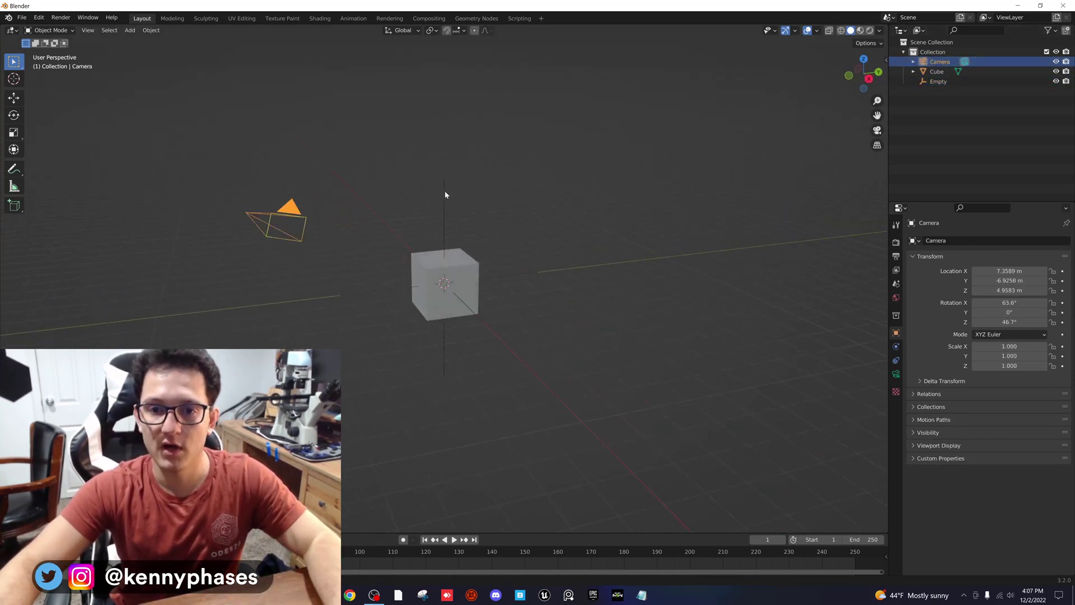
shift+click(444, 191)
key(ctrl+p)
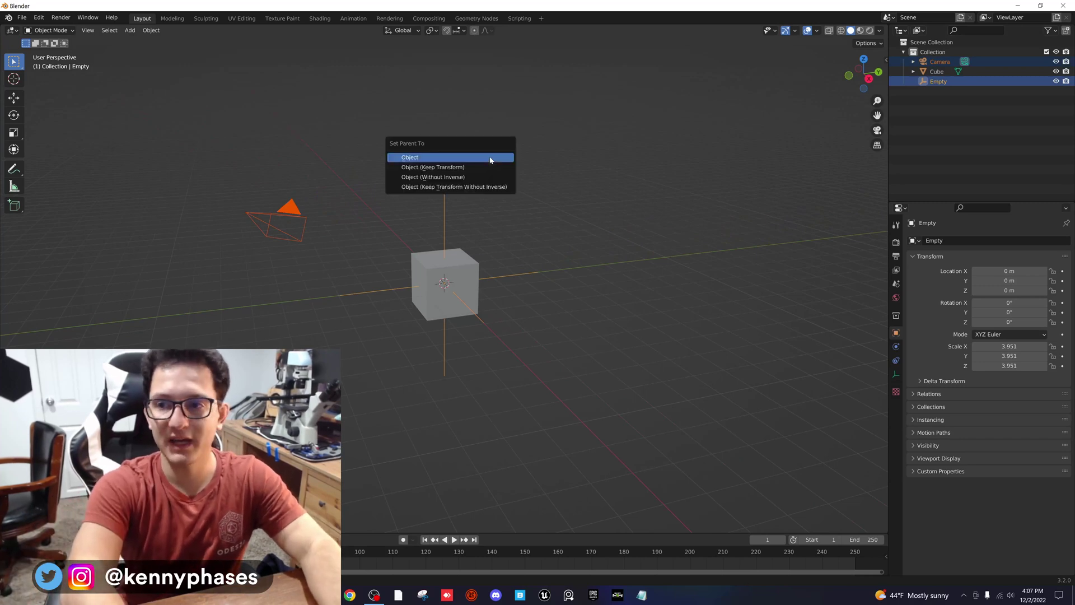
click(490, 160)
Try moving the empty to test whether the camera follows it
key(alt+a)
click(441, 208)
key(g)
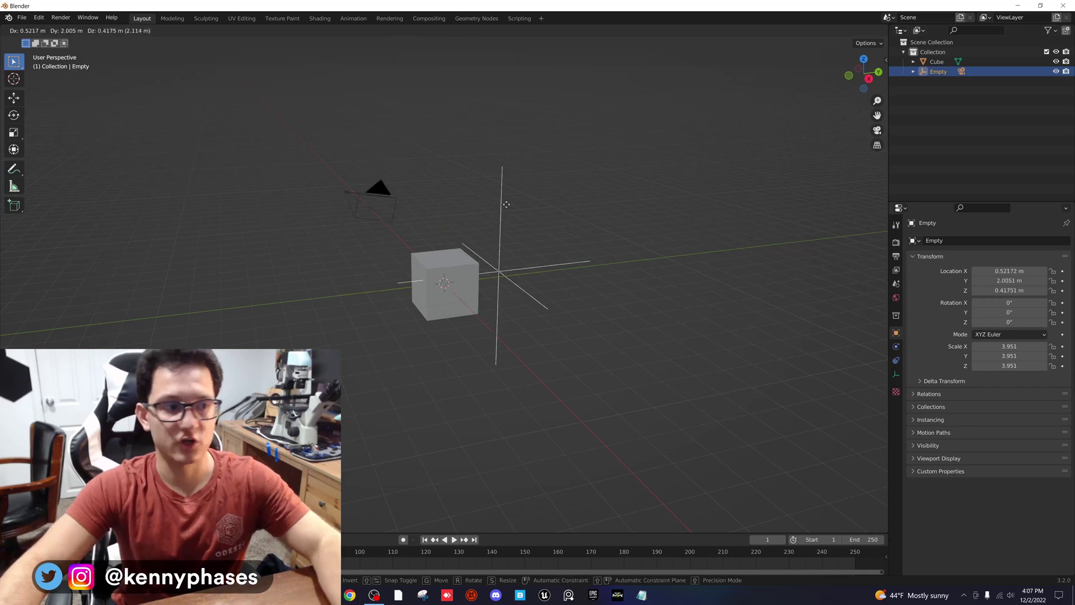
right_click(461, 200)
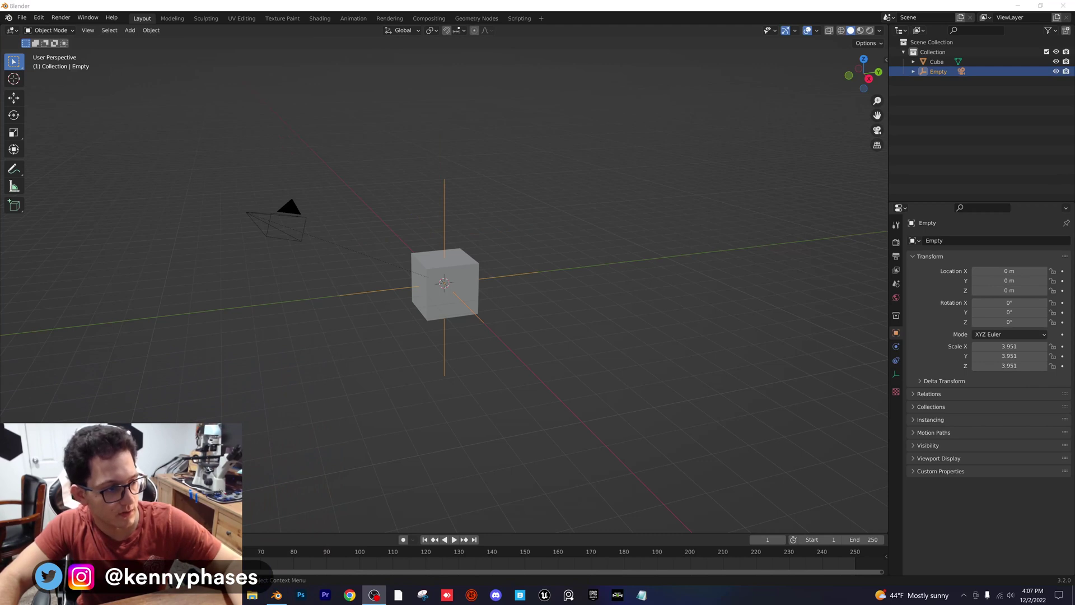
Show the empty's transform values and rotate it about the Z axis to about -91.8°
click(485, 257)
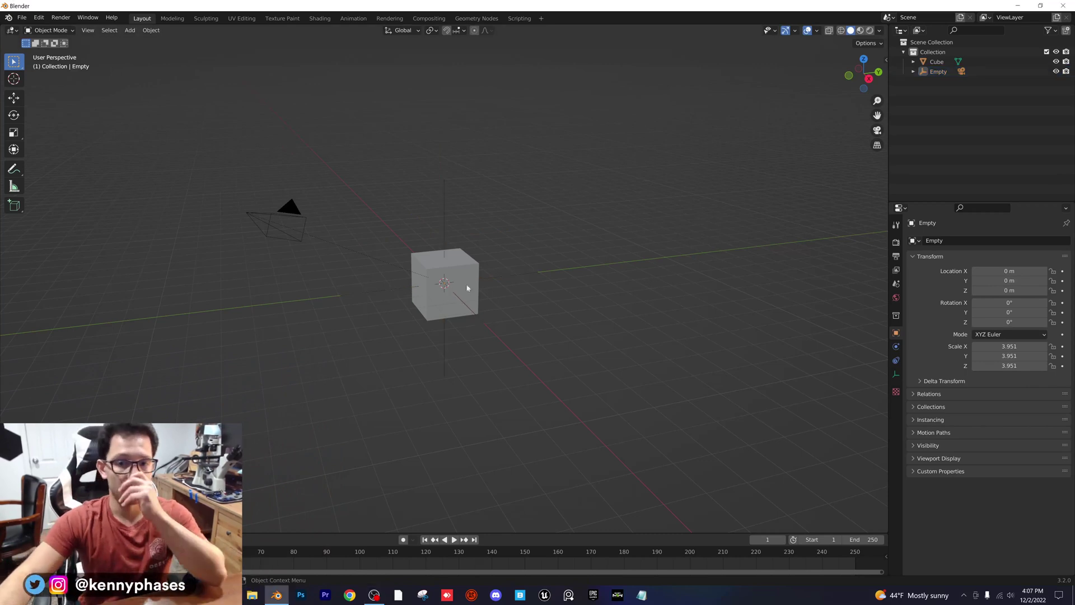
click(443, 205)
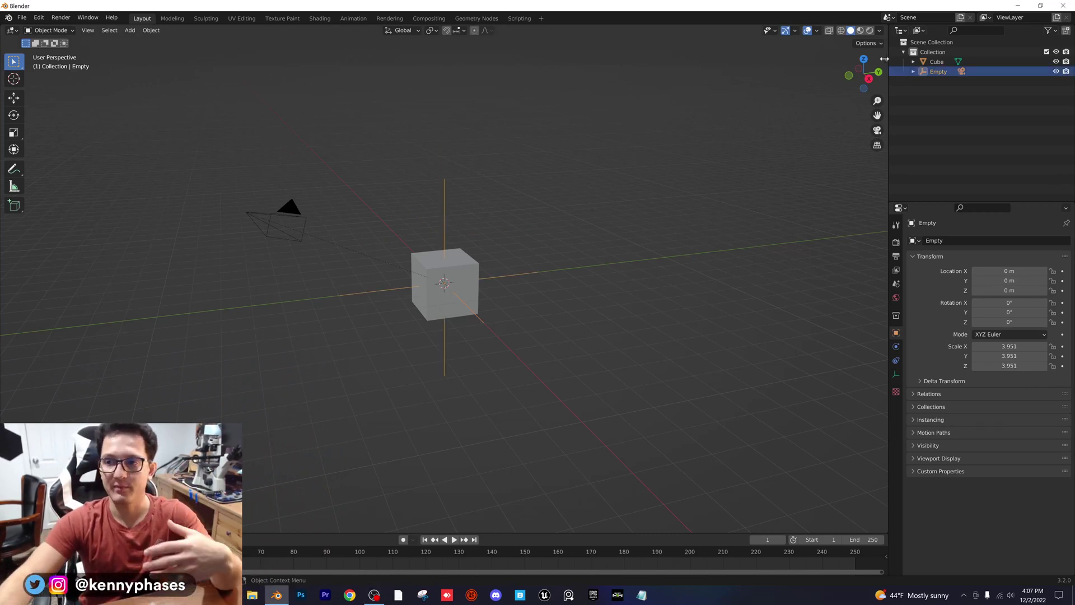
key(n)
drag(822, 140, 731, 140)
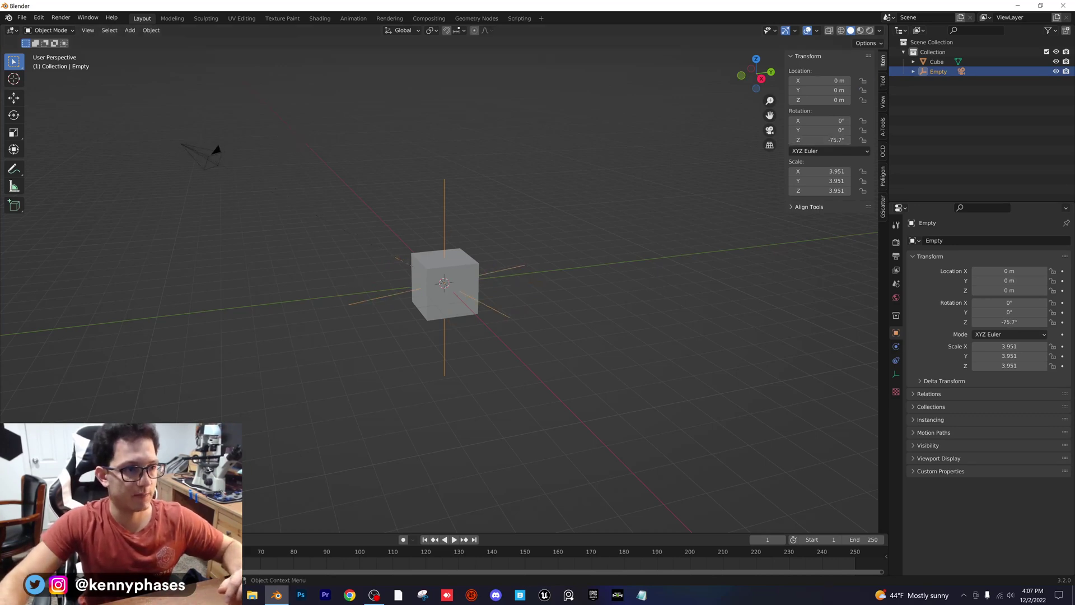
key(alt+Tab)
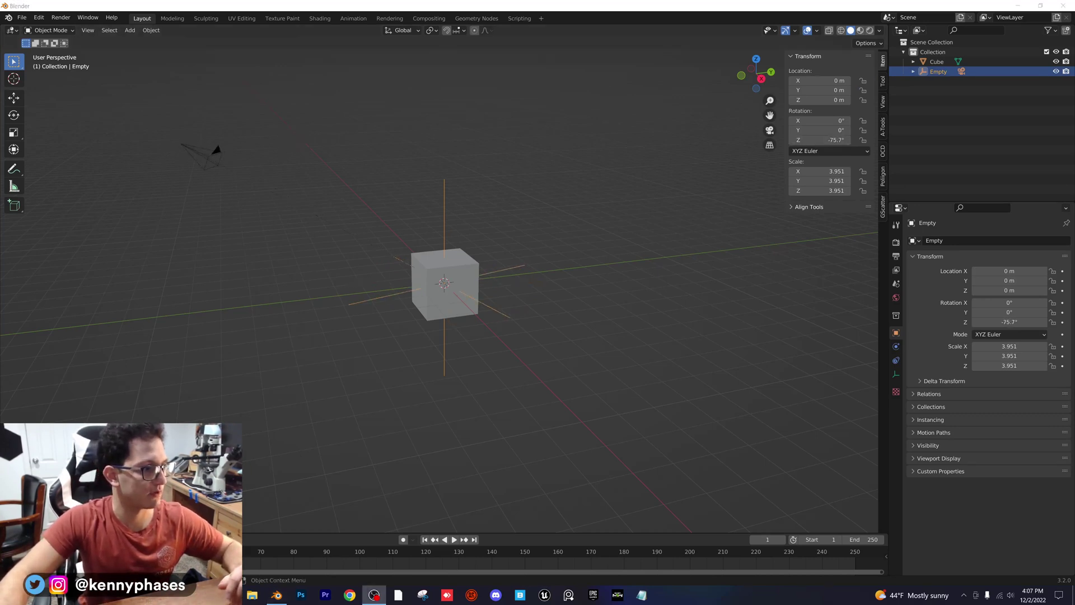
key(alt+Tab)
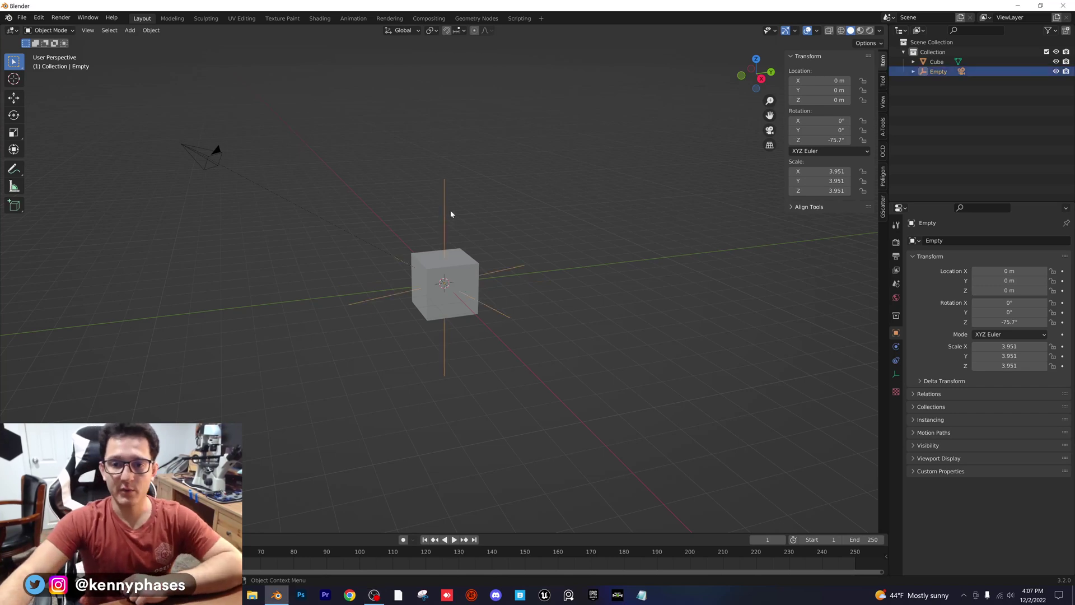
drag(834, 140, 815, 149)
click(519, 197)
From the camera view, expand the empty's children in the outliner and enlarge the timeline area
key(KP_0)
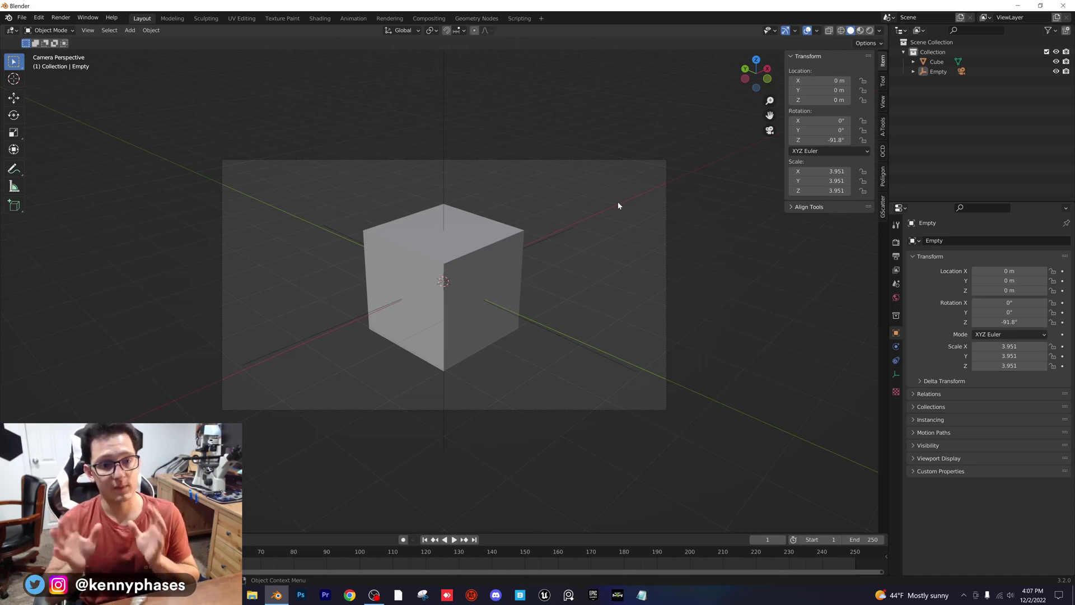
click(914, 71)
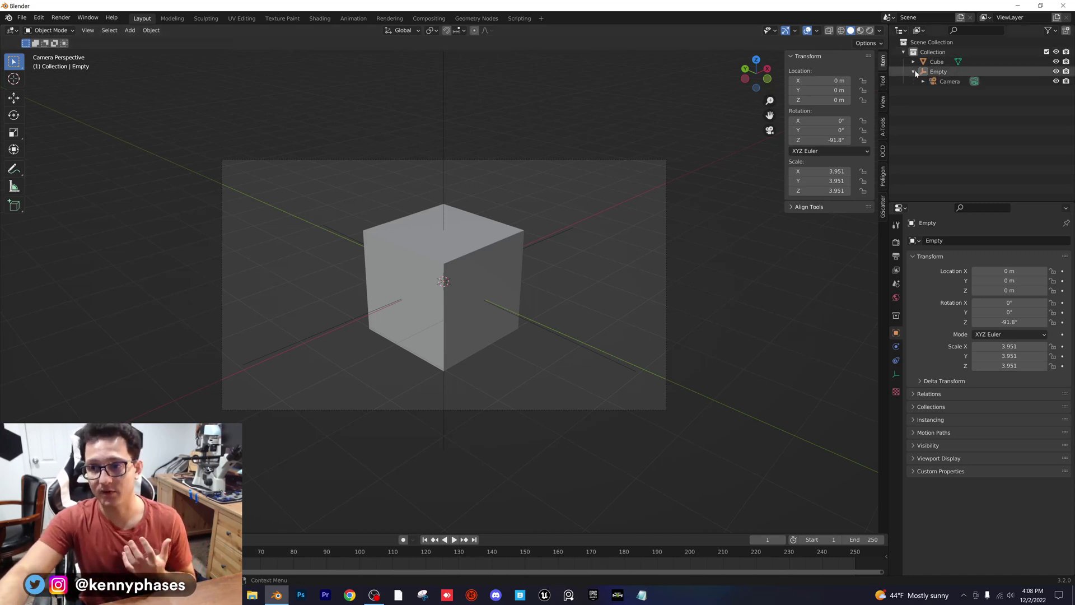
drag(356, 533, 358, 433)
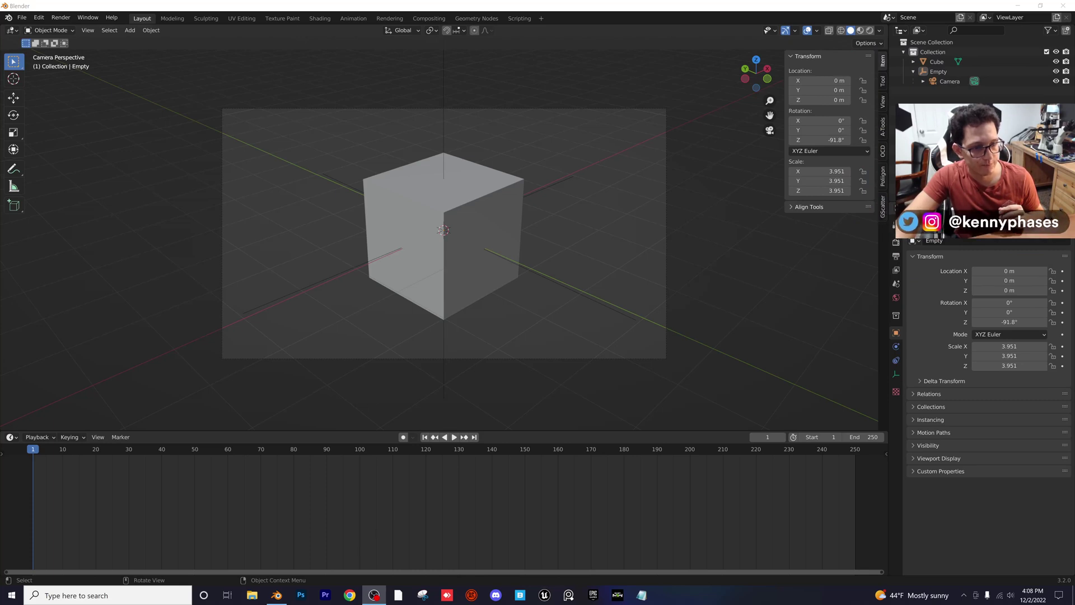
Insert a Rotation keyframe for the empty at frame 1
click(445, 135)
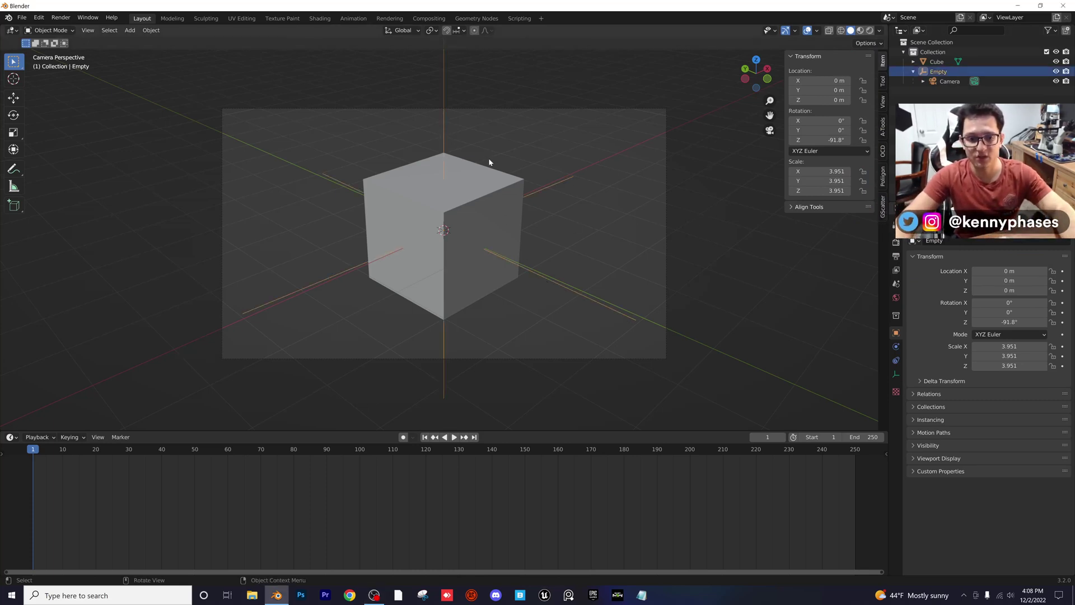
key(i)
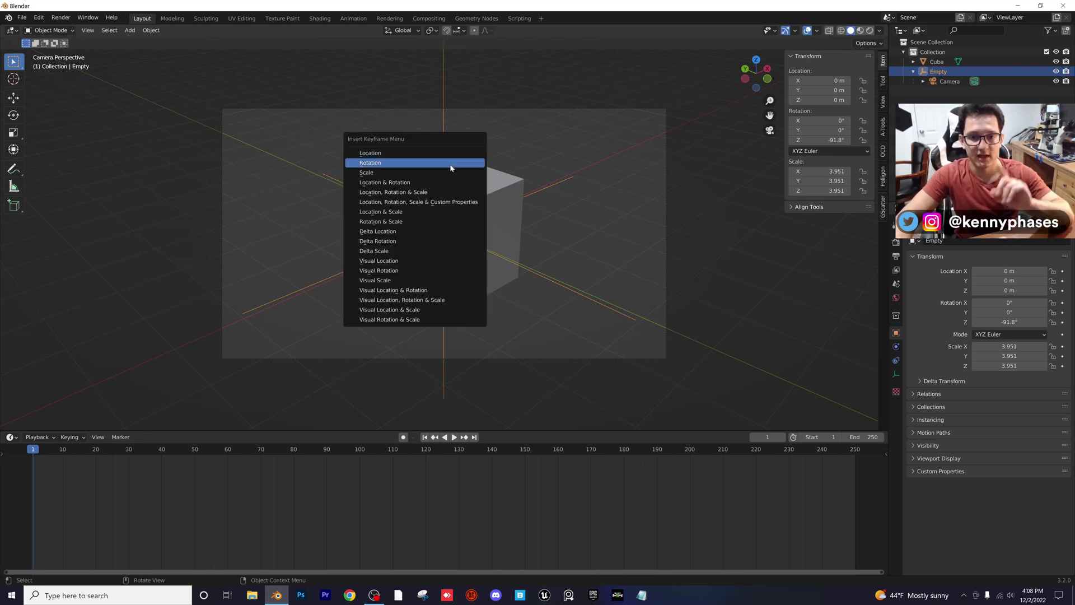
click(437, 167)
At frame 120, set the empty's Z rotation to about 26.1° and keyframe its rotation
drag(35, 457, 426, 458)
drag(816, 141, 884, 140)
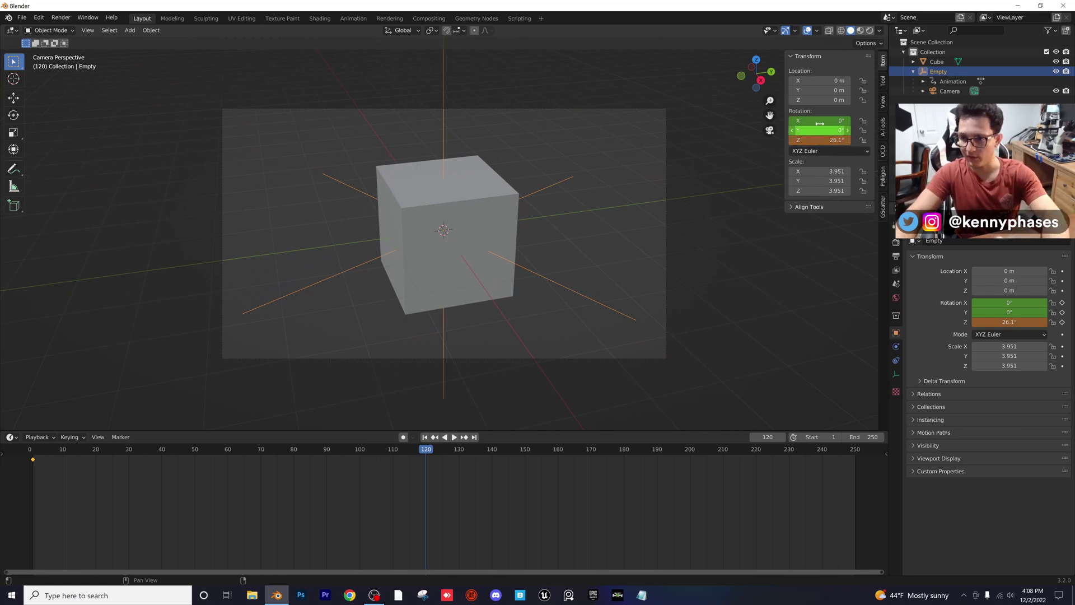
key(i)
Play the camera orbit from frame 1 and scrub through the opening part of the animation
drag(429, 453, 33, 457)
key(space)
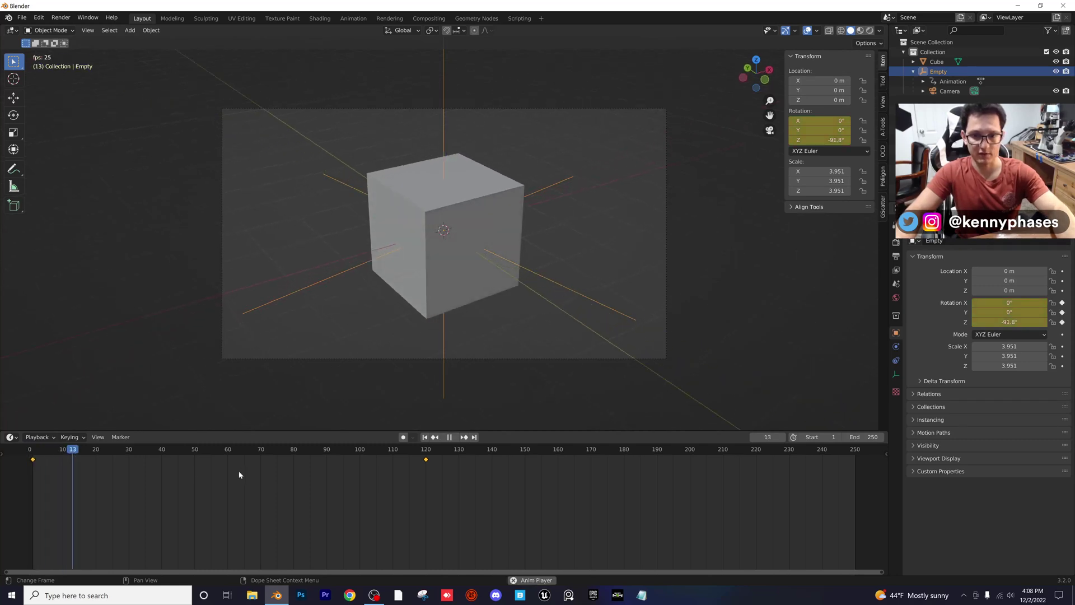
key(space)
drag(178, 452, 188, 452)
Shorten the orbit by moving the rotation keyframe at frame 120 to frame 90
click(419, 461)
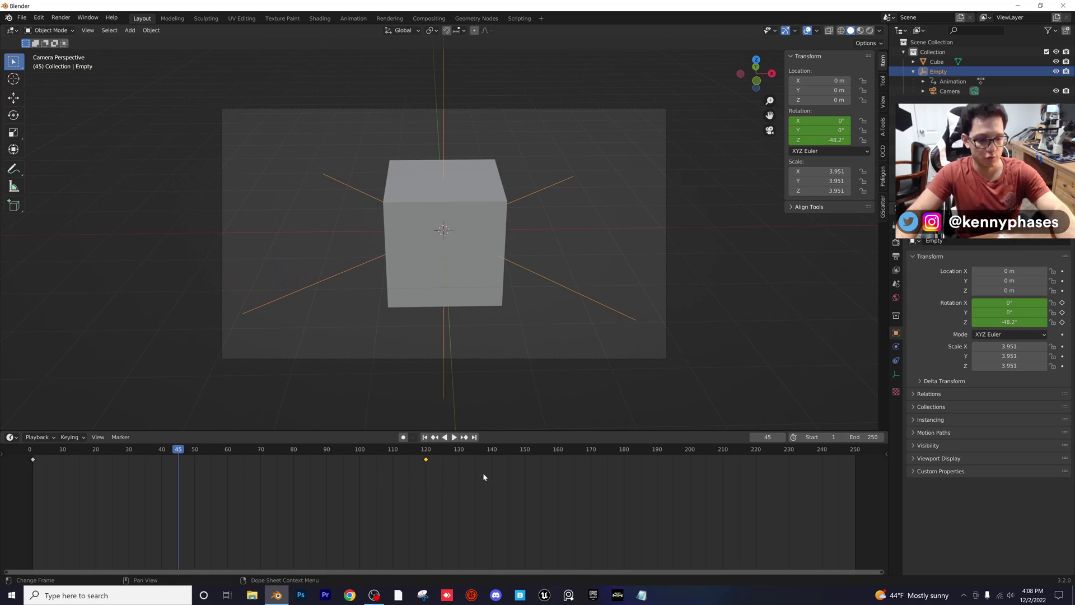
key(g)
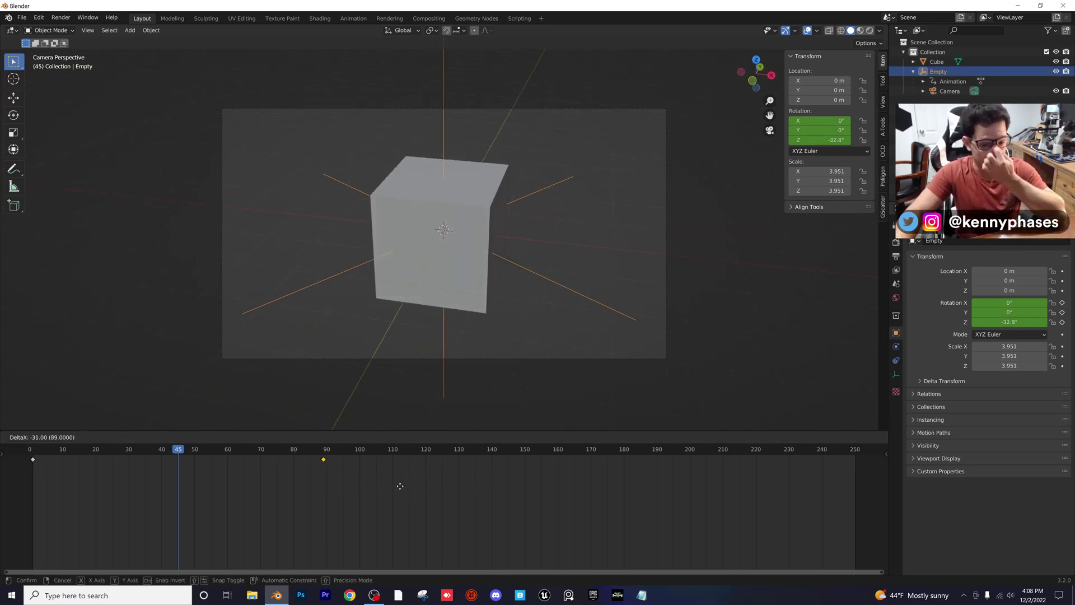
click(403, 485)
Play the shortened animation from frame 1 to check its speed
drag(178, 450, 33, 454)
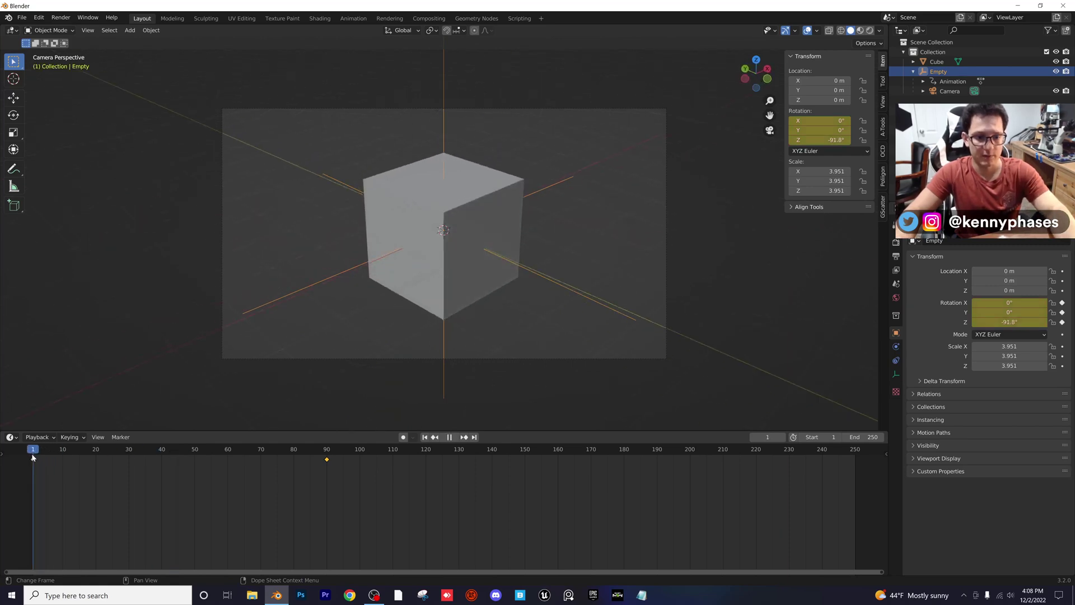
key(space)
key(space)
Set the interpolation mode of both rotation keyframes to Exponential and replay the animation from the start
drag(456, 496, 18, 453)
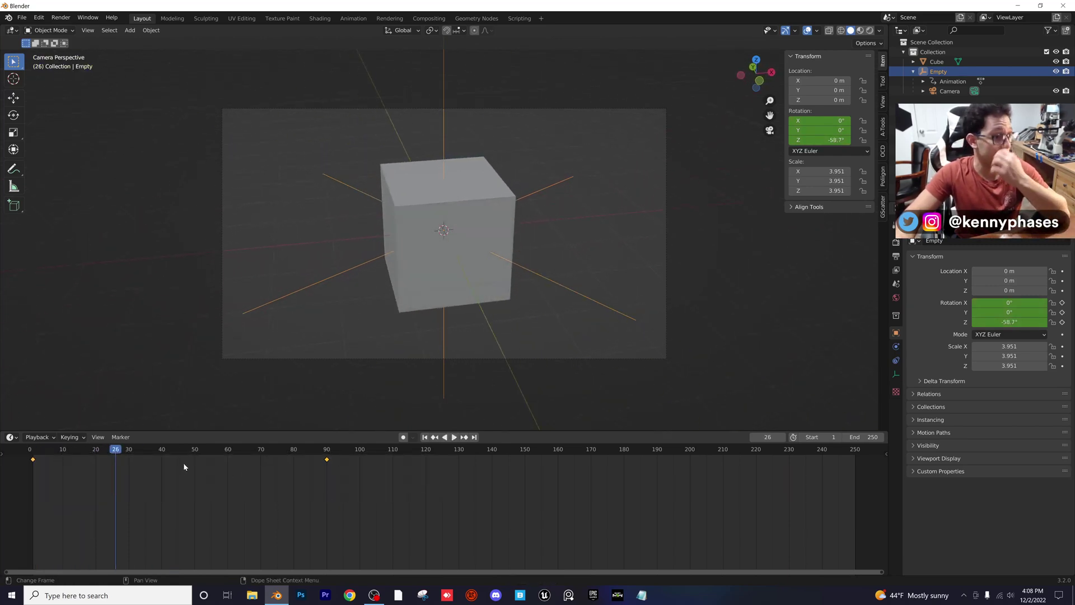
drag(443, 503, 17, 451)
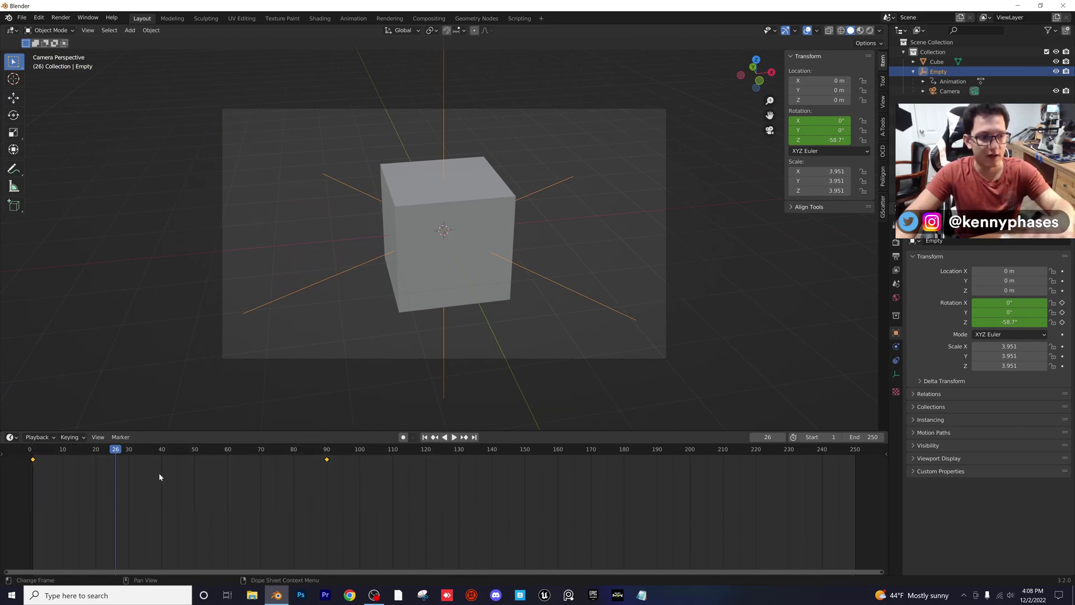
right_click(190, 469)
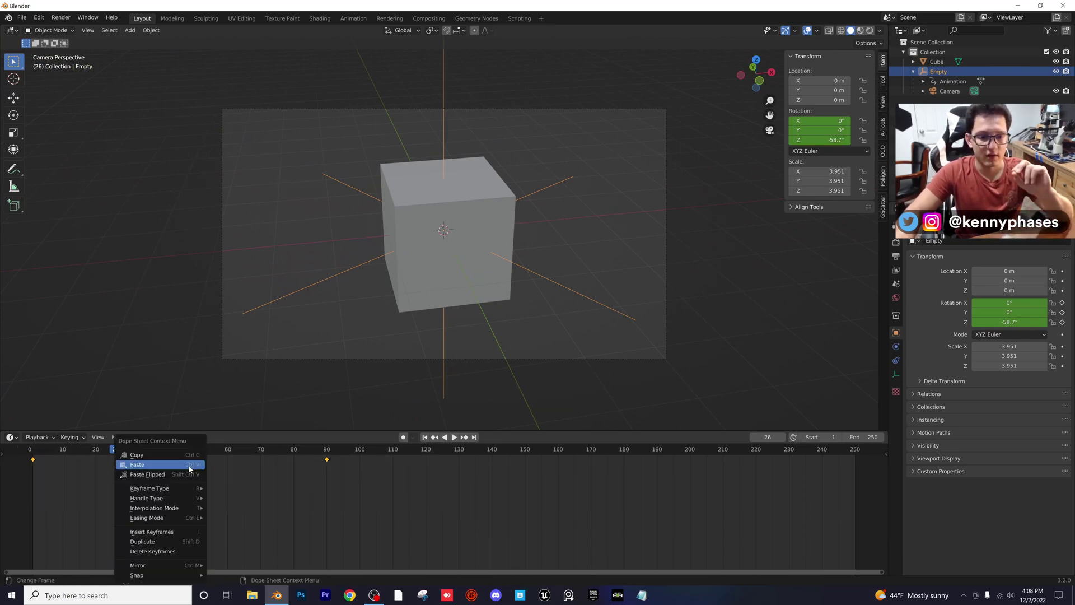
mouse_move(189, 510)
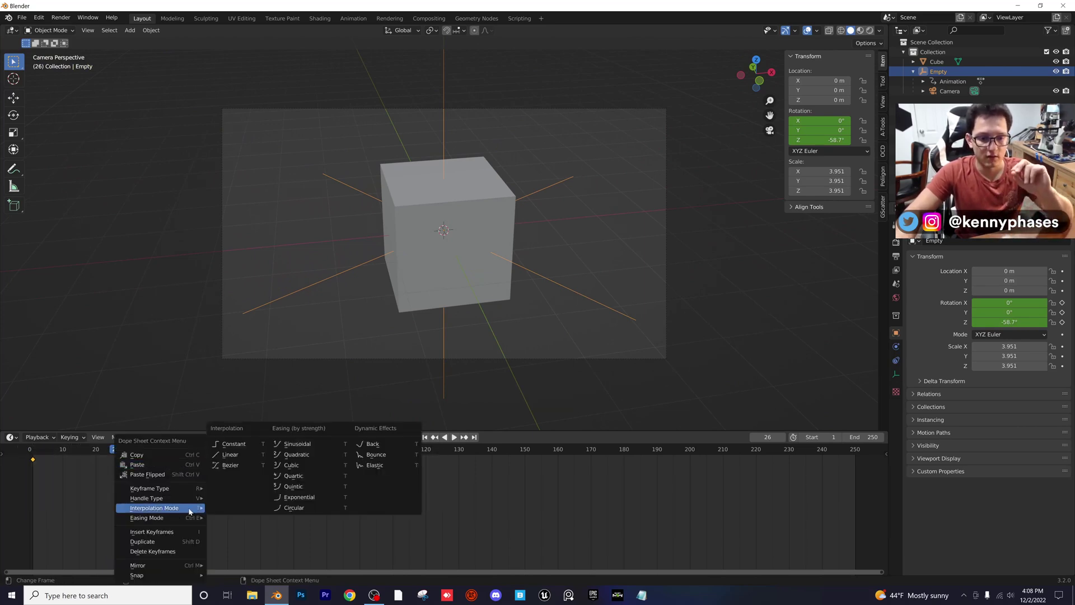
click(312, 503)
key(shift+Left)
key(space)
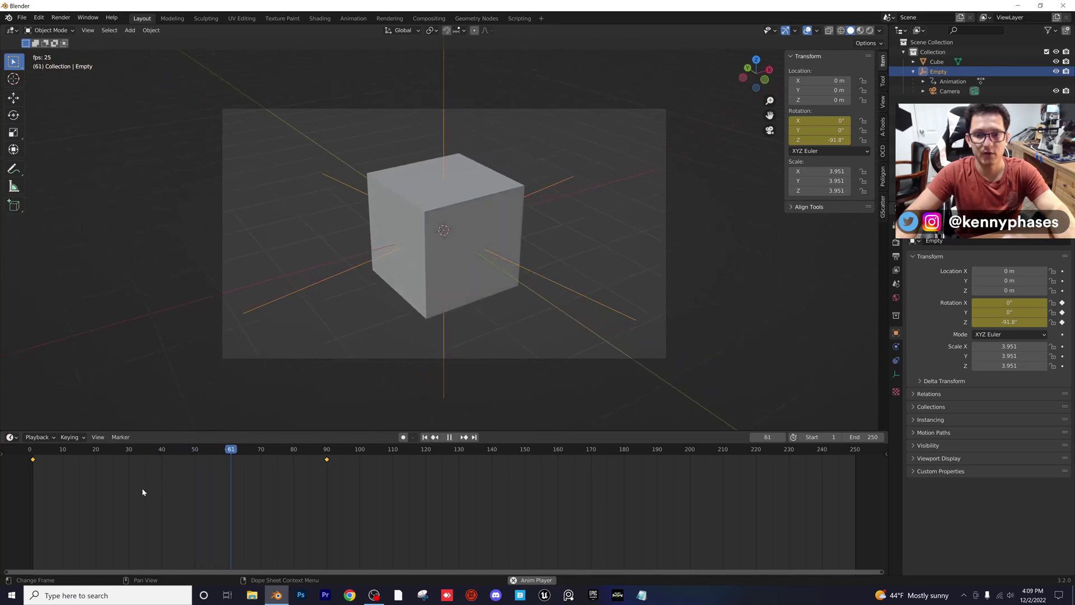
Set the interpolation mode of both of the empty's rotation keyframes to Back and replay the animation from the start
key(space)
drag(165, 450, 118, 450)
right_click(152, 459)
mouse_move(151, 460)
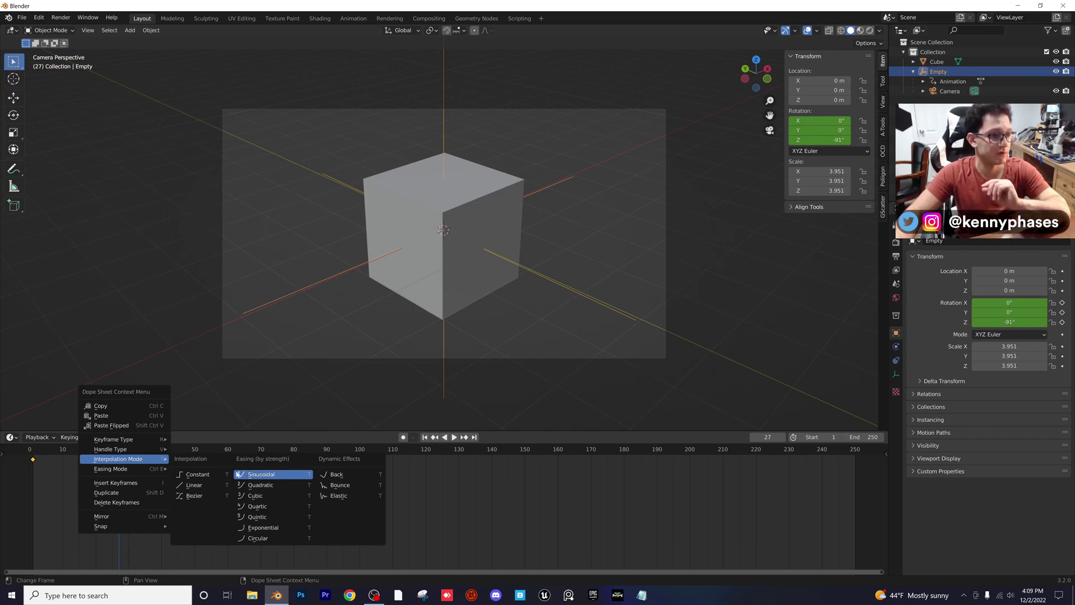
click(343, 475)
key(shift+Left)
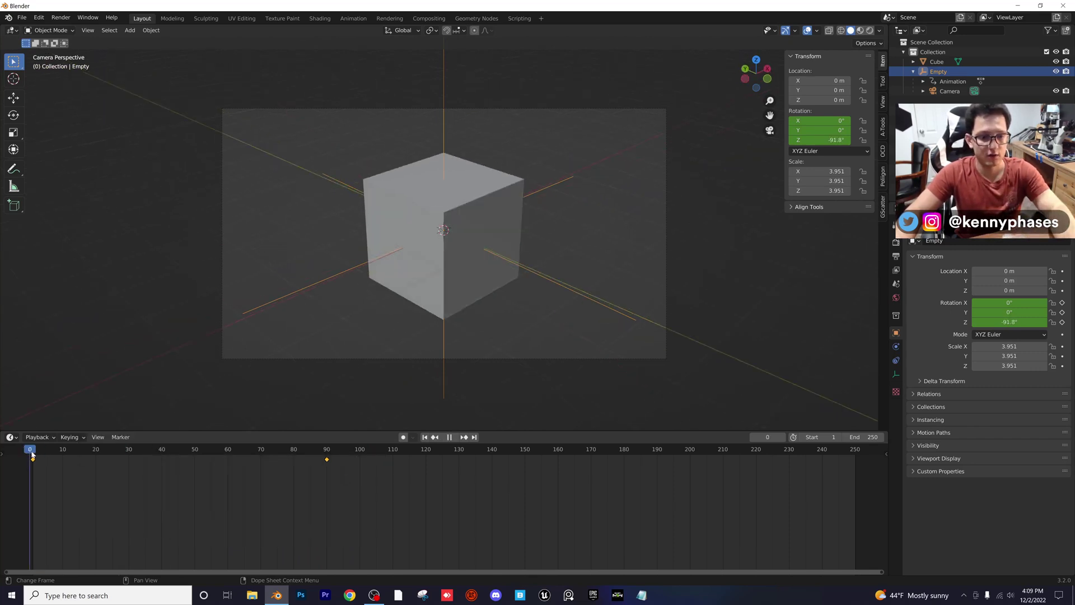
key(space)
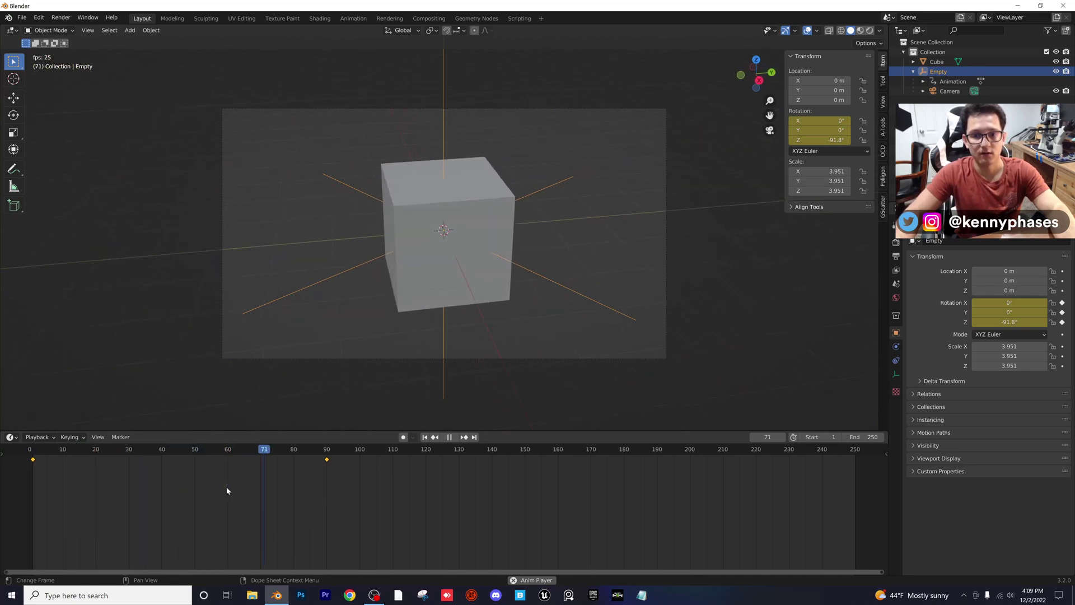
Replay the orbit from frame 1 to check the motion, then return to frame 1
key(space)
drag(232, 465, 33, 460)
key(space)
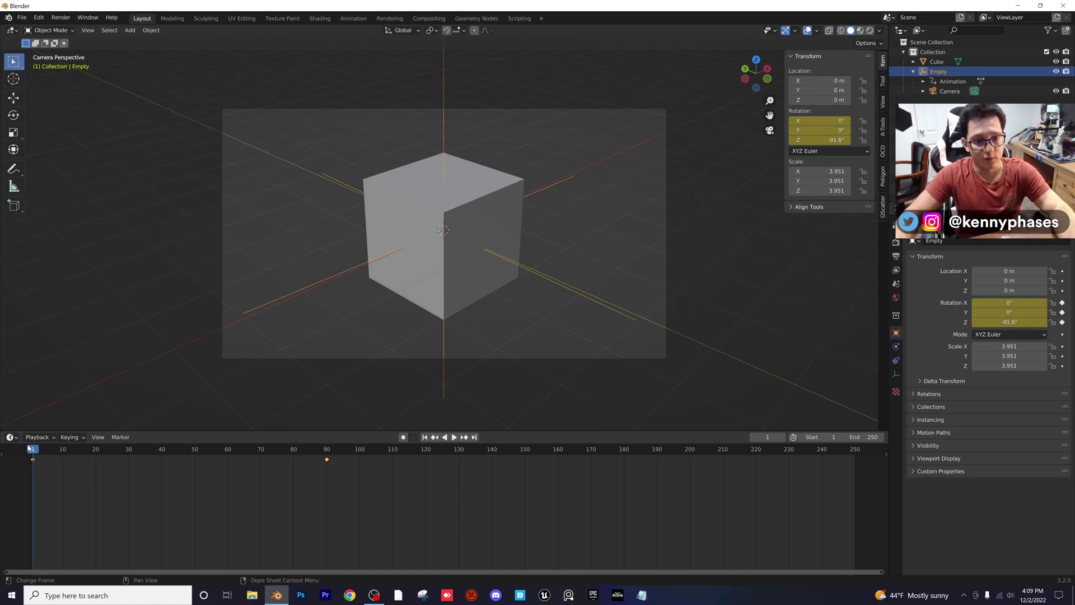
key(space)
drag(209, 463, 38, 453)
key(space)
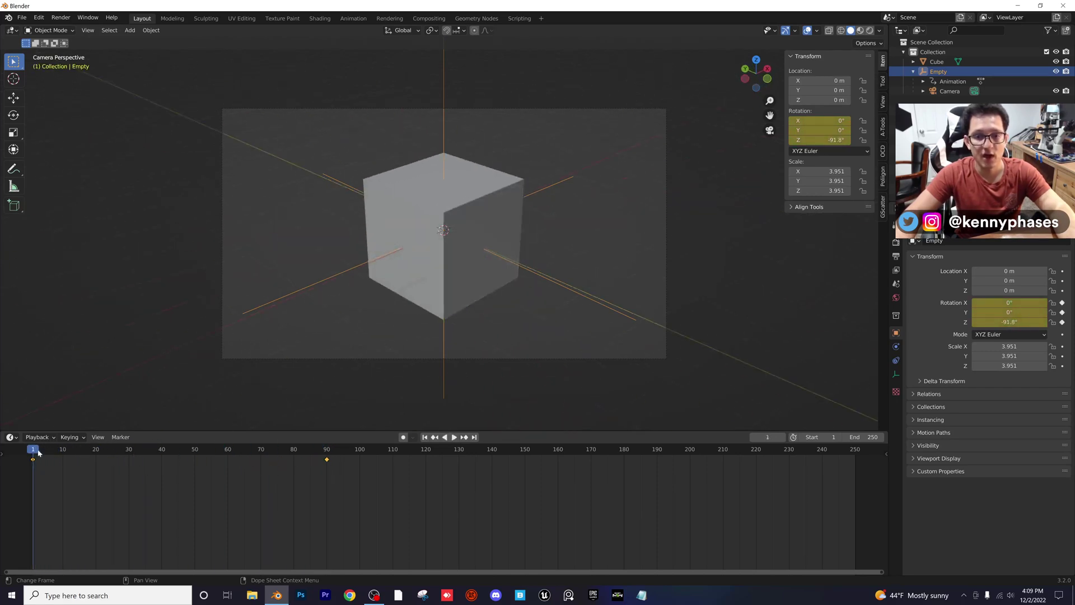
Insert a Location & Rotation keyframe for the camera at frame 1
click(946, 92)
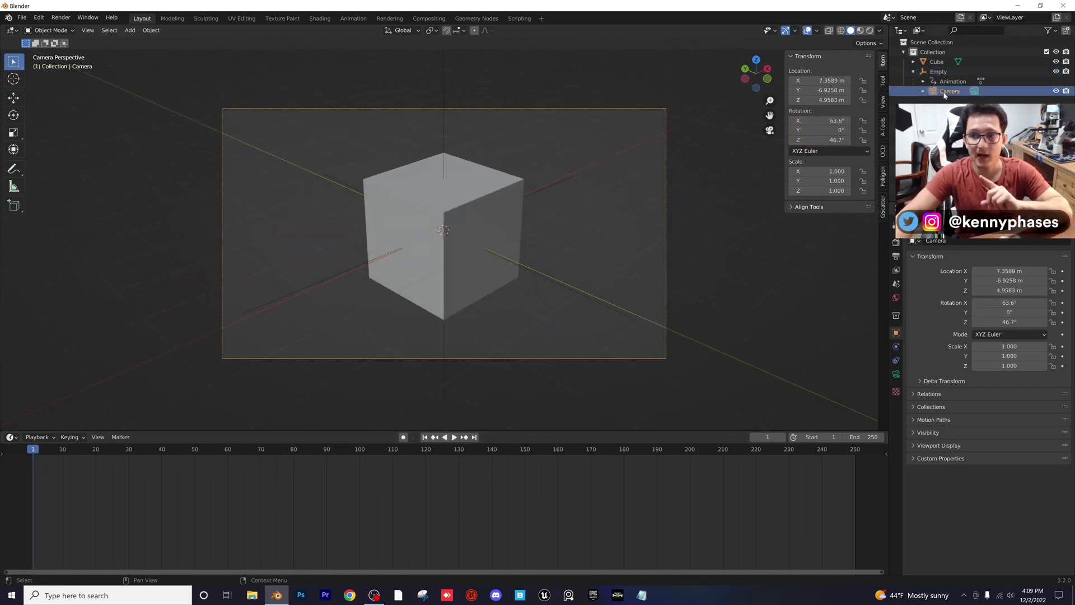
click(914, 72)
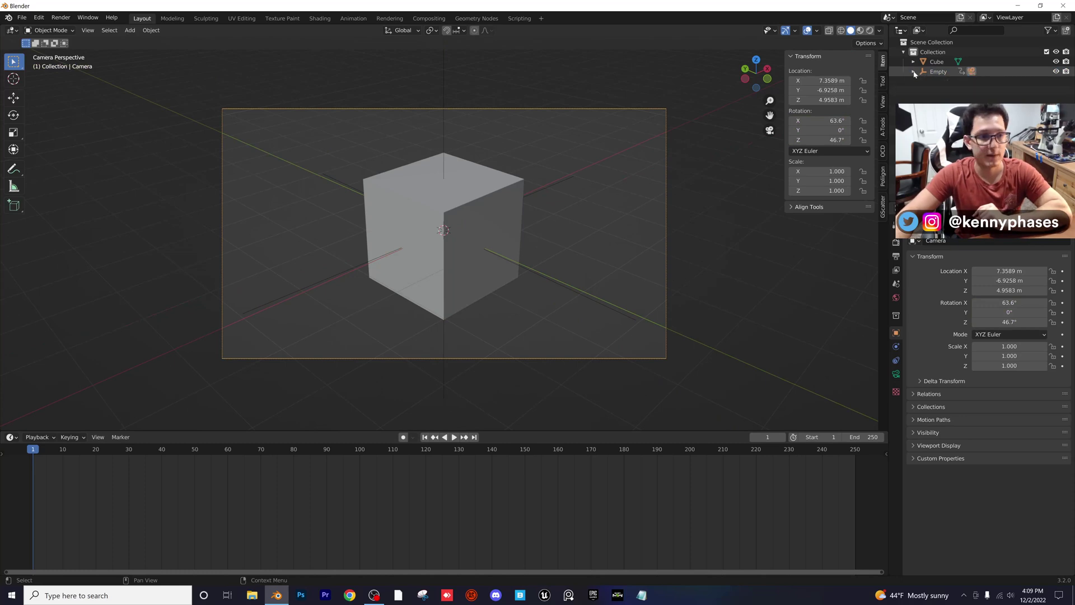
click(914, 72)
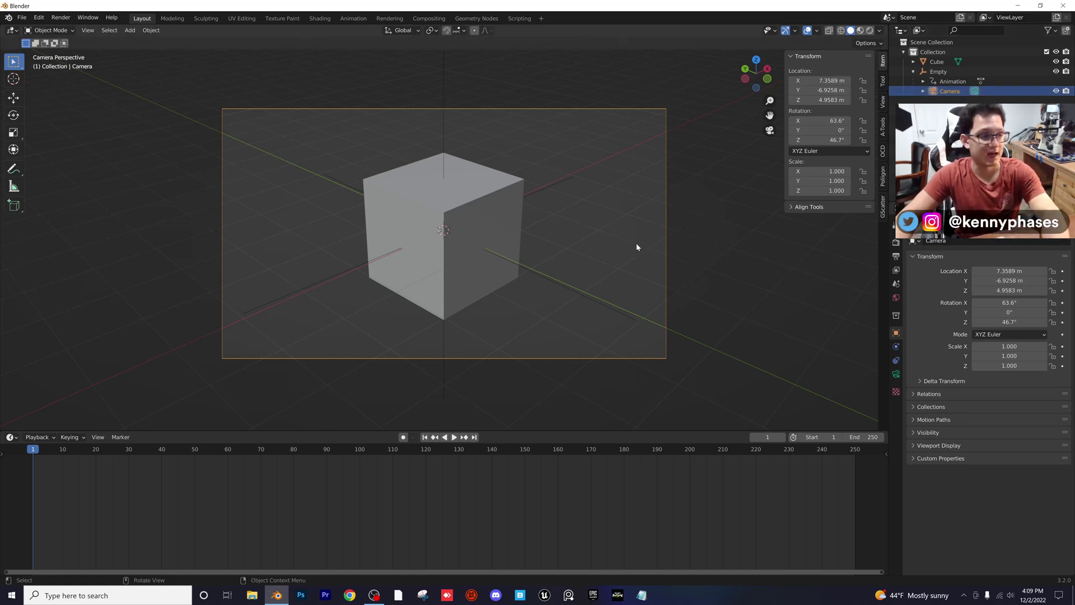
key(i)
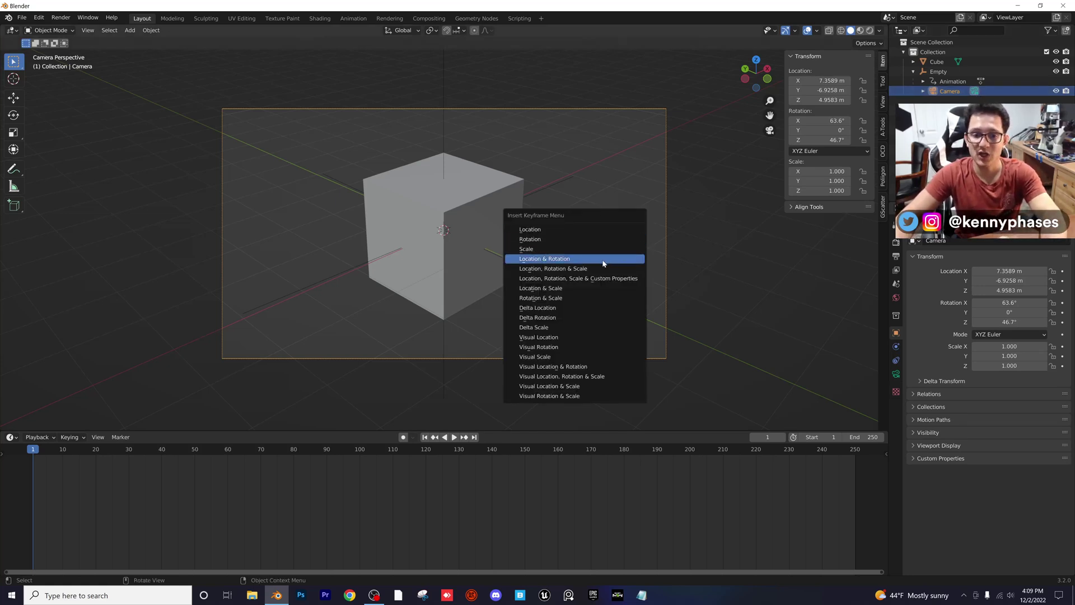
click(602, 259)
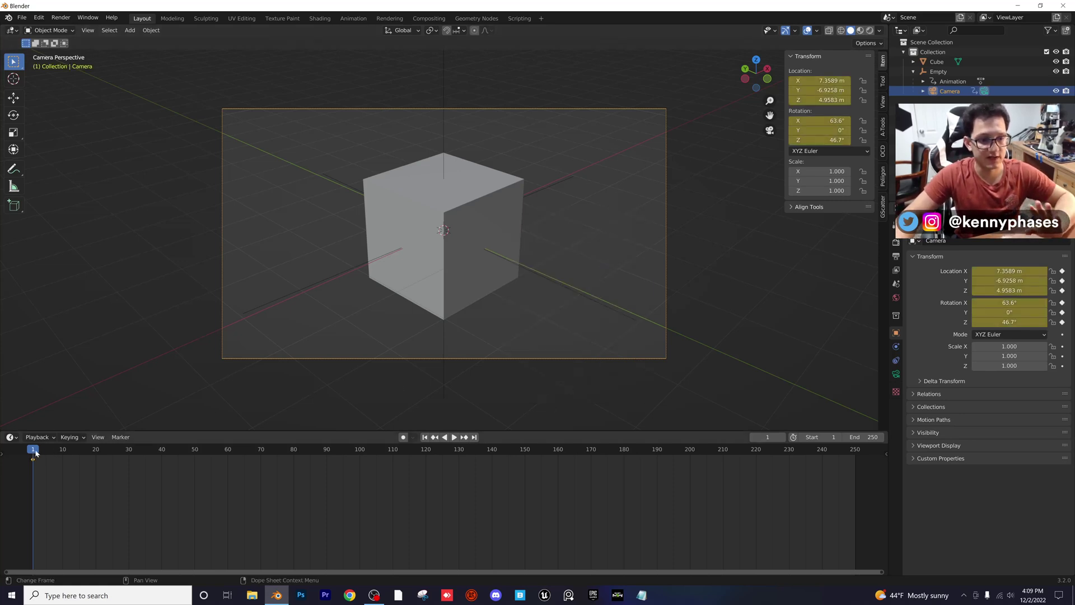
At frame 90, matching the empty's last keyframe, set the camera's X rotation to 90°
drag(33, 454, 228, 451)
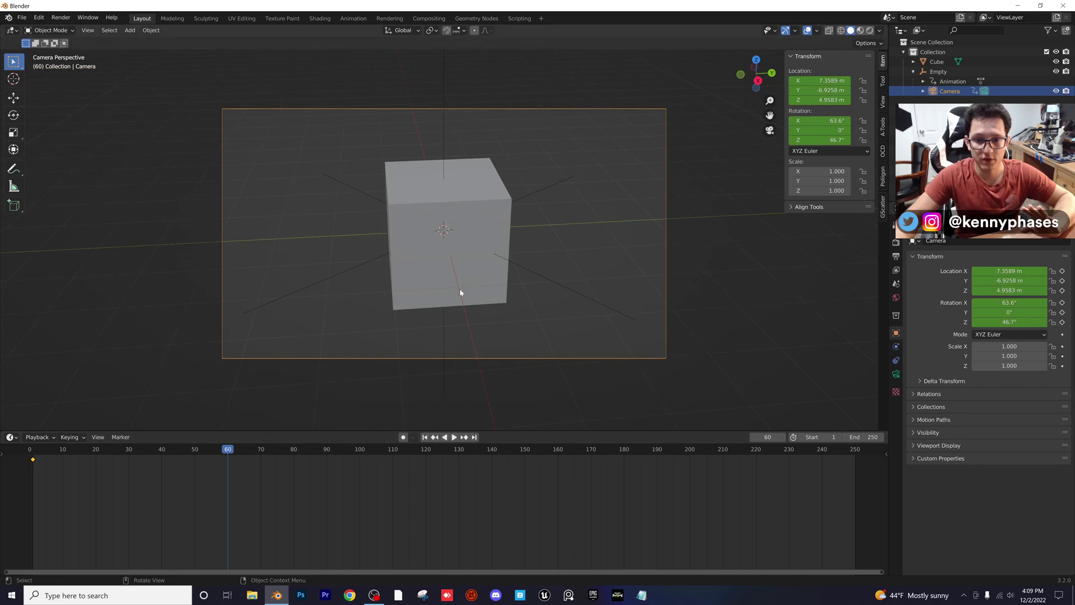
click(461, 284)
click(444, 127)
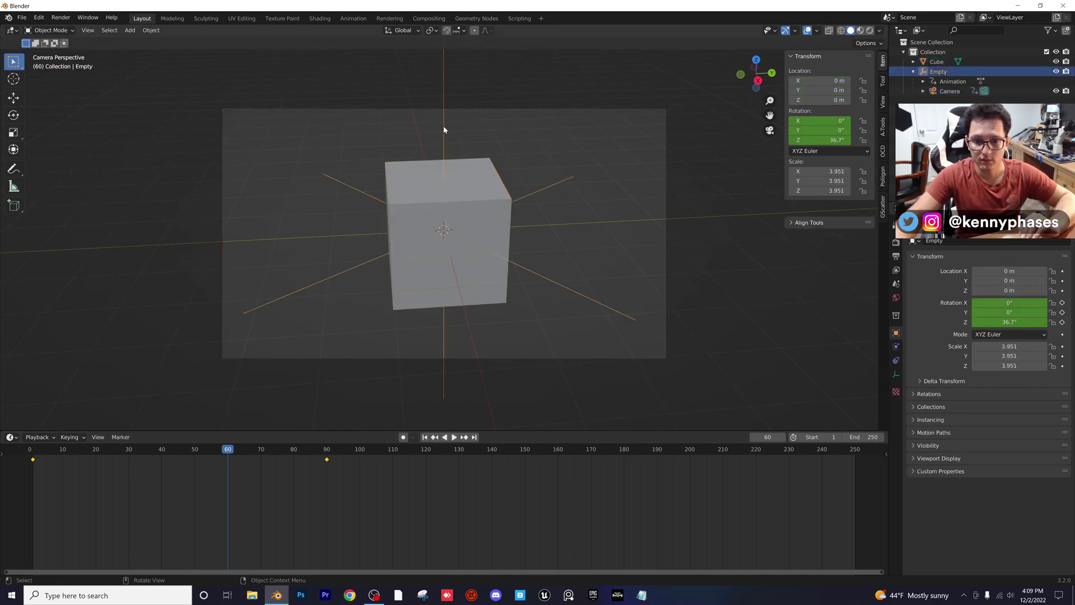
click(327, 449)
click(994, 91)
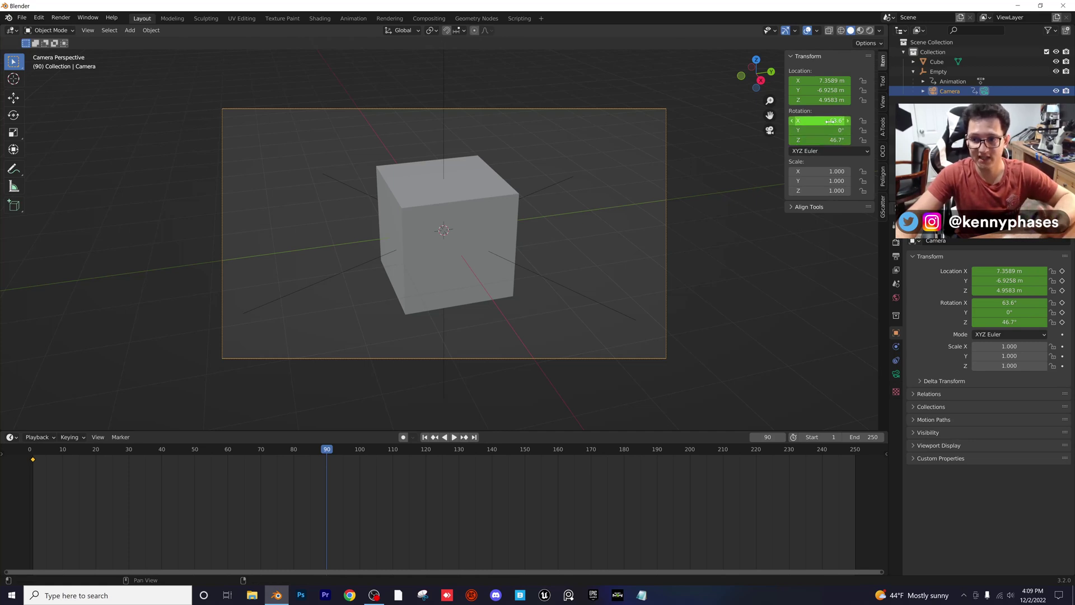
drag(815, 122, 853, 122)
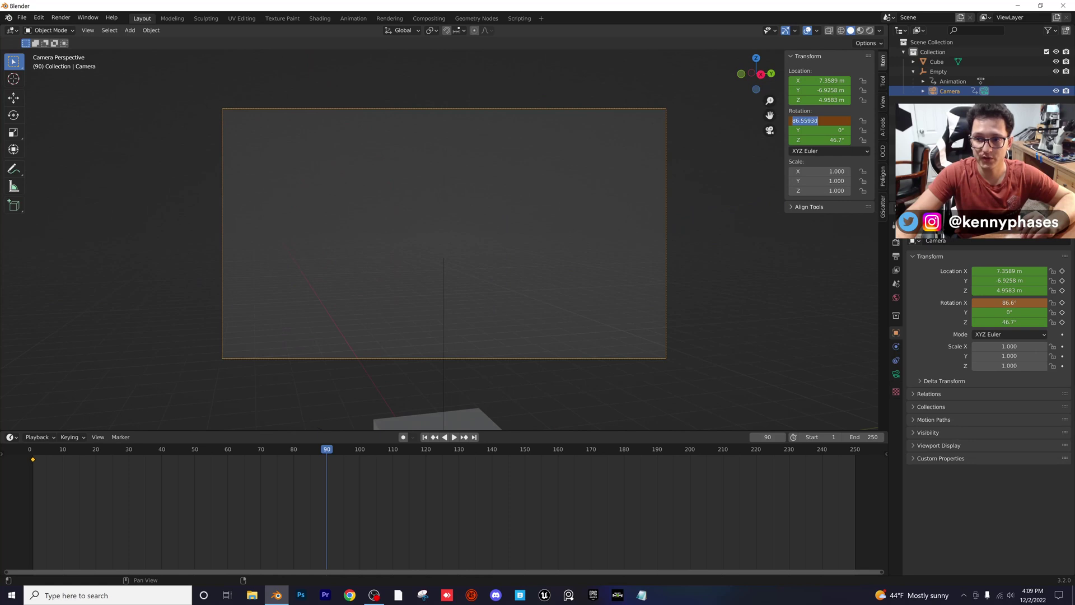
text(90)
key(Return)
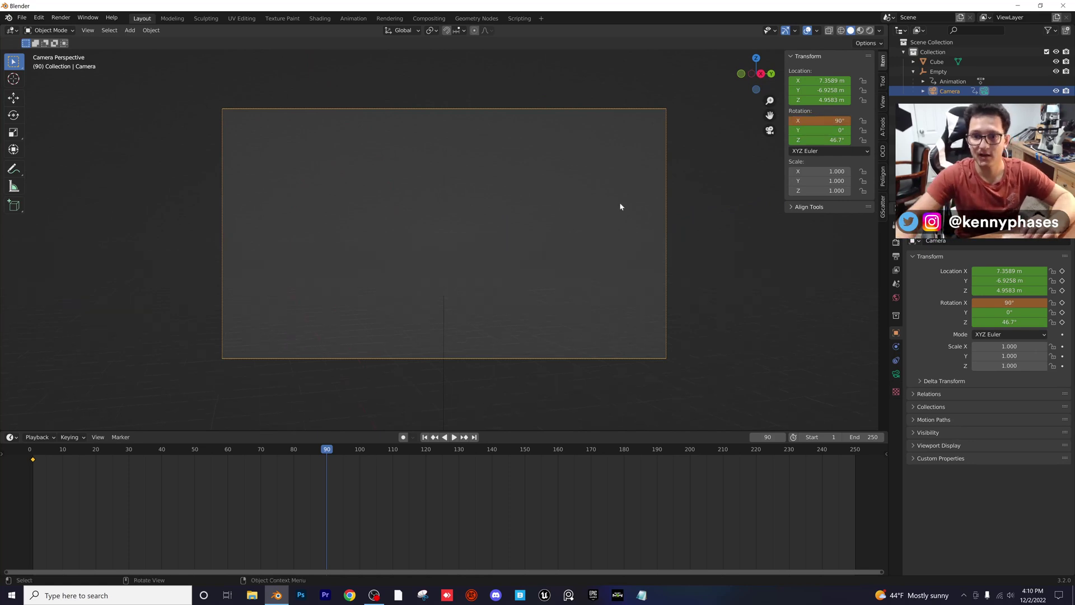
Lower the camera to a Z location of about 0.22 m, level with the cube, and keyframe its location and rotation at frame 90
key(g)
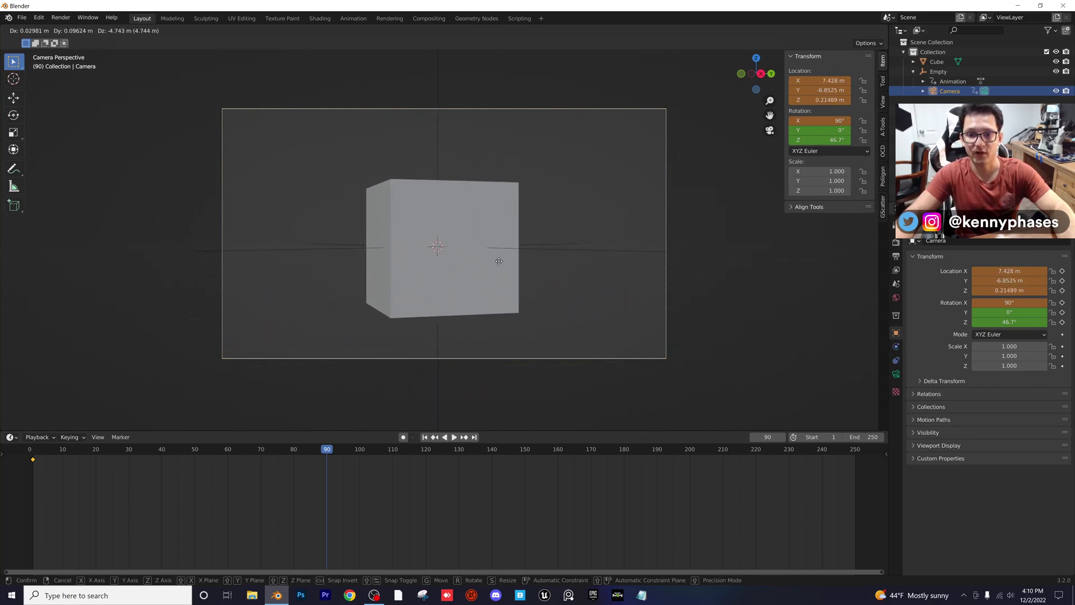
click(500, 264)
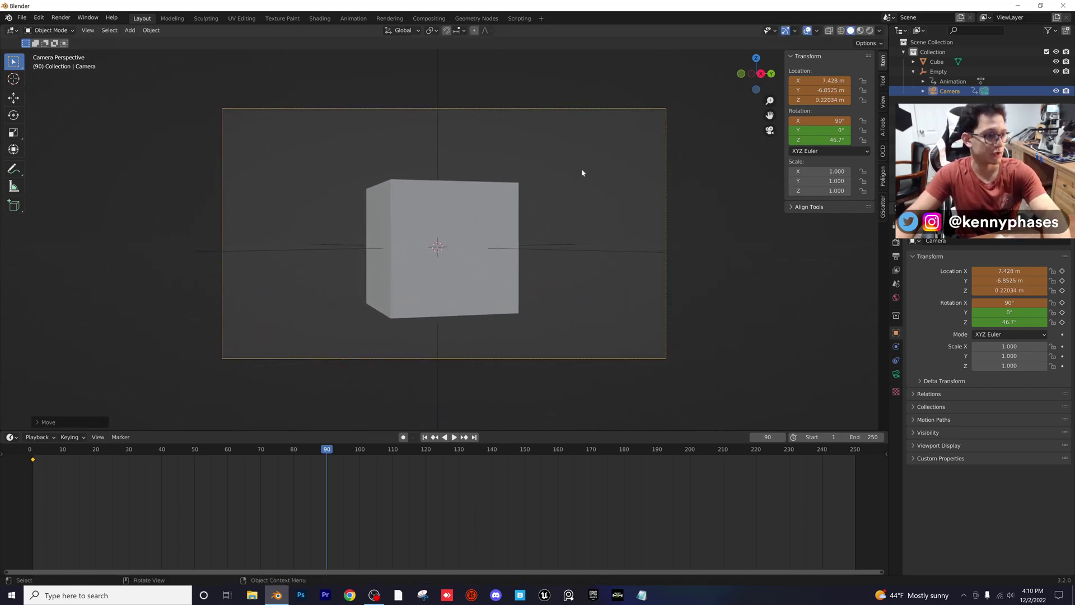
key(i)
click(563, 174)
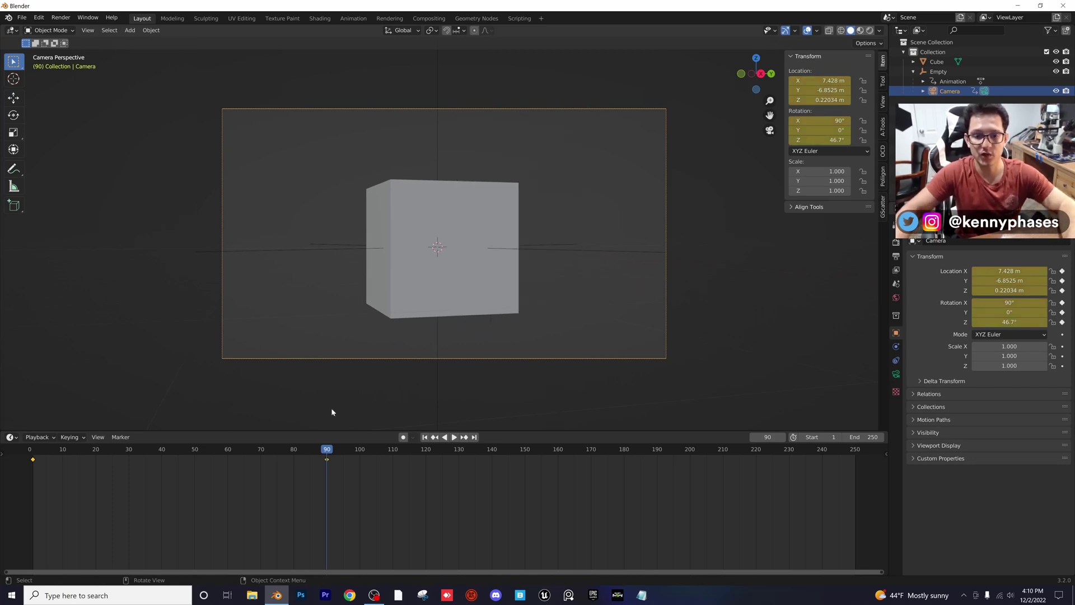
Set the scene's end frame to 90 and play the looping animation
click(895, 256)
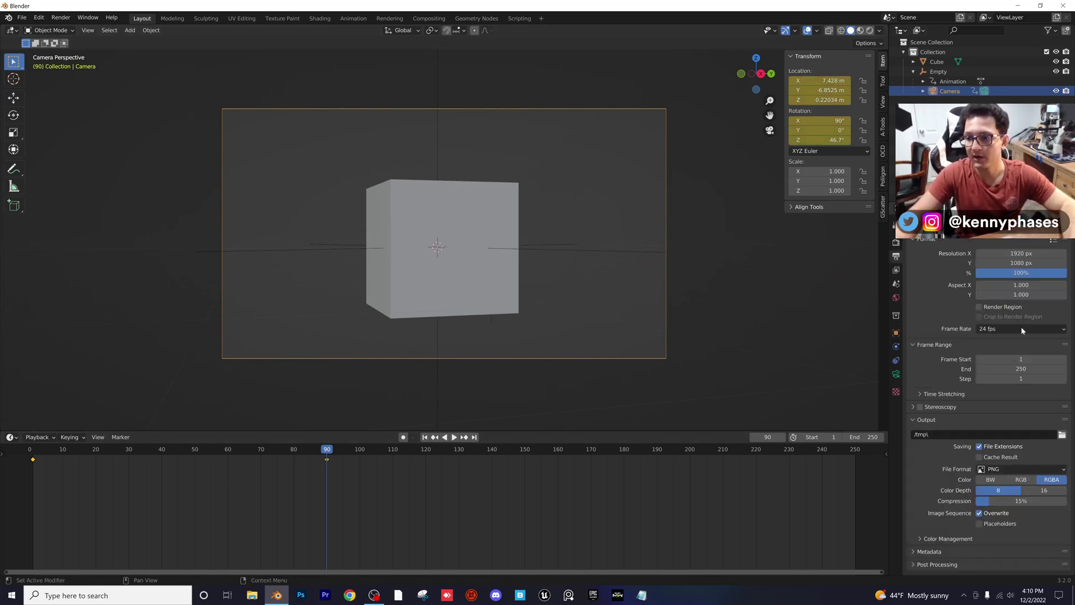
click(1020, 368)
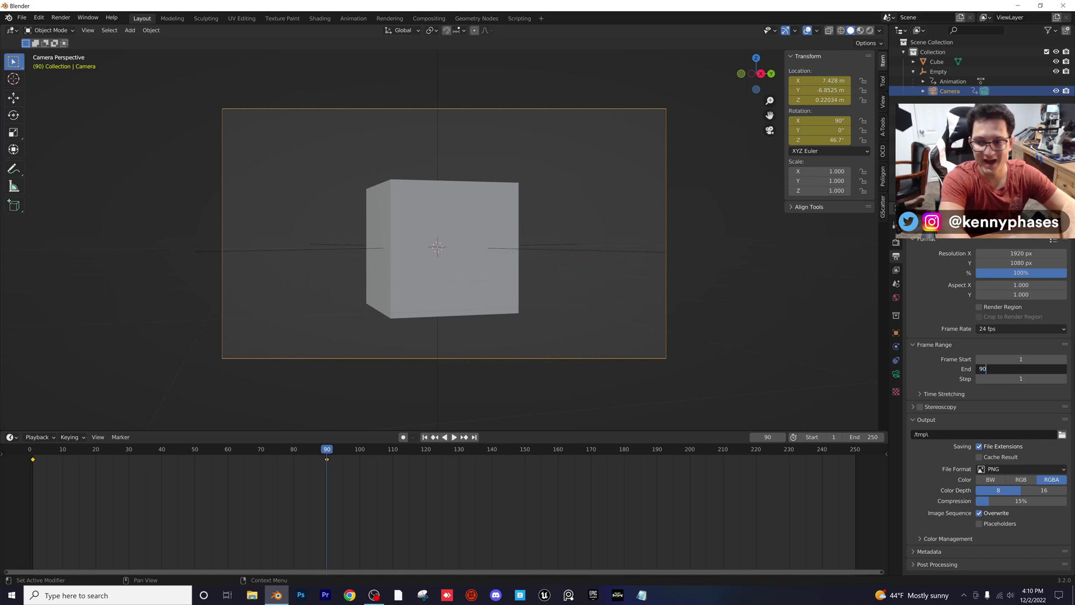
key(Return)
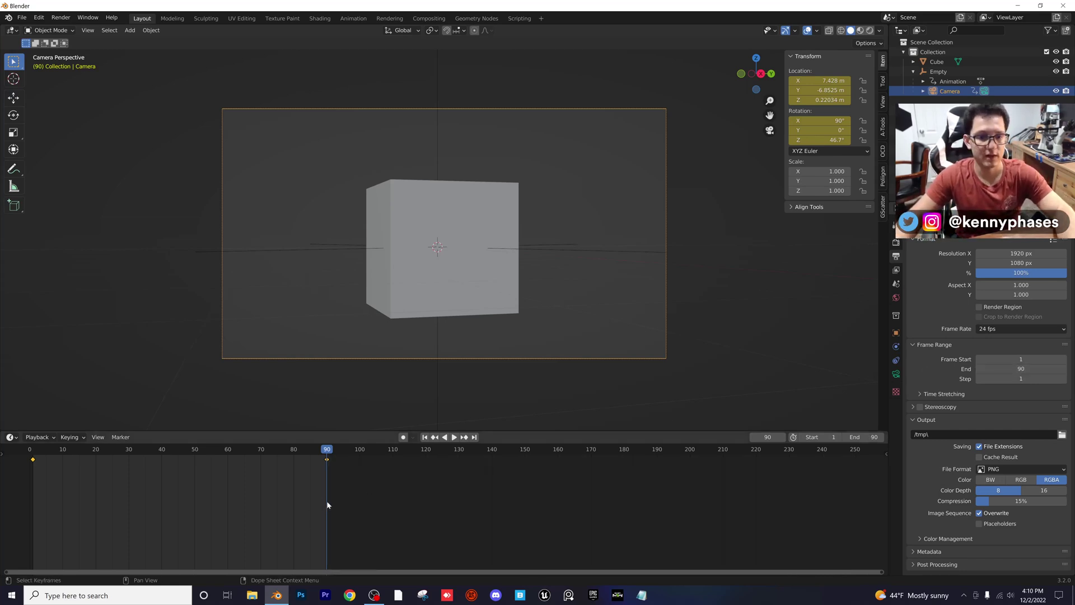
key(space)
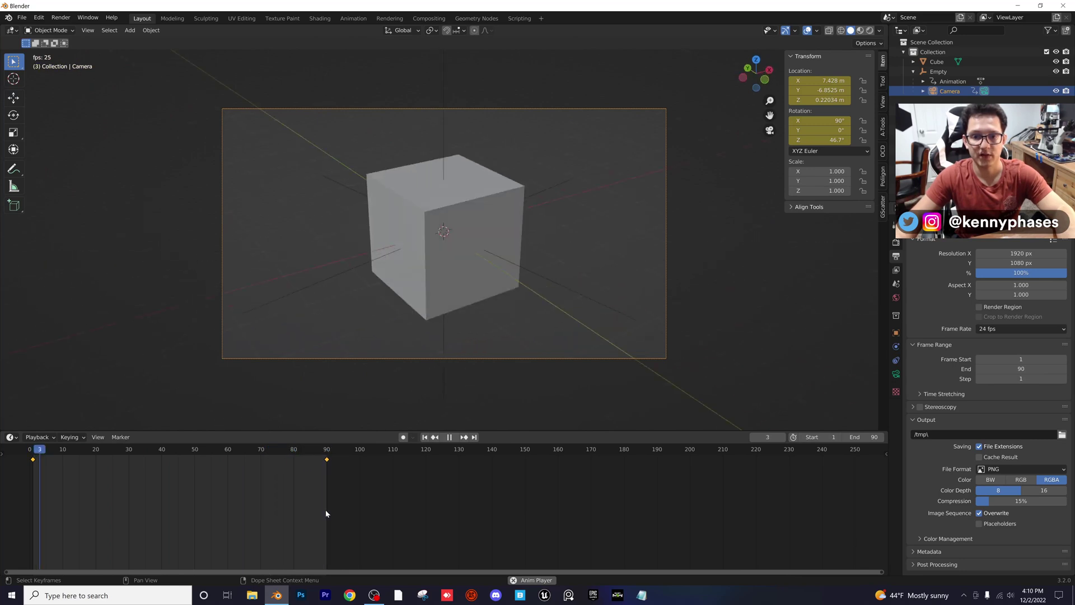
key(space)
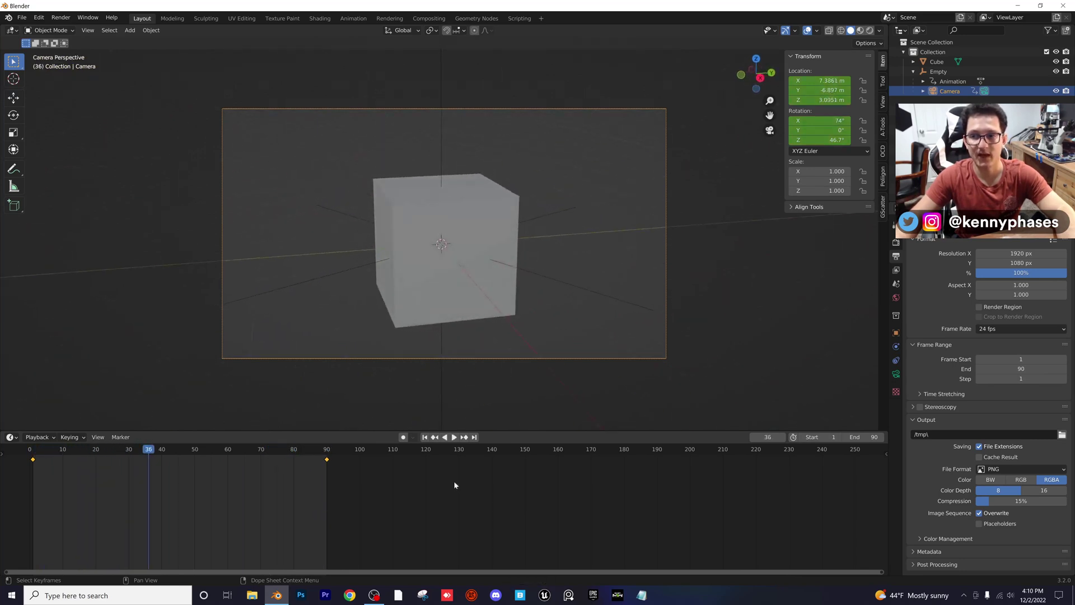
Set both of the empty's rotation keyframes to Bezier interpolation and play the animation from frame 1
click(939, 72)
drag(396, 497, 21, 453)
right_click(92, 469)
mouse_move(91, 469)
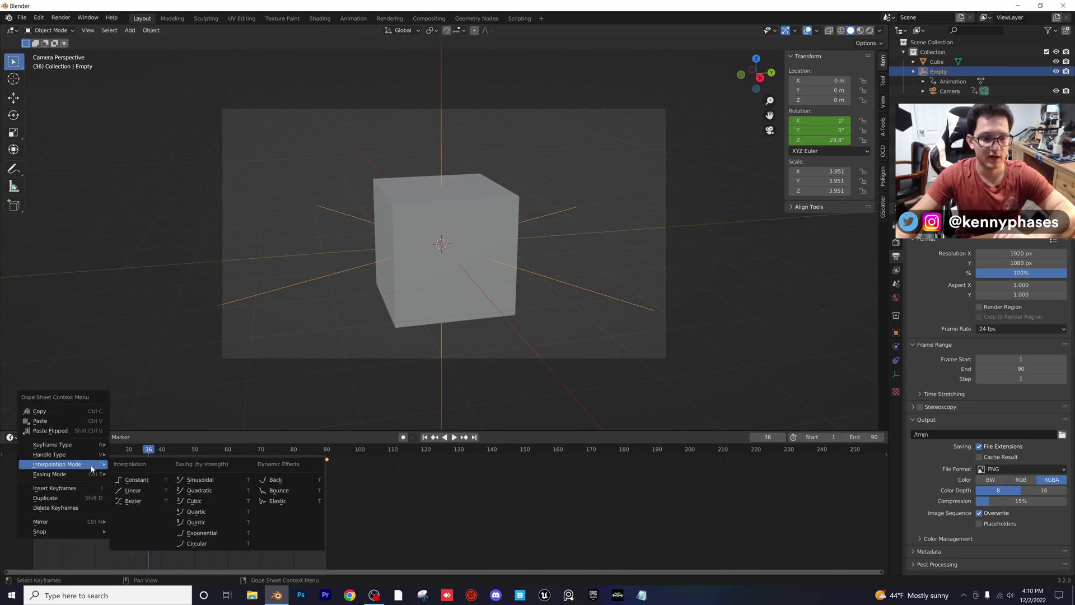
click(149, 502)
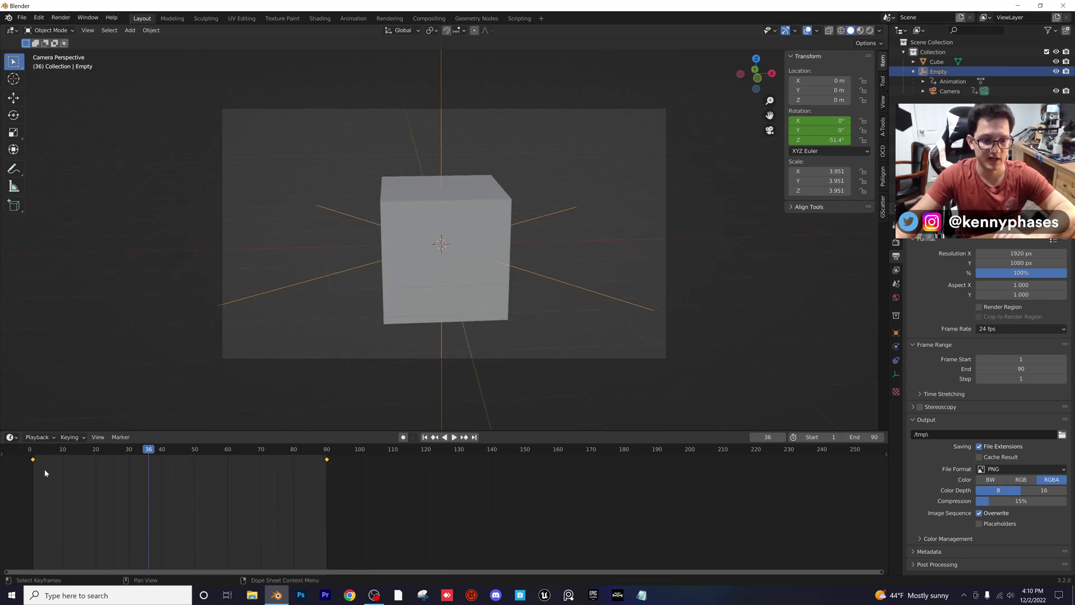
click(33, 450)
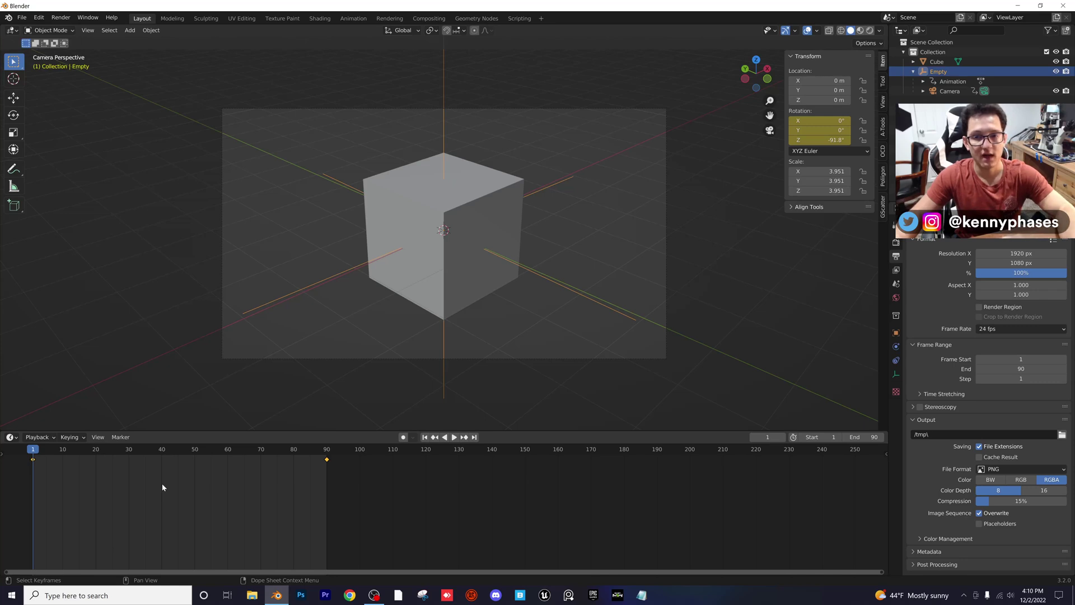
key(space)
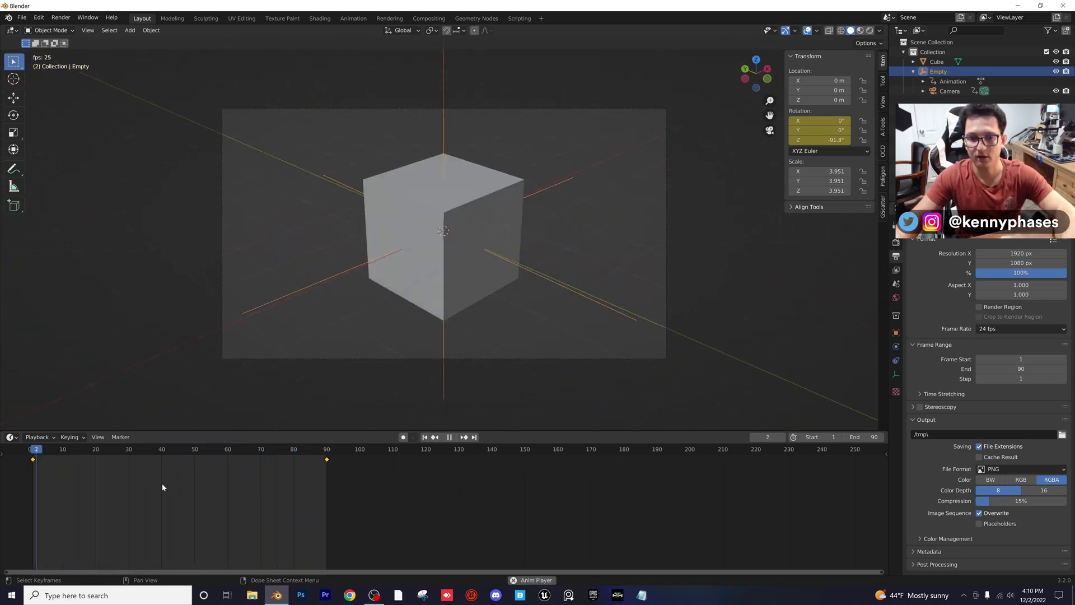
Stop playback, extend the scene's end frame to 120 and play a short part of the animation
key(space)
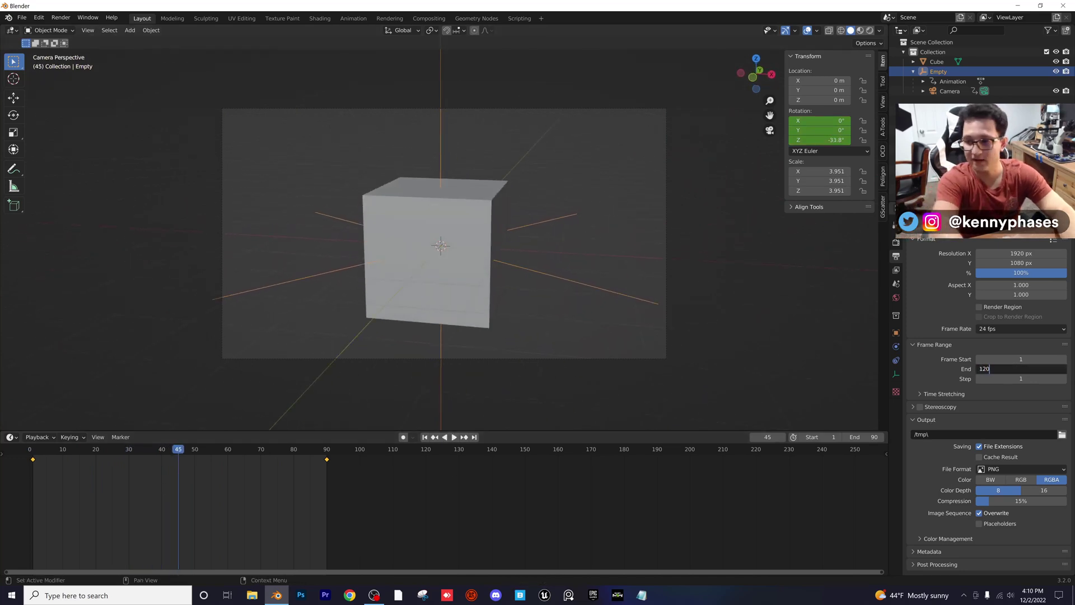
key(Return)
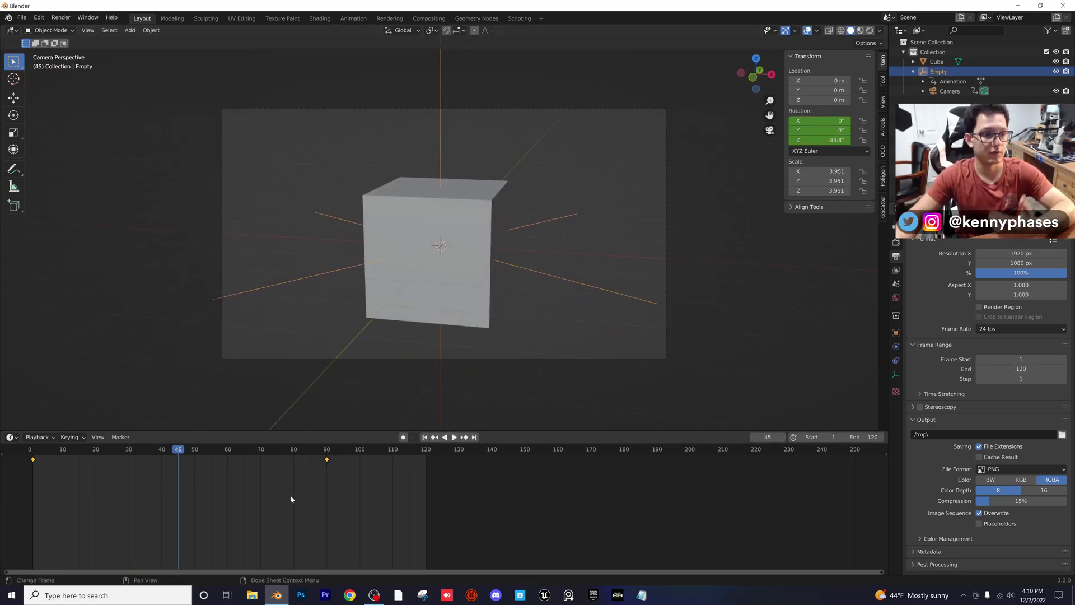
key(space)
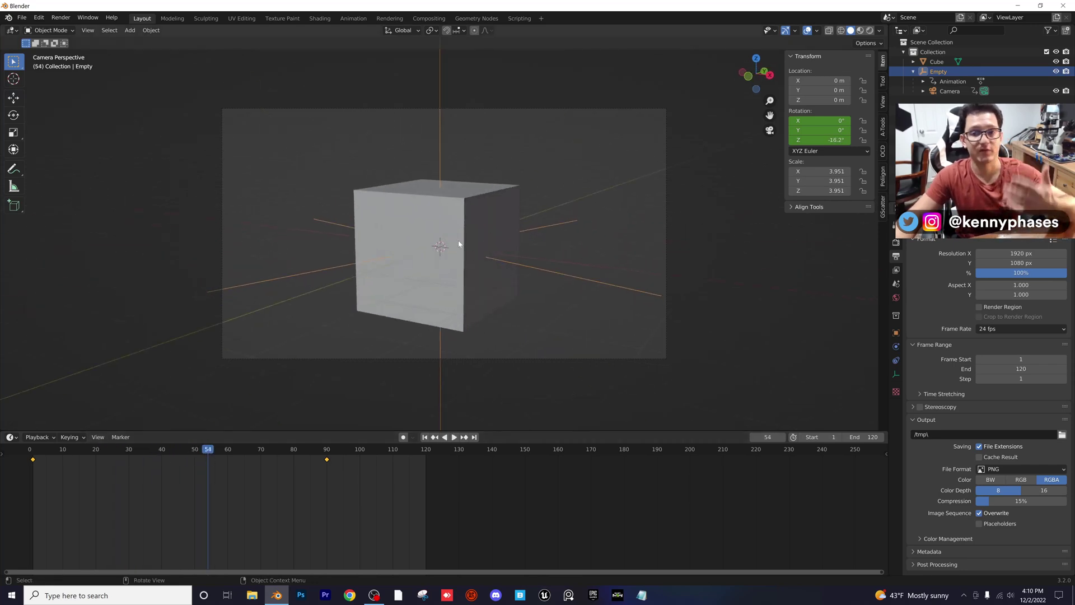
Move the camera's keyframe at frame 90 to frame 120
click(949, 90)
drag(373, 498, 301, 455)
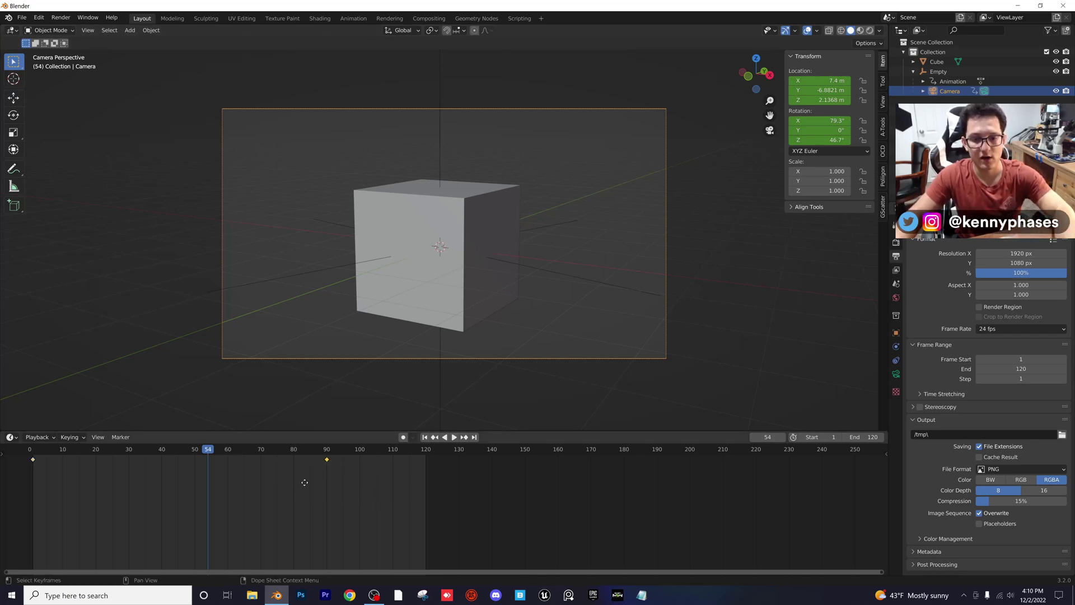
click(400, 484)
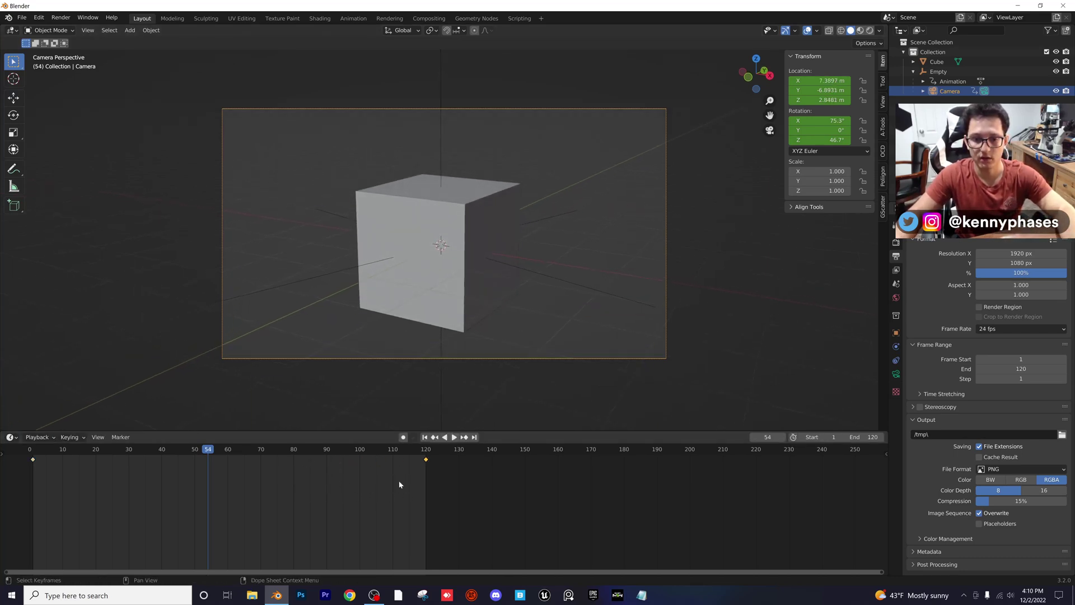
Play the combined orbit and camera descent from frame 1 and scrub to frame 112 near the end
drag(250, 452, 32, 457)
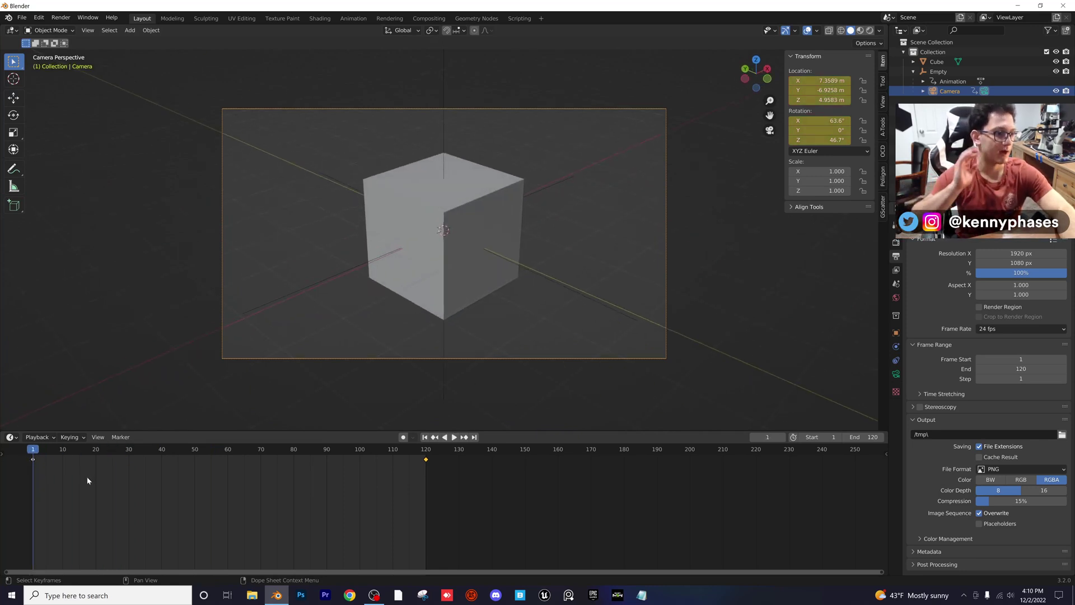
key(space)
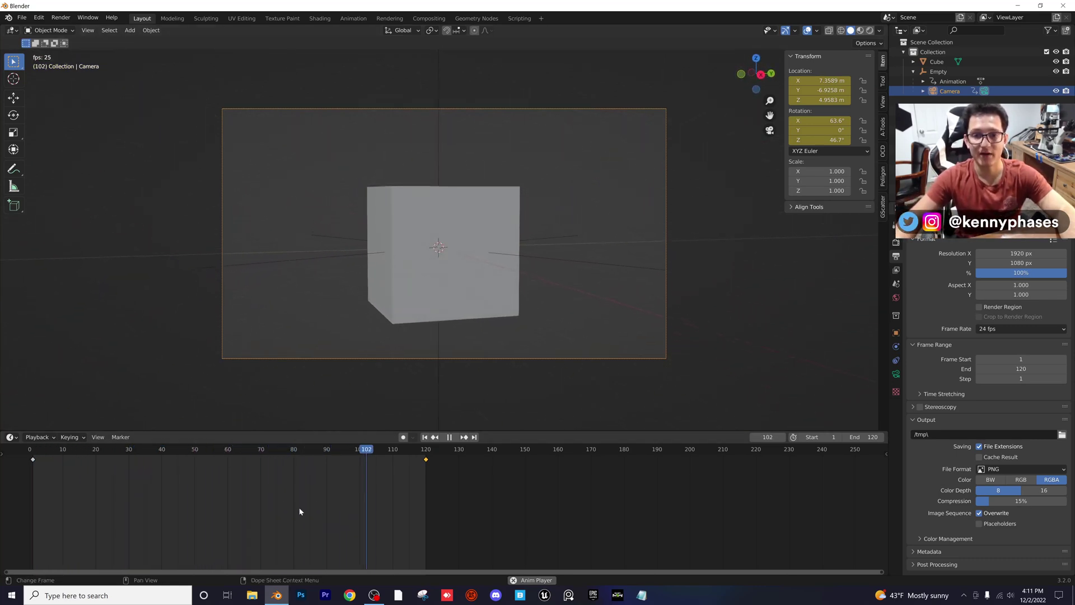
key(space)
drag(398, 450, 399, 478)
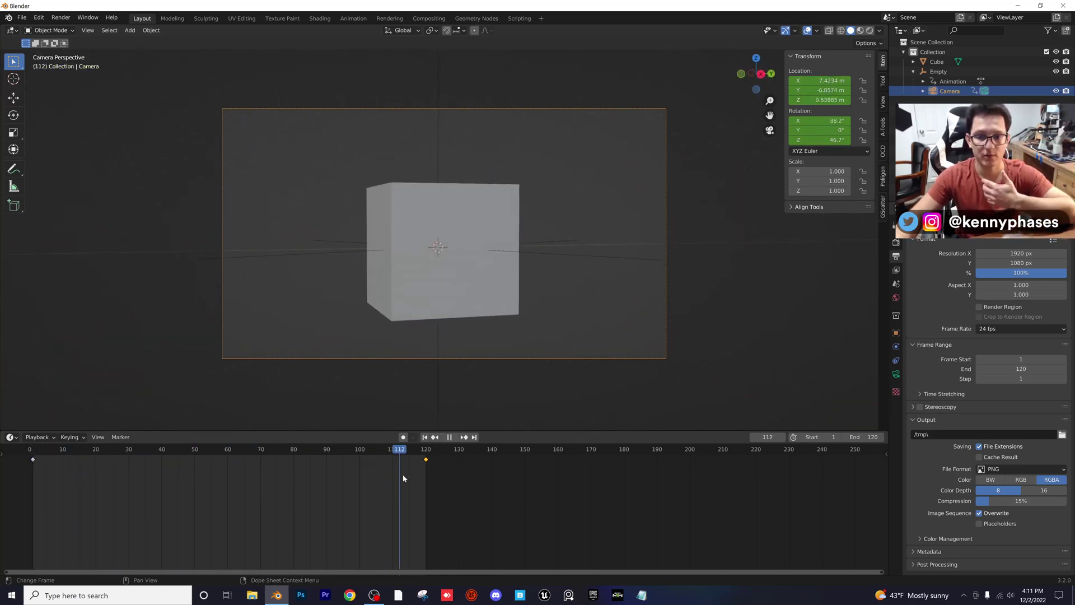
Move the empty's last rotation keyframe to frame 120 and scrub from frame 1 to frame 69 to check the orbit
drag(253, 481, 34, 461)
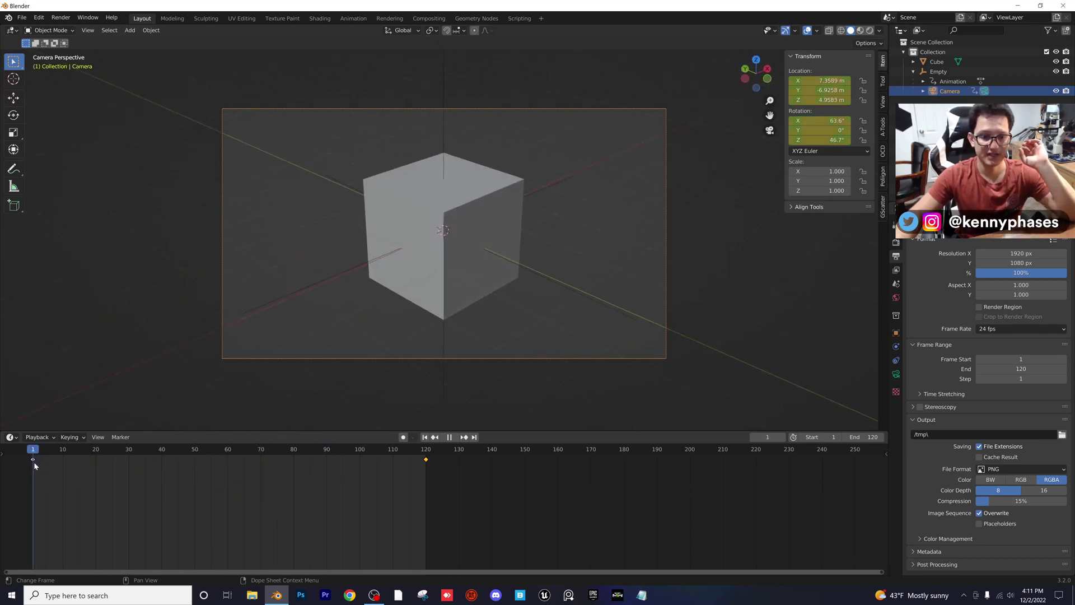
click(937, 71)
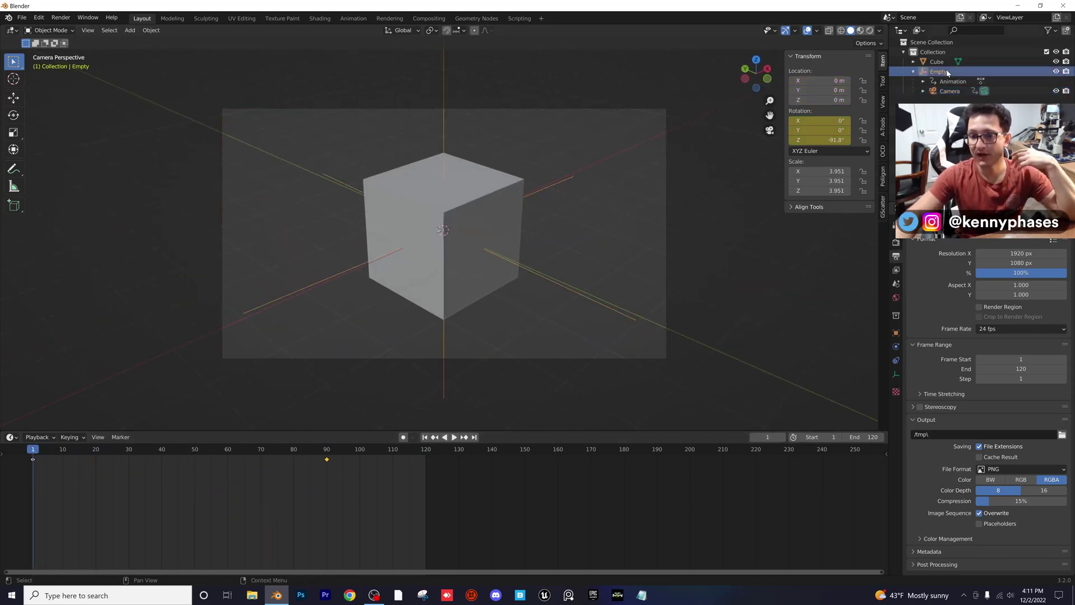
drag(367, 494, 285, 453)
key(g)
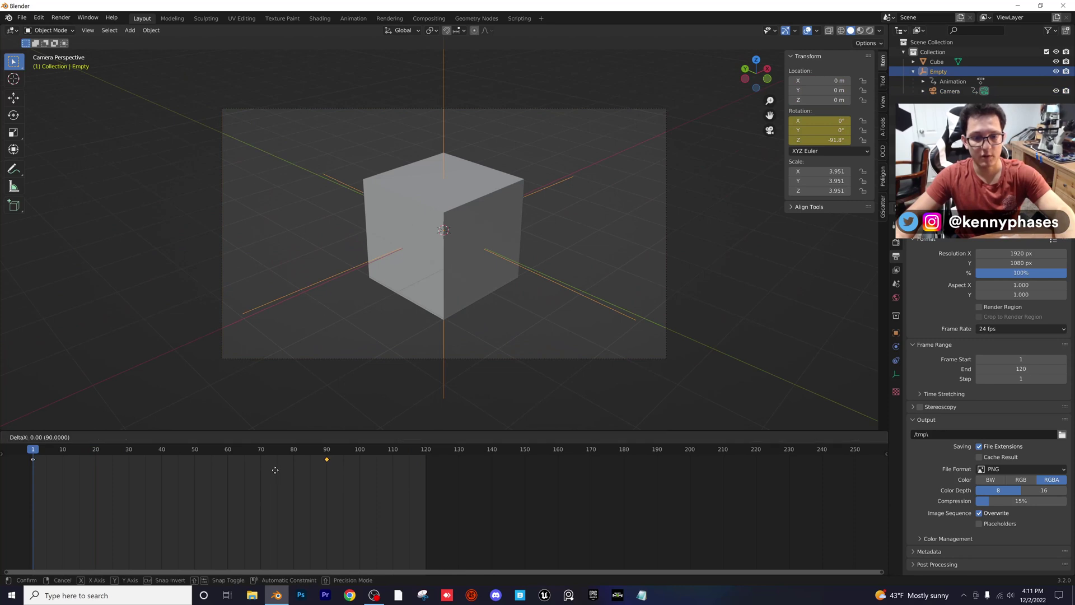
click(373, 467)
drag(33, 449, 257, 468)
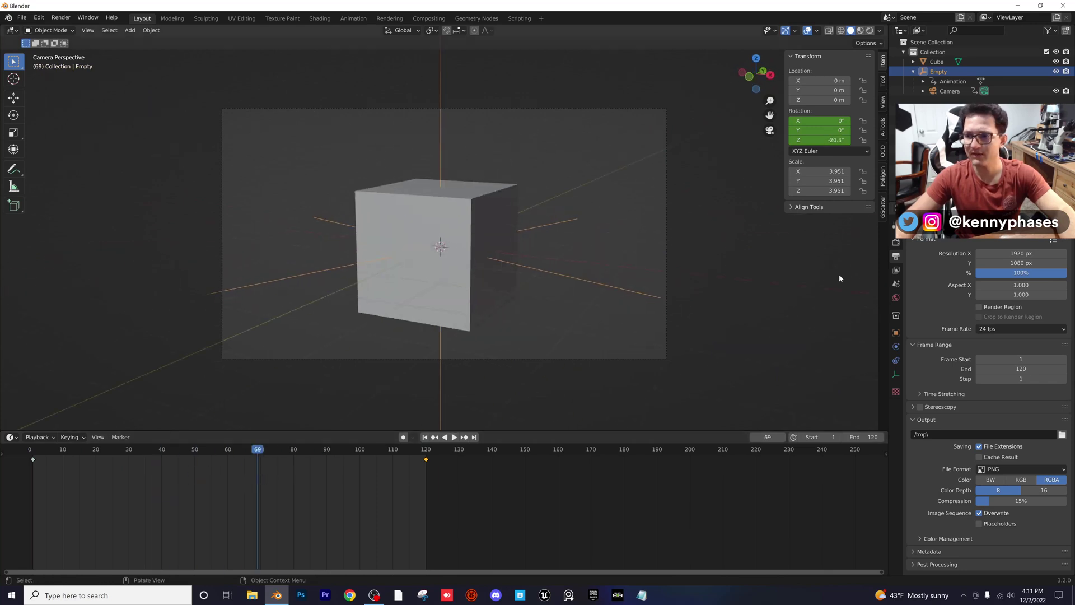
At frame 120, set the camera's X rotation to 85° and raise the camera to about Z 1.17 m to reframe the cube
click(948, 92)
drag(426, 451, 427, 451)
drag(825, 122, 820, 122)
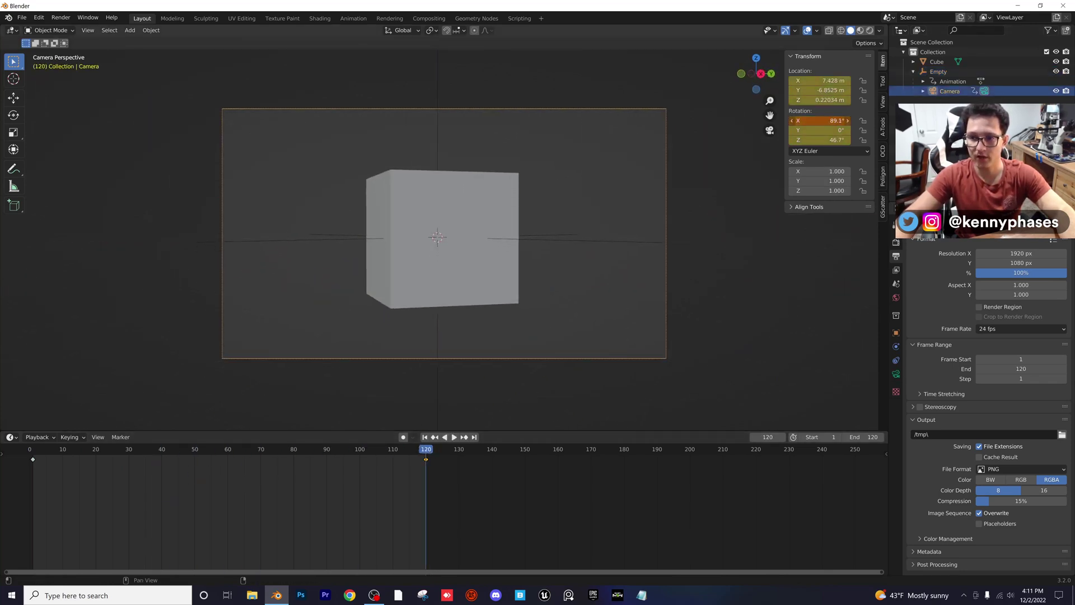
text(85)
key(Return)
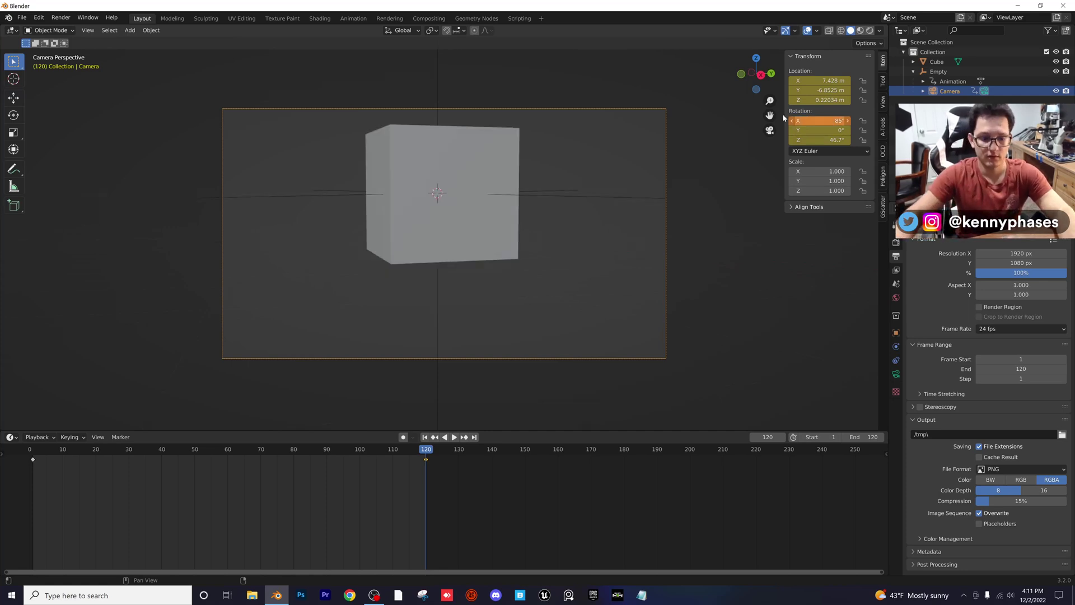
key(g)
click(507, 211)
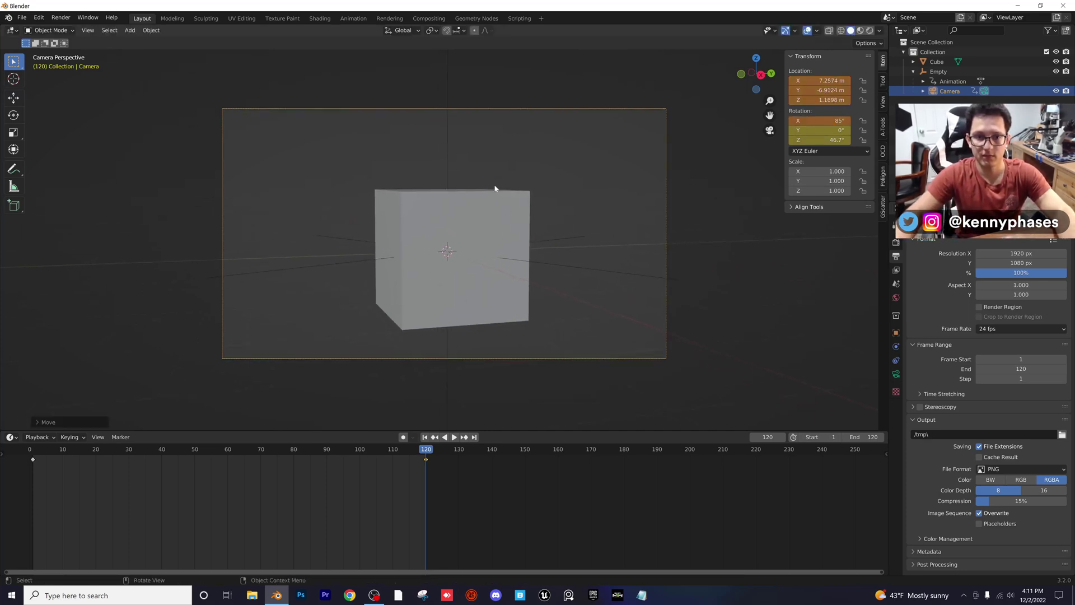
Add a mesh plane at the scene's centre and scale it up to about 15.6 m square
click(135, 34)
mouse_move(146, 42)
click(224, 50)
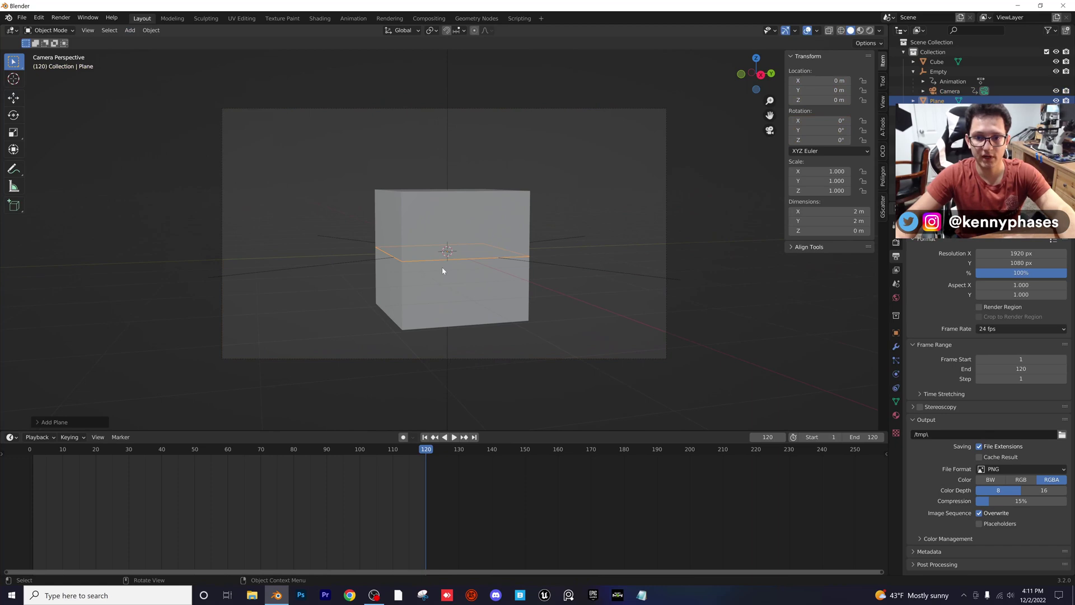
key(s)
click(461, 187)
Lower the plane to about Z -1.003 m so it meets the cube's underside, and return to the camera view
key(g)
key(z)
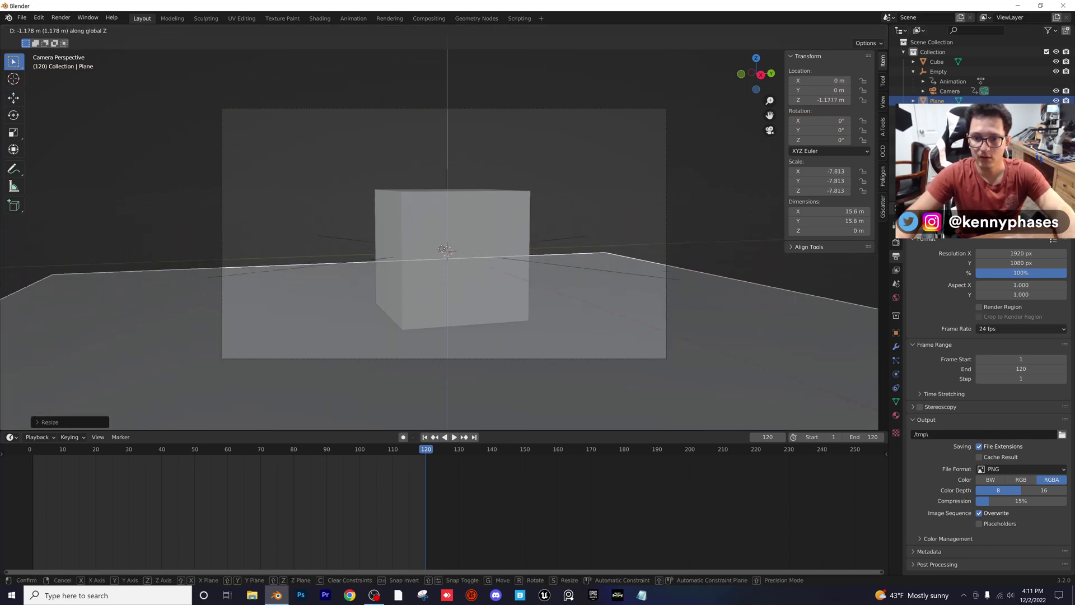
click(548, 173)
click(760, 74)
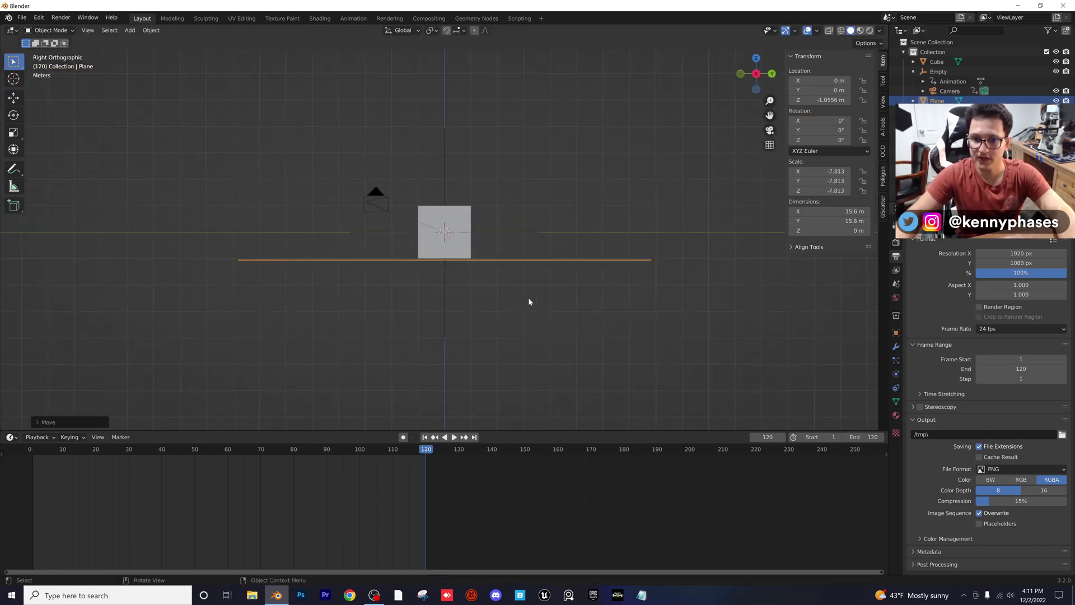
scroll(487, 292, up, 7)
key(g)
key(z)
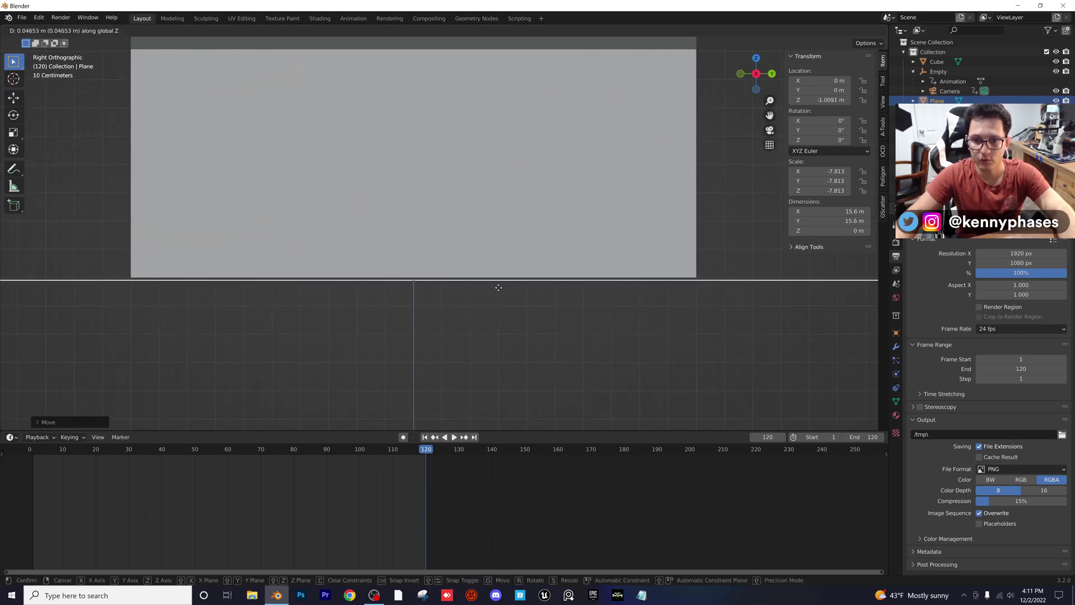
click(531, 291)
scroll(537, 292, down, 5)
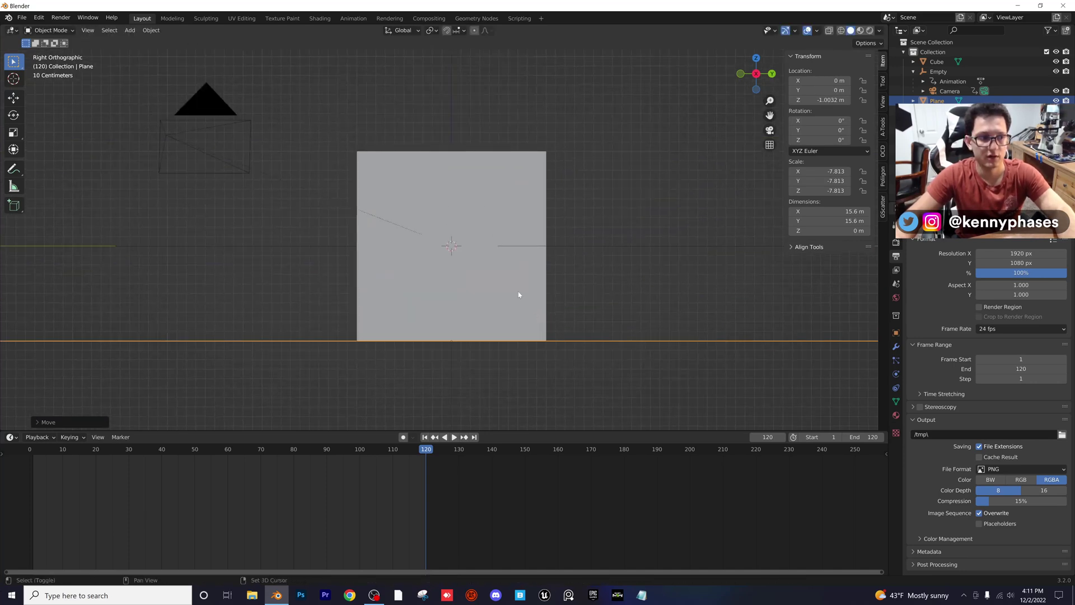
middle_drag(535, 307, 533, 284)
scroll(537, 274, down, 3)
key(KP_0)
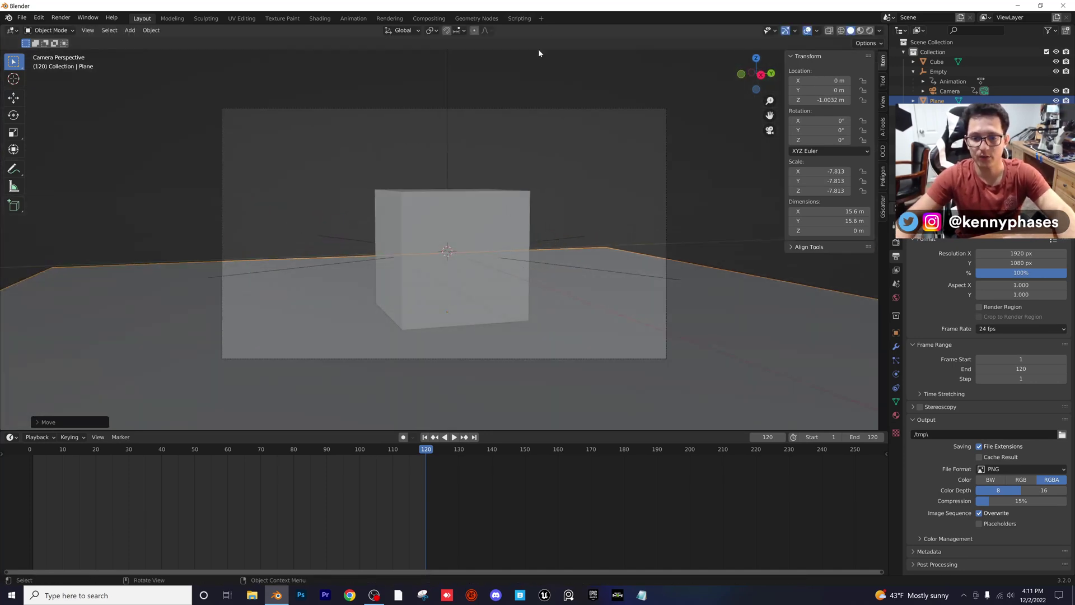
Show the viewport in rendered shading and switch the render engine to Cycles, using the GPU as its device
click(869, 31)
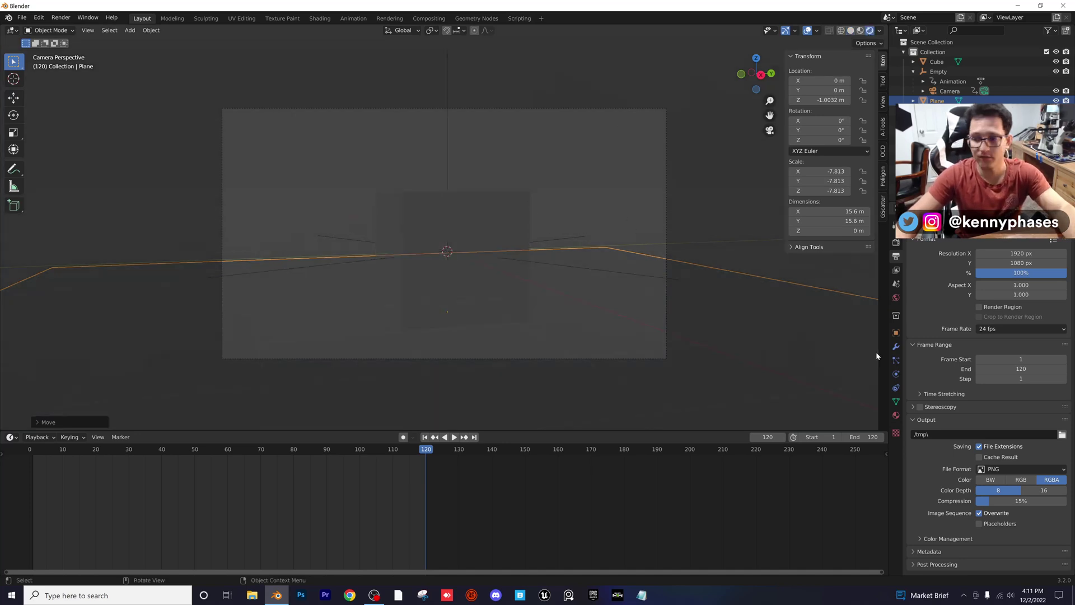
click(896, 242)
click(1008, 242)
click(995, 264)
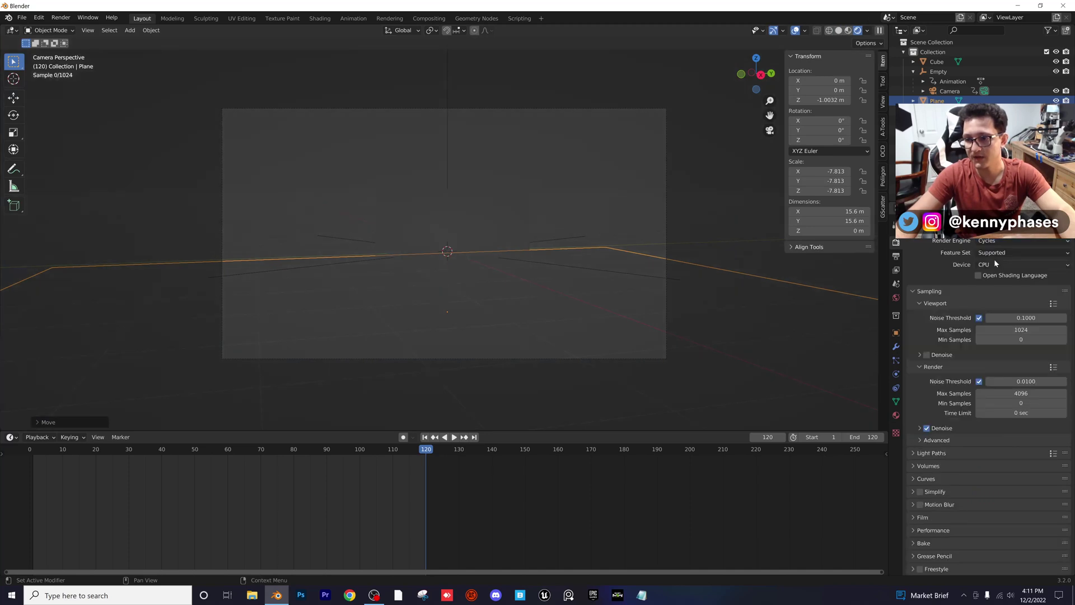
click(996, 264)
click(1002, 281)
Use an Environment Texture for the world background colour and load paul_lobe_haus_2k.hdr from the HDRIs folder
click(896, 299)
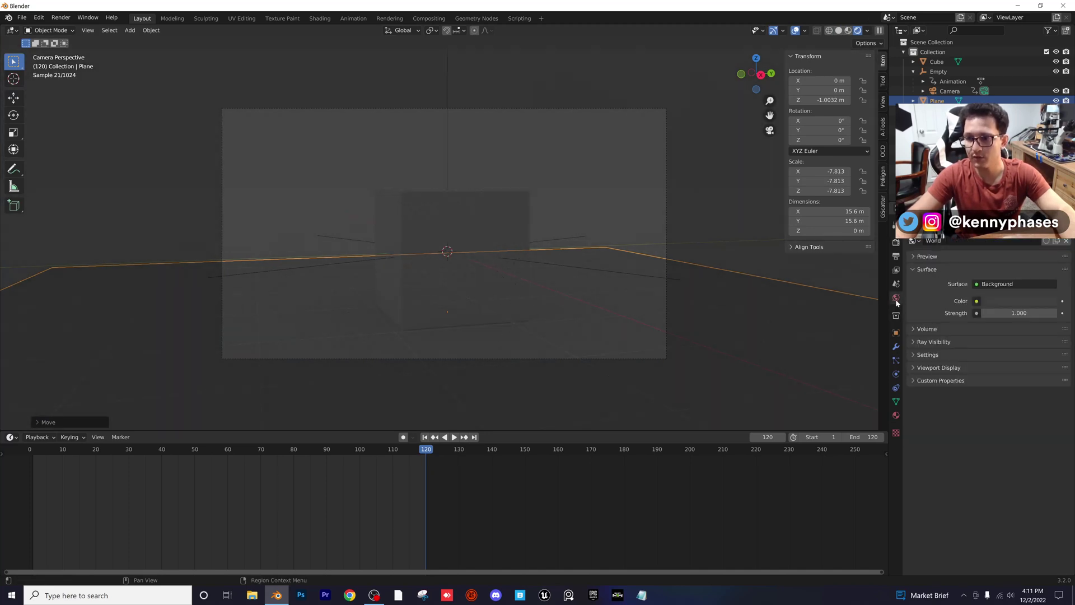
click(977, 301)
click(865, 348)
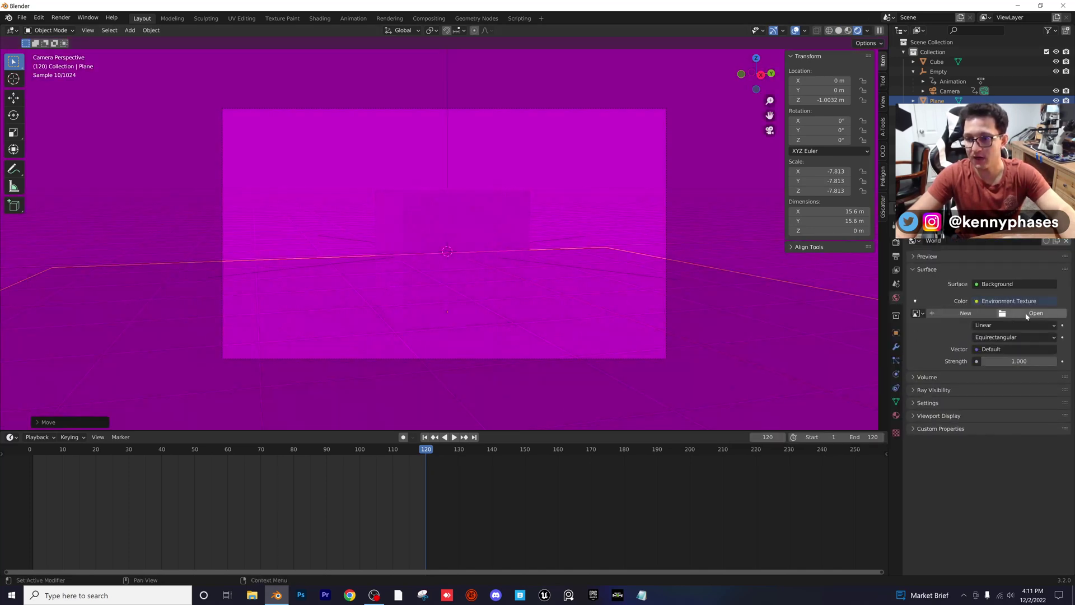
click(1027, 315)
click(242, 381)
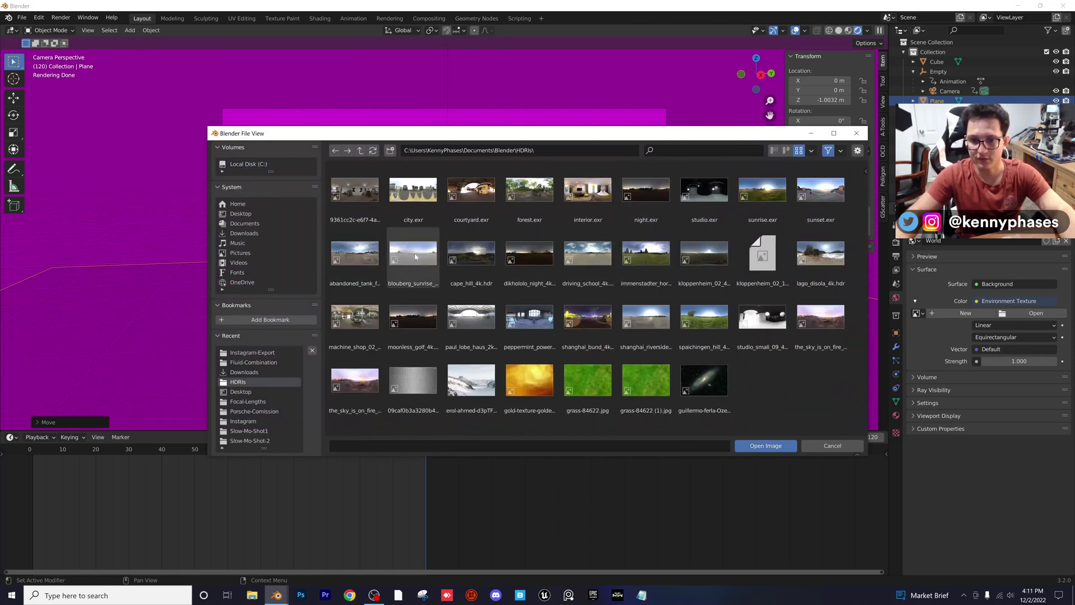
double_click(476, 319)
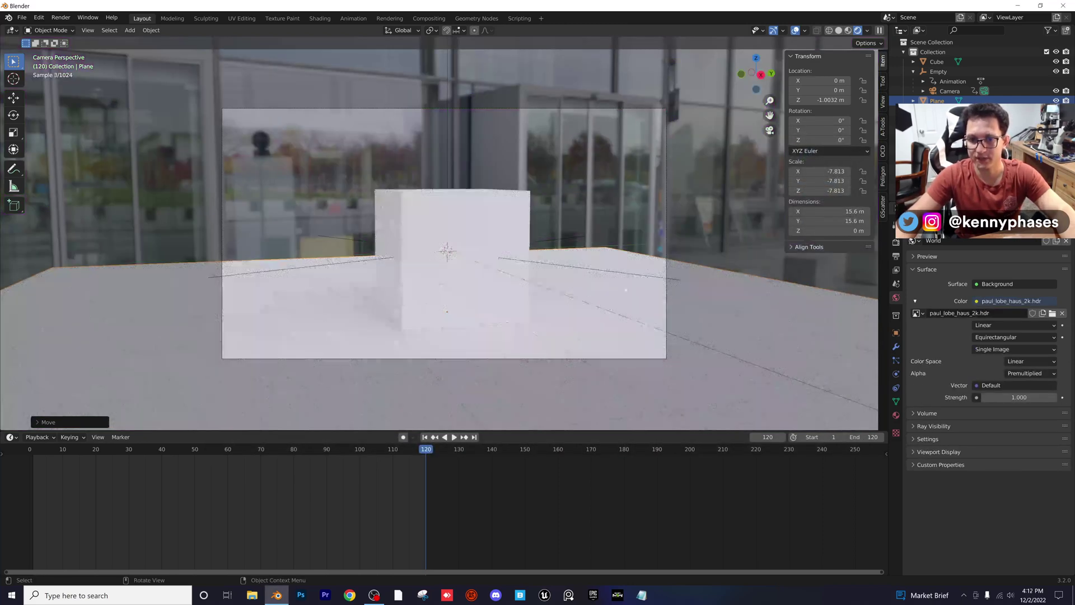
Add a Bevel modifier to the cube and raise its segments to 3
click(462, 236)
click(896, 346)
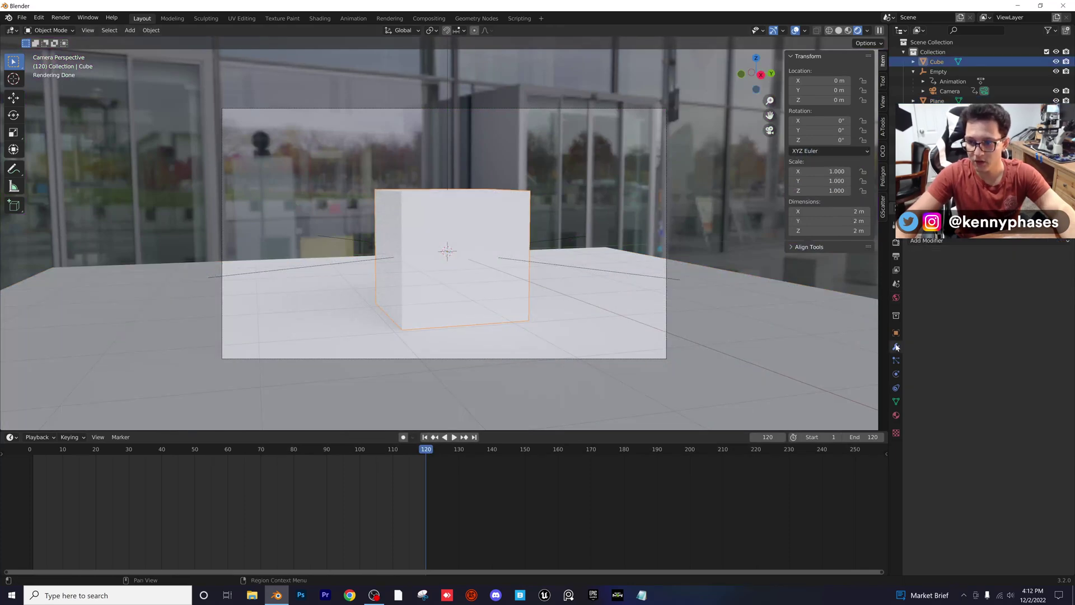
click(939, 244)
click(871, 275)
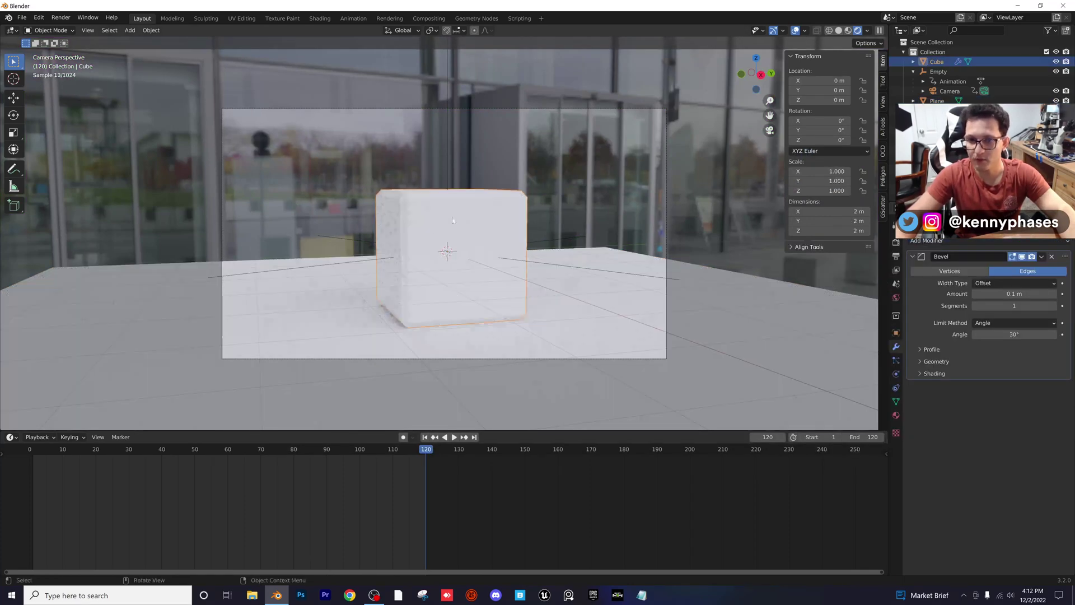
click(1054, 306)
click(1055, 305)
click(1054, 305)
Set the cube material's Metallic to 1.000 and lower its Roughness to about 0.047
click(895, 415)
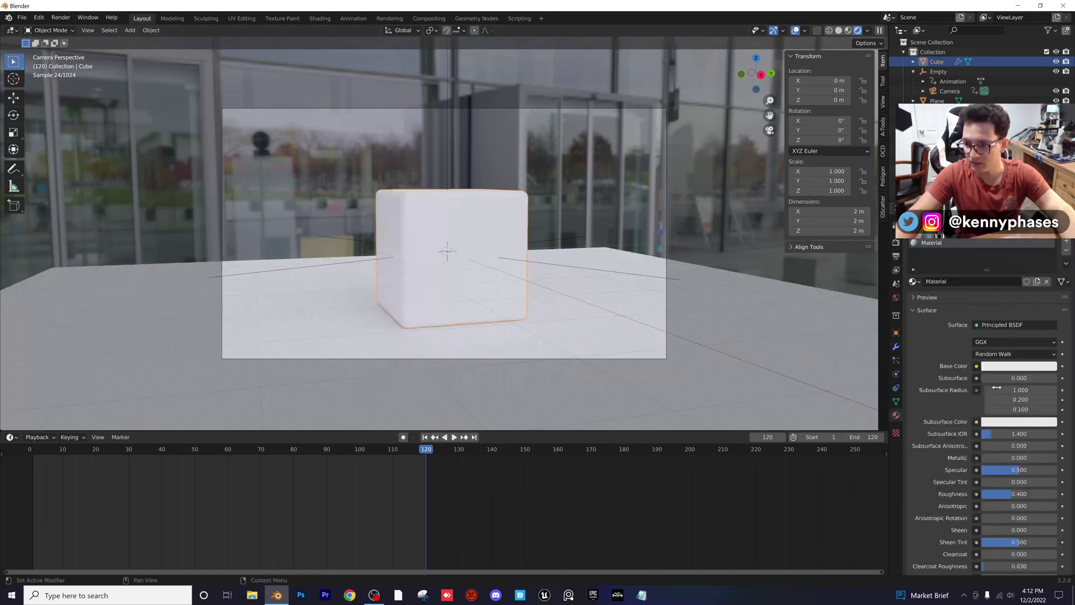
drag(999, 458, 1056, 457)
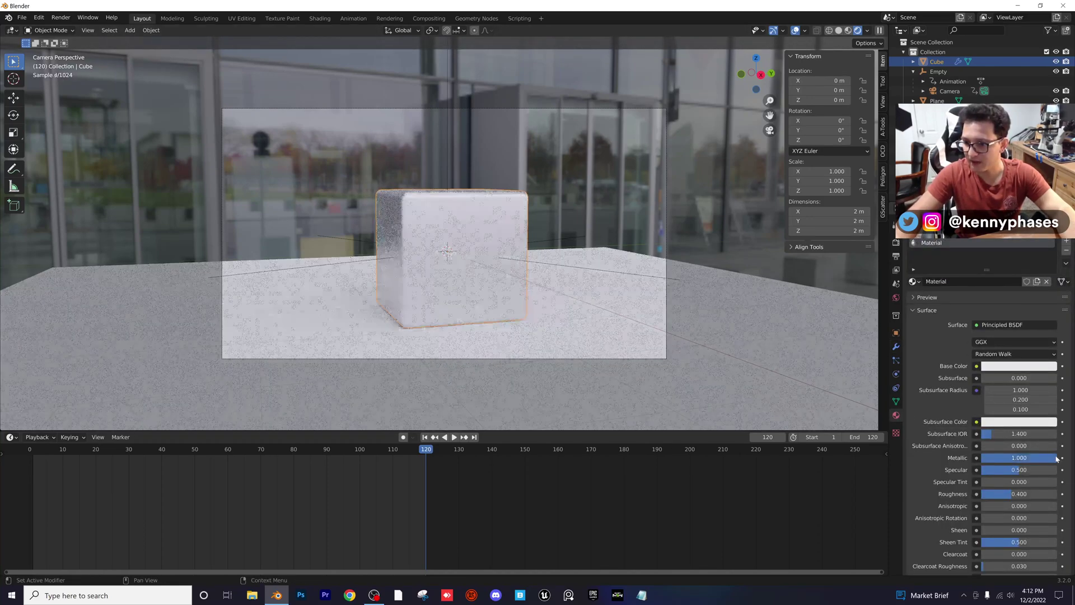
drag(1027, 494, 1004, 493)
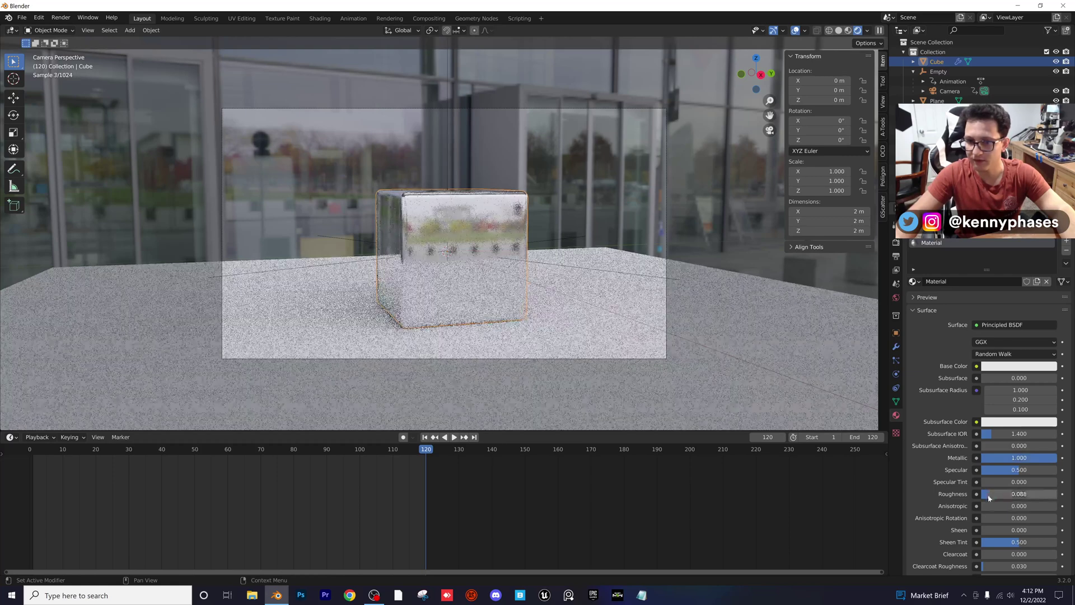
Enlarge the plane to about 19.1 m square and give it a new material with a black base colour
click(707, 276)
key(s)
click(772, 291)
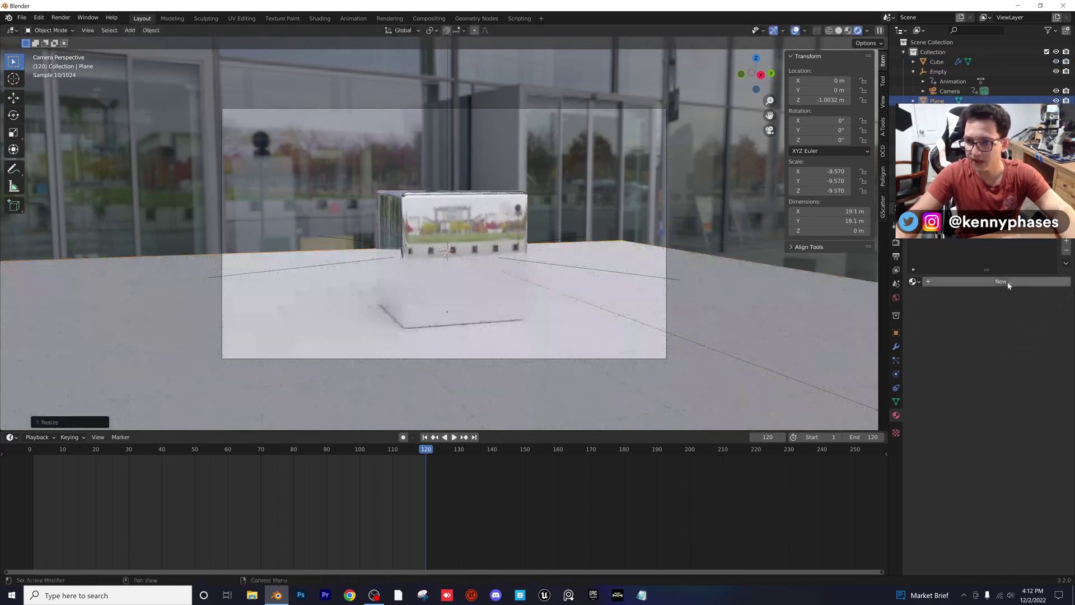
click(1008, 281)
click(1027, 366)
drag(1046, 262, 1048, 297)
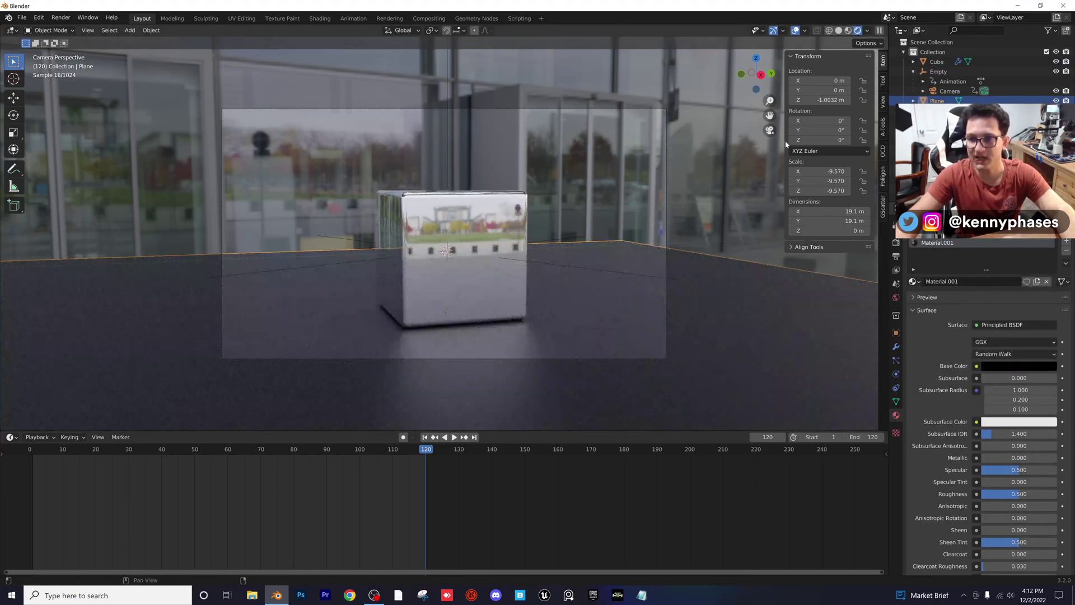
Save the project on the desktop as Camera-Movements.blend
key(ctrl+s)
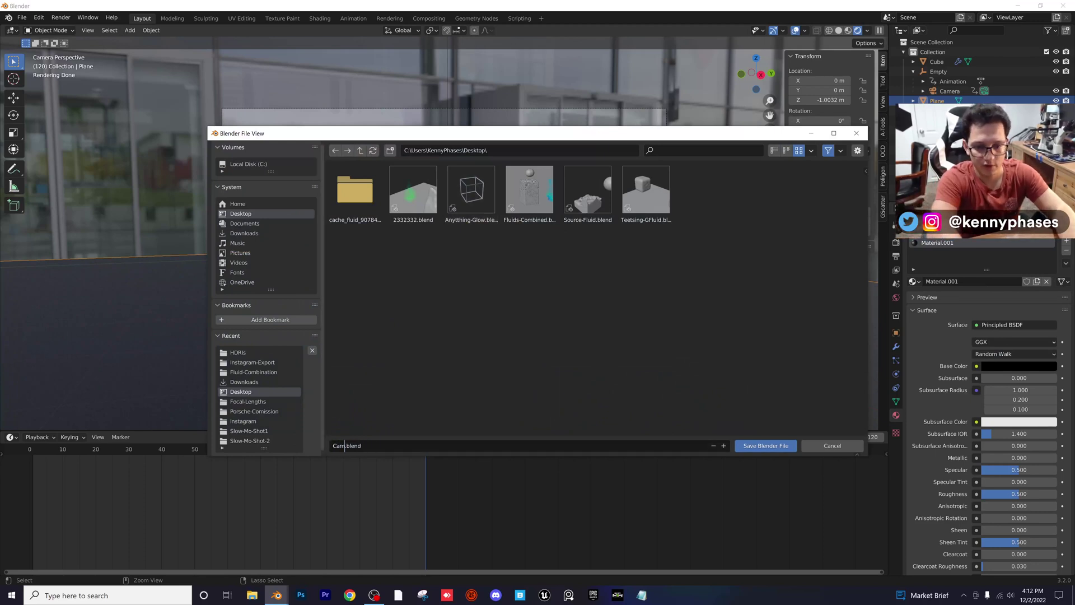
key(Return)
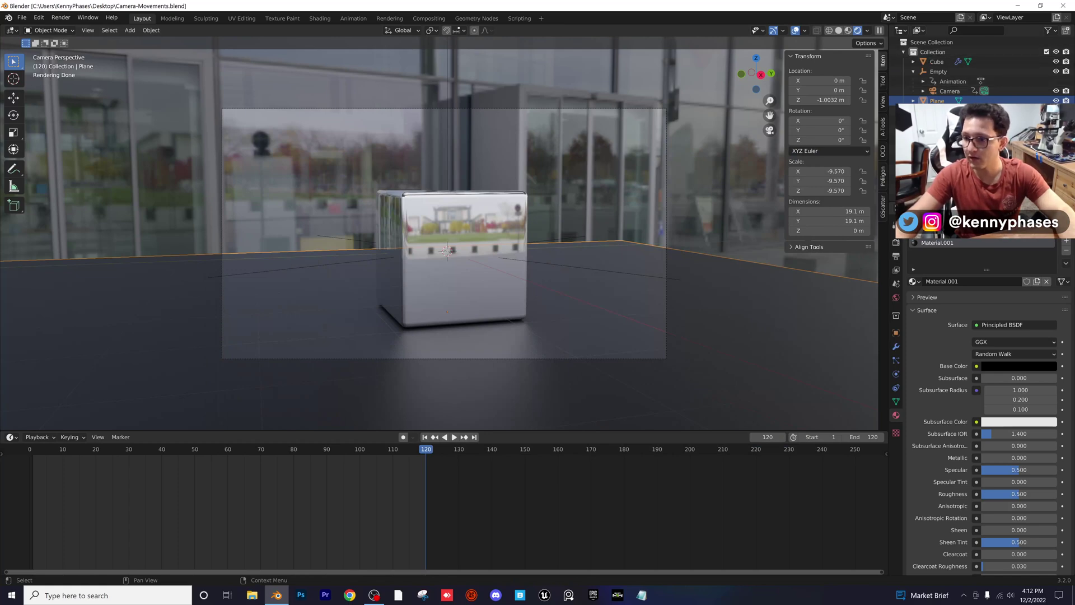
Enable depth of field on the camera and pick the cube as its focus object
click(949, 91)
click(919, 415)
click(1051, 429)
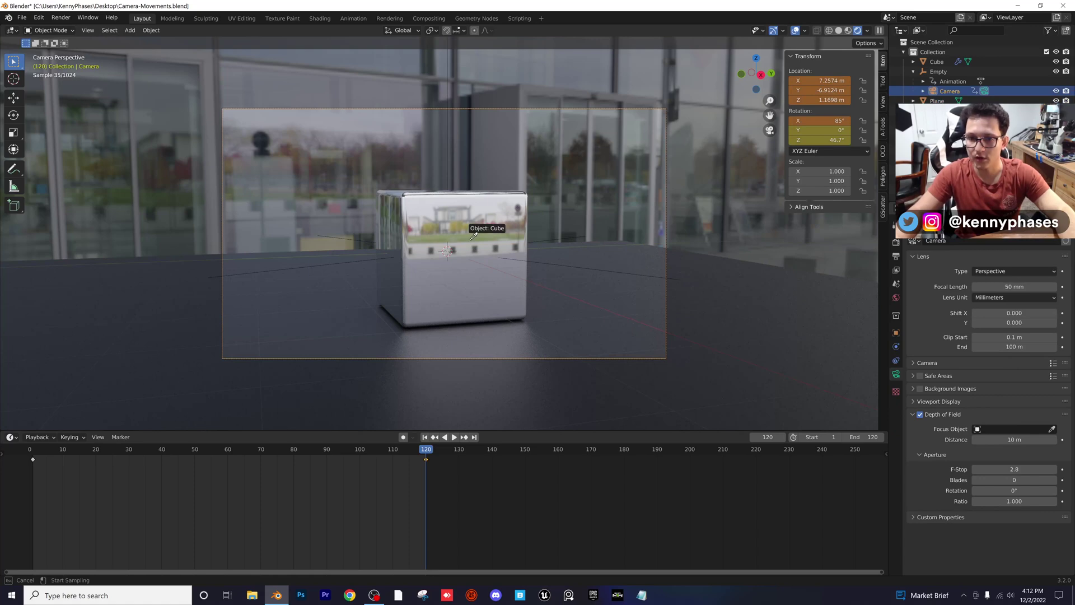
click(467, 241)
Set the camera's F-Stop to 0.1 and look closely at the blur on the cube
click(1026, 469)
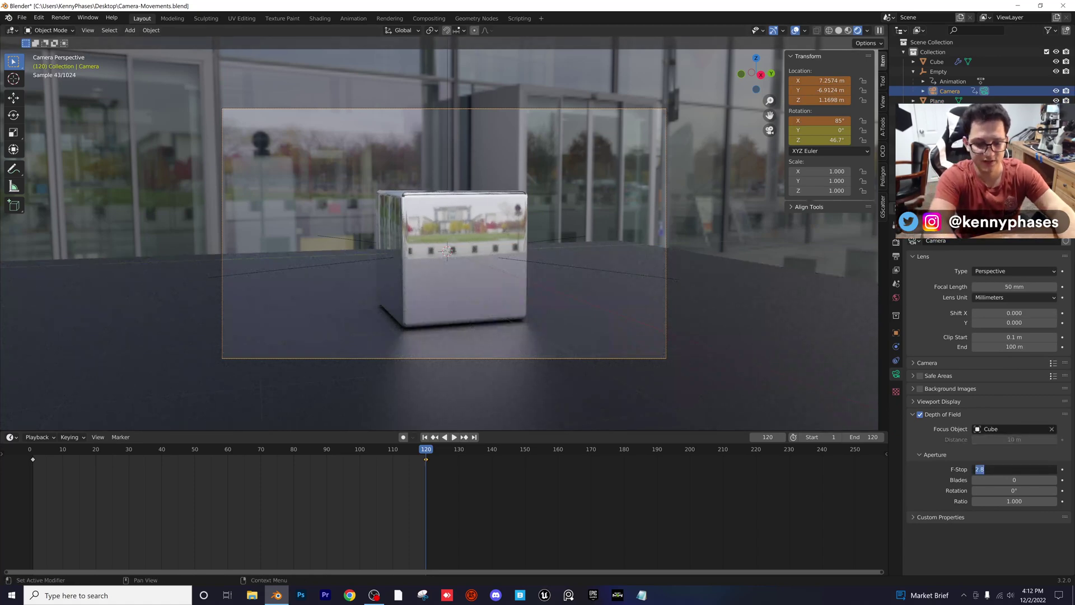
text(0.1)
key(Return)
scroll(485, 305, up, 5)
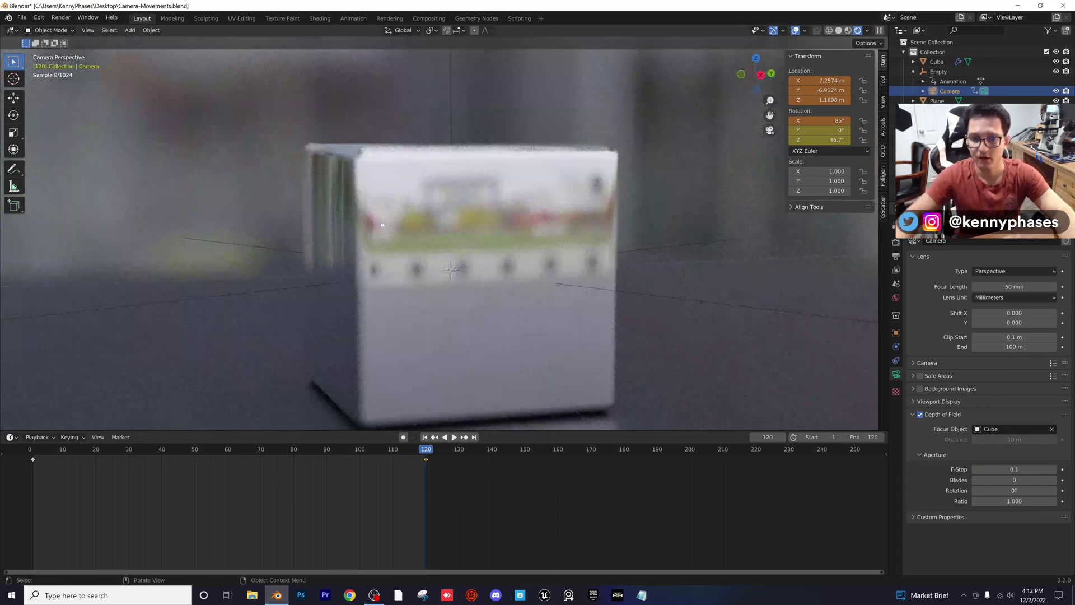
scroll(419, 252, up, 1)
Clear the camera's focus object and set its focus distance to 9 m
click(1052, 429)
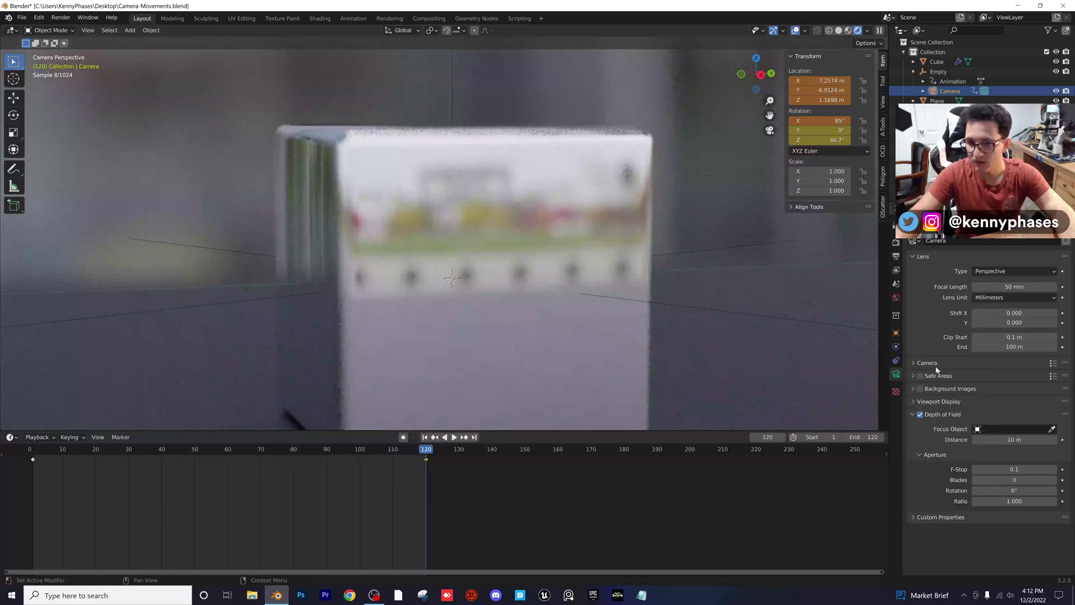
drag(1008, 439, 983, 440)
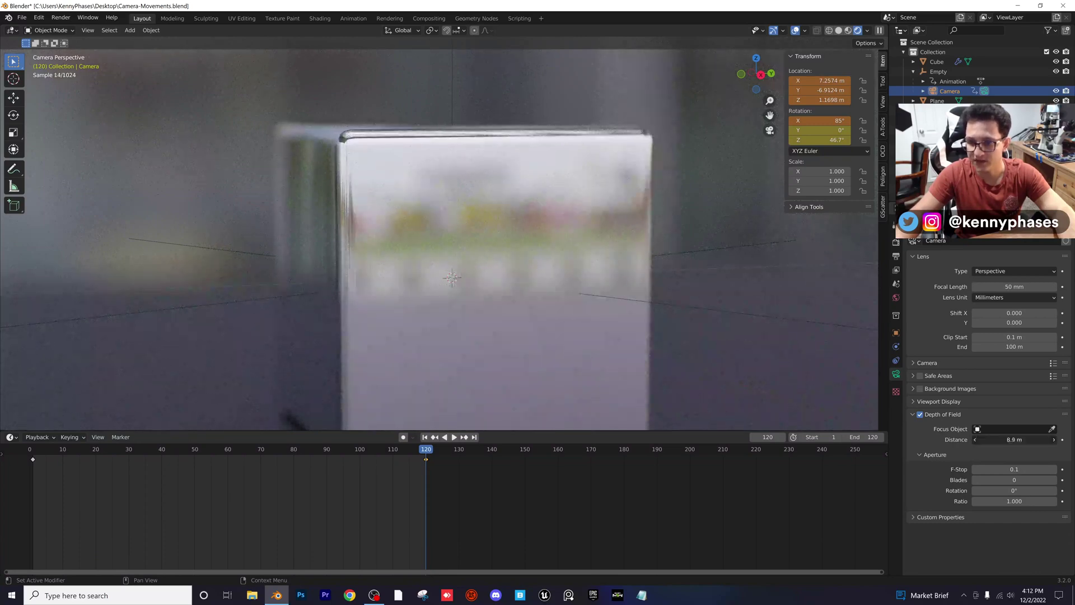
text(9)
key(Return)
Try an F-Stop of 2 for the camera's aperture, and settle on 1.0
click(1012, 468)
text(2)
key(Return)
double_click(1014, 469)
text(1)
key(Return)
scroll(496, 296, down, 2)
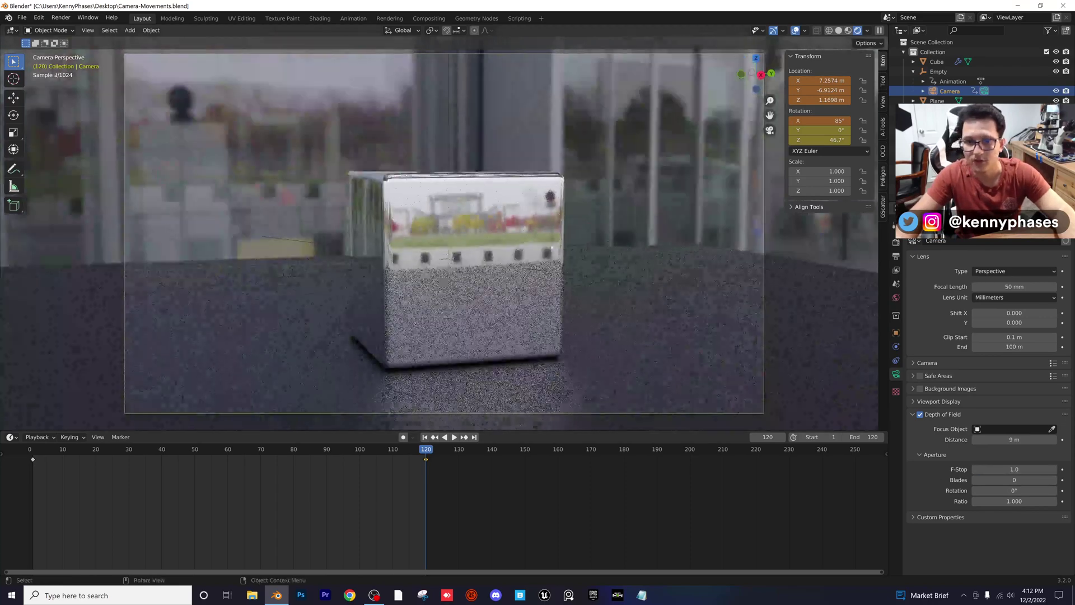
Set the camera's depth of field F-Stop to 0.3 and save the file
double_click(1013, 469)
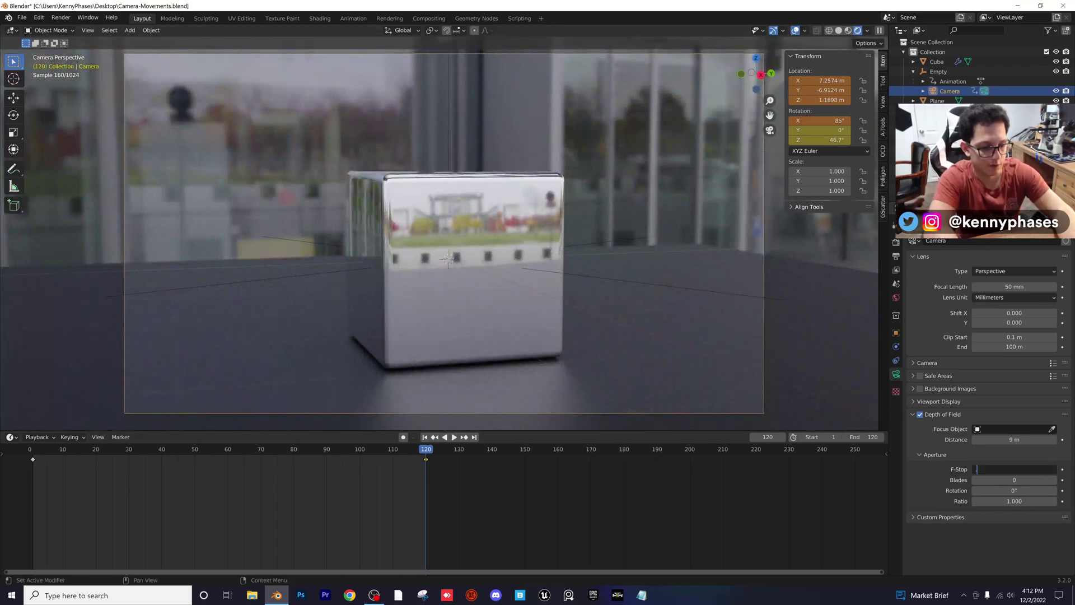
text(0.3)
key(Return)
key(ctrl+s)
Play back the camera animation and scrub back to frame 57
key(space)
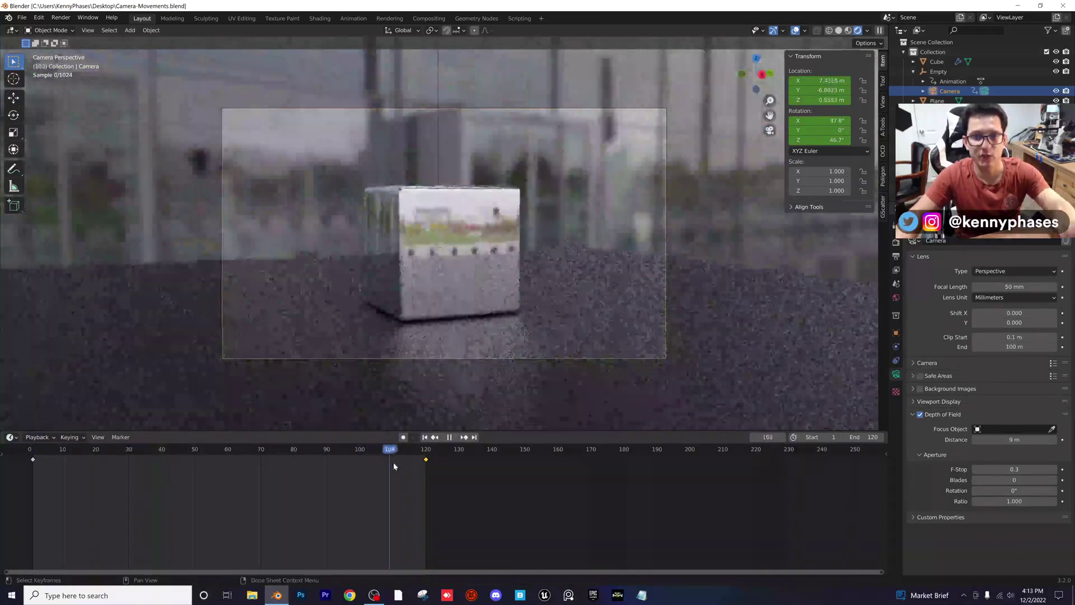
drag(307, 471, 217, 482)
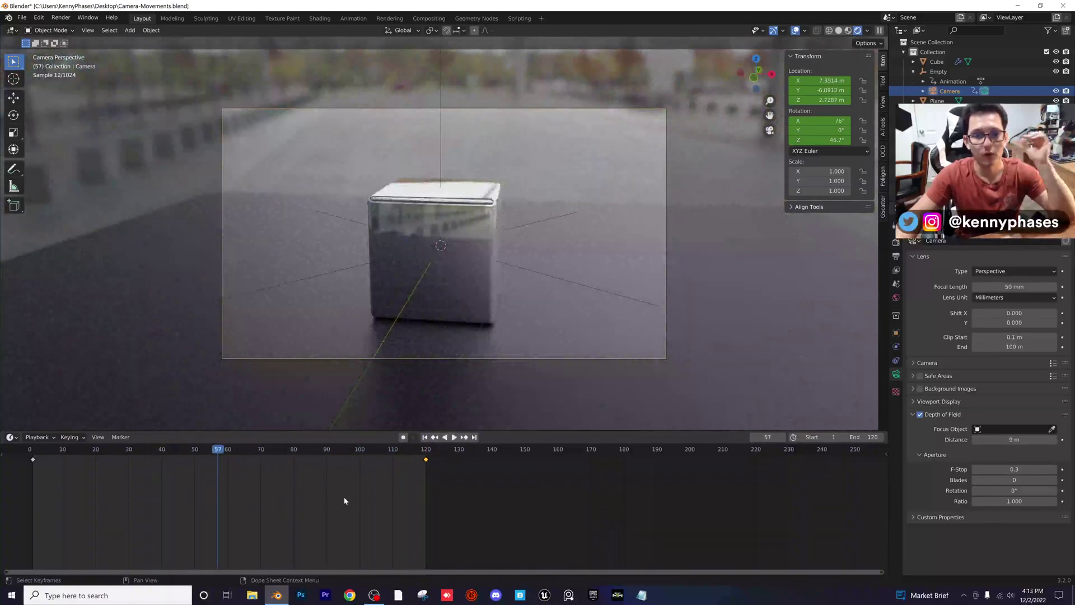
Select the Empty, change the timeline area to the Graph Editor, and enlarge that area
click(938, 72)
drag(492, 499, 18, 446)
click(10, 439)
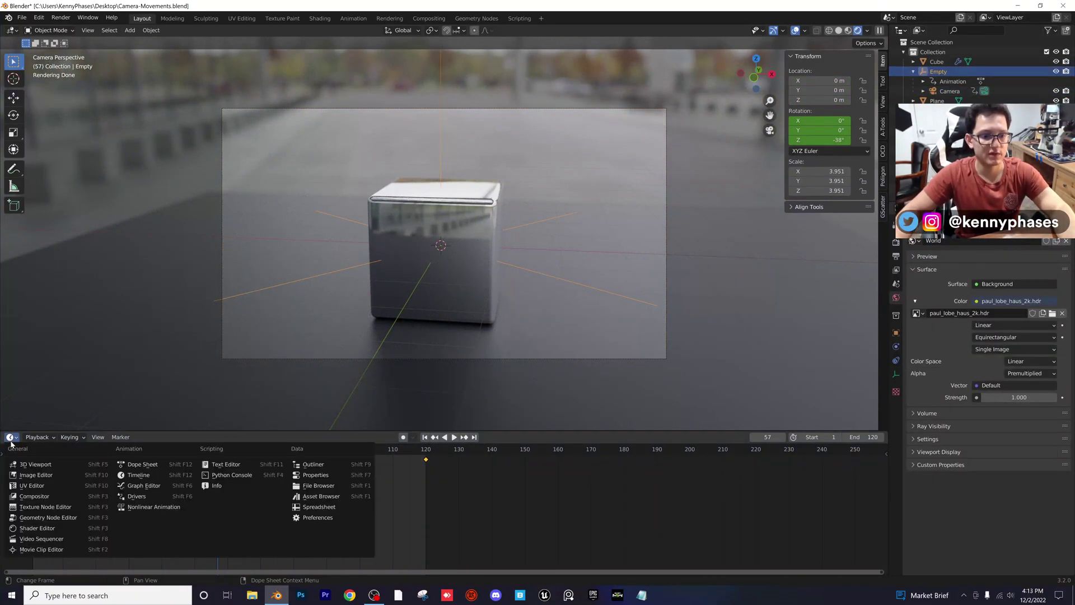
click(143, 486)
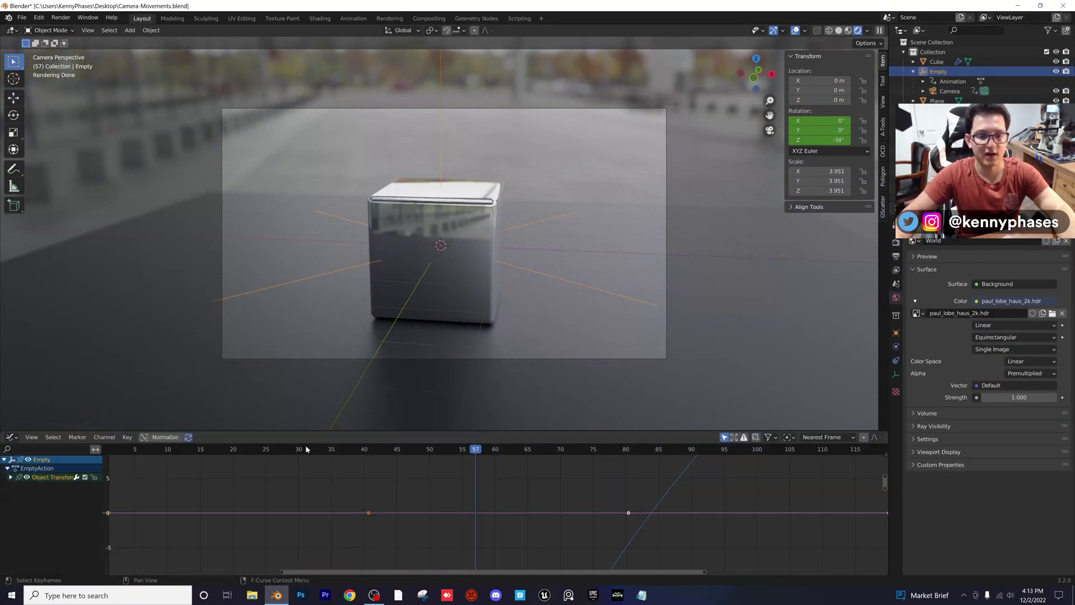
drag(310, 432, 293, 307)
Bring the Empty's complete Z rotation curve into view and examine its ease in and out
key(Home)
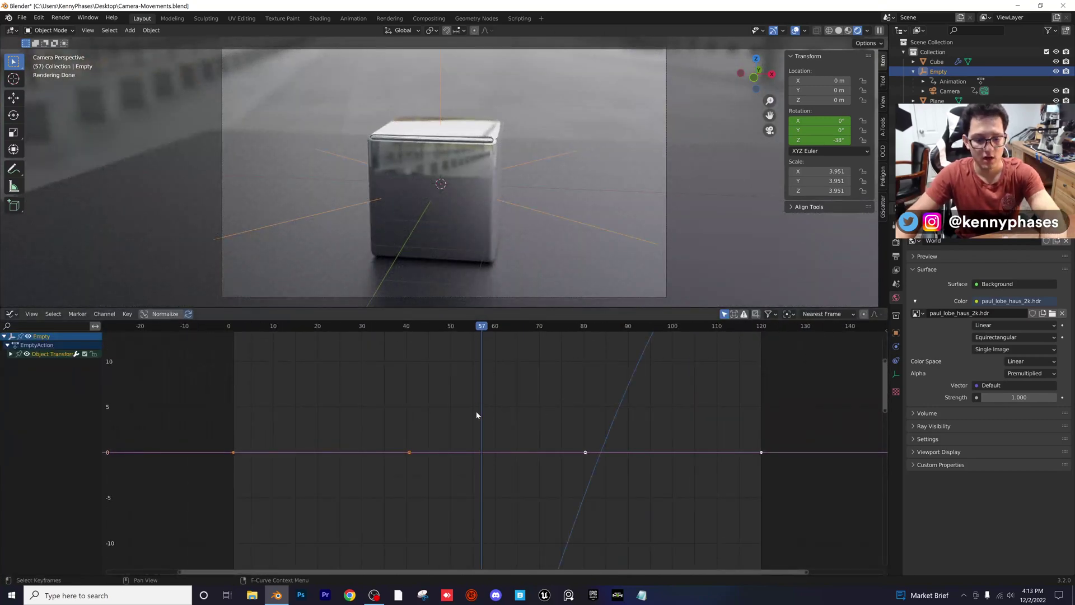
key(period)
key(Escape)
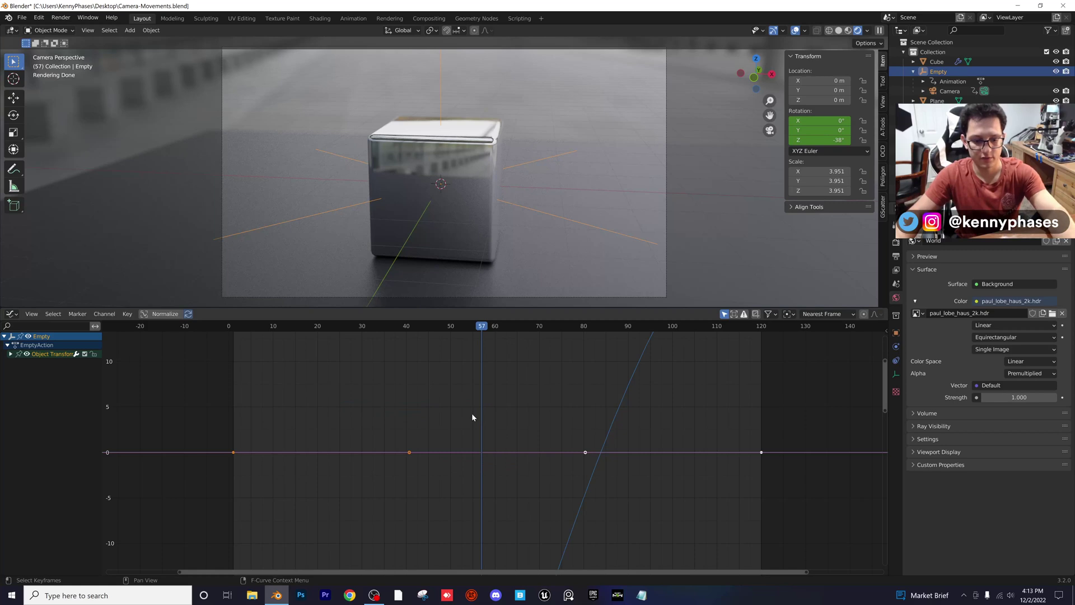
key(period)
key(Escape)
scroll(490, 418, down, 15)
middle_drag(511, 405, 461, 360)
scroll(497, 408, down, 8)
middle_drag(486, 478, 460, 444)
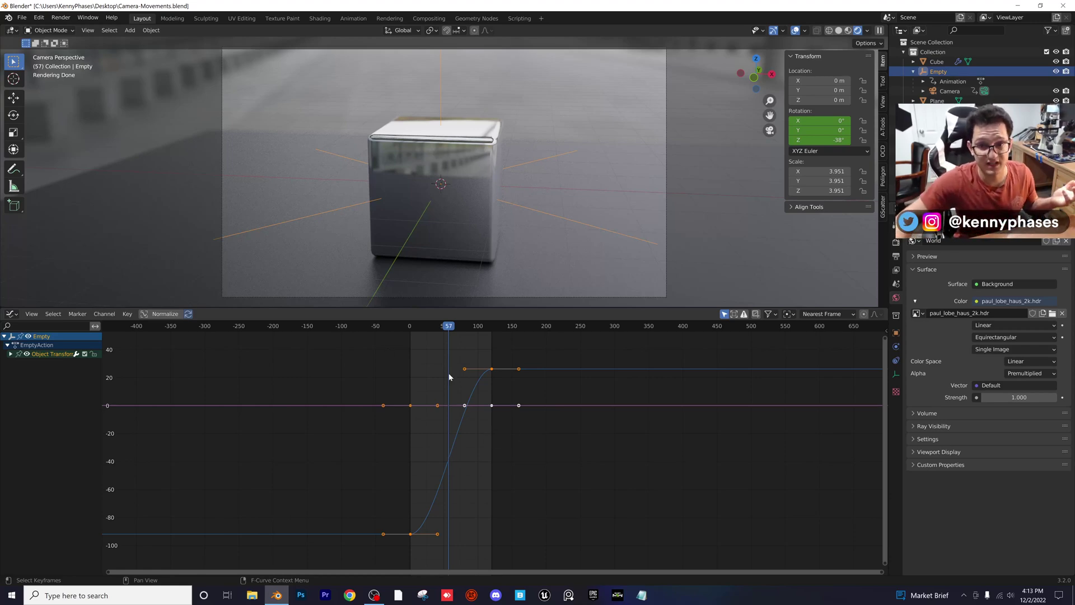
Lengthen the handles of the Empty's Z rotation keyframe at frame 120 by scaling them about 1.5 times
mouse_move(433, 334)
mouse_down()
mouse_move(410, 338)
mouse_move(446, 342)
mouse_up()
scroll(466, 370, up, 5)
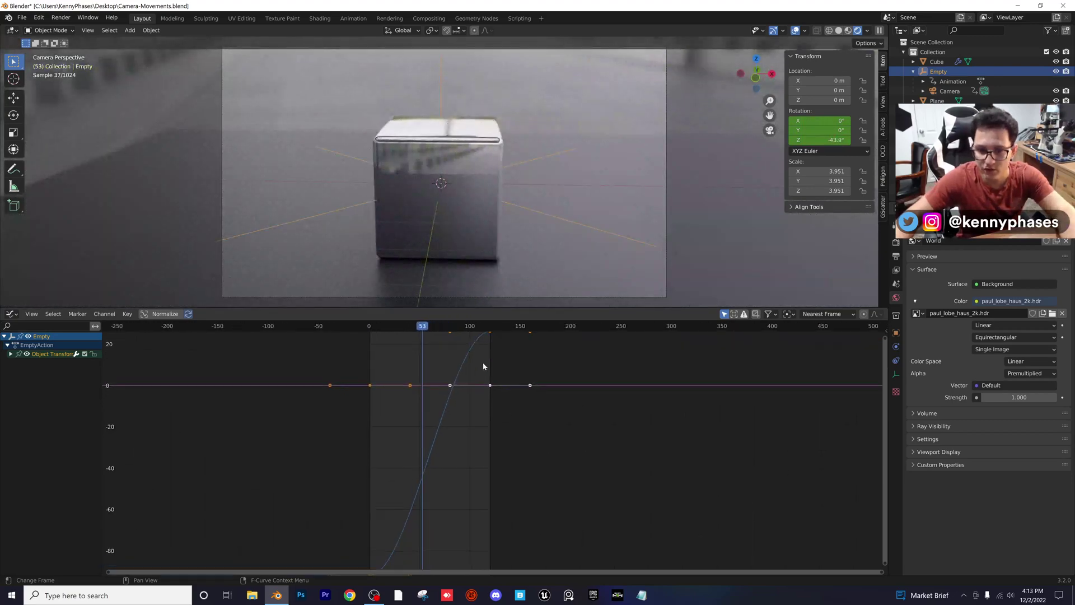
middle_drag(481, 359, 485, 475)
scroll(467, 443, up, 6)
drag(462, 416, 506, 450)
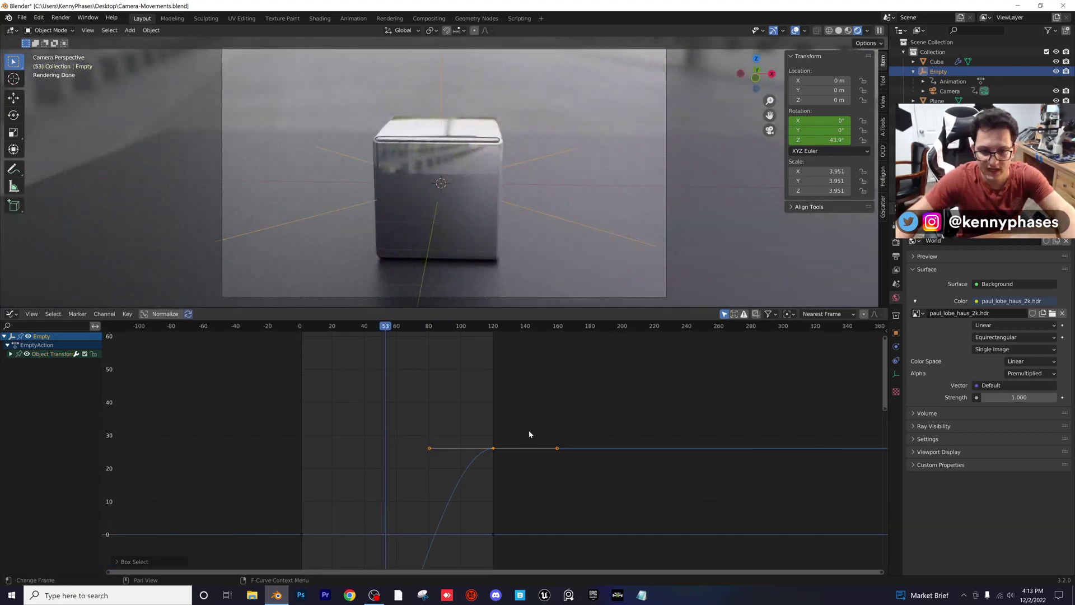
key(s)
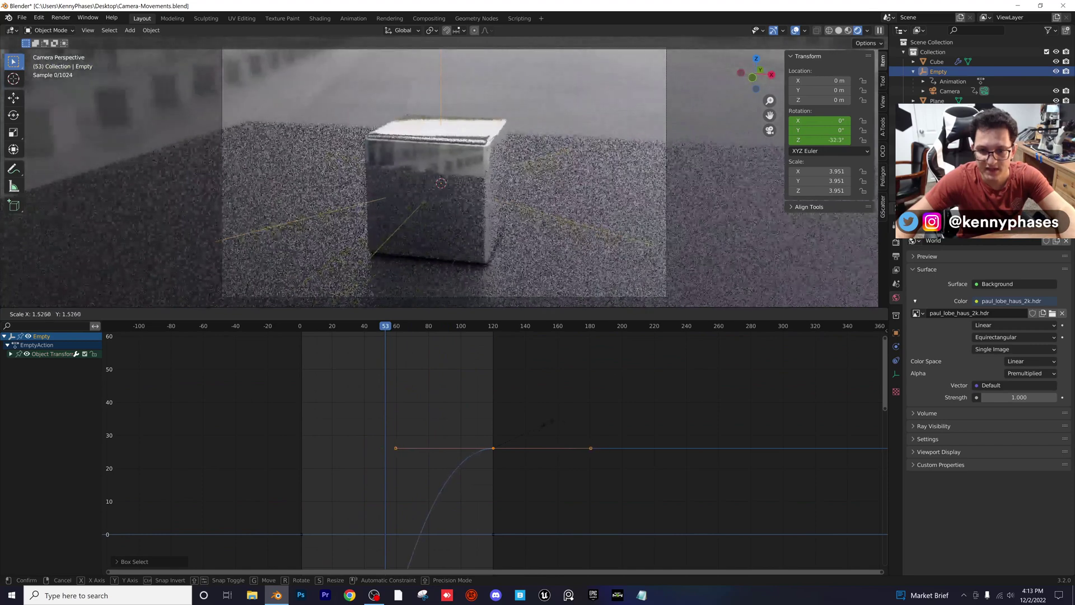
click(548, 422)
Play the animation from the start to check how the Empty's rotation eases out
scroll(391, 345, down, 5)
click(365, 326)
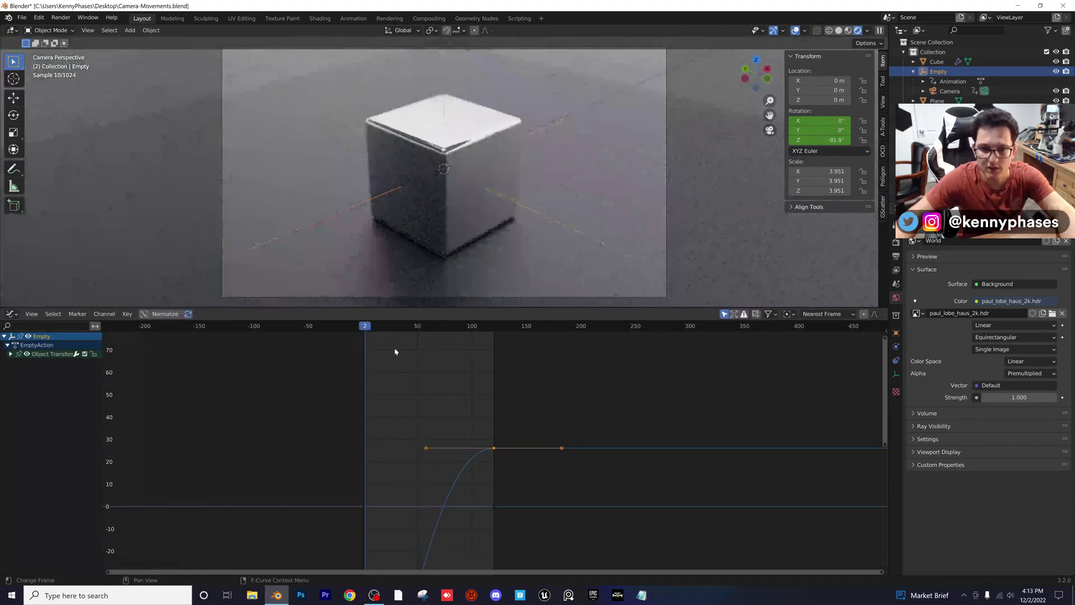
key(space)
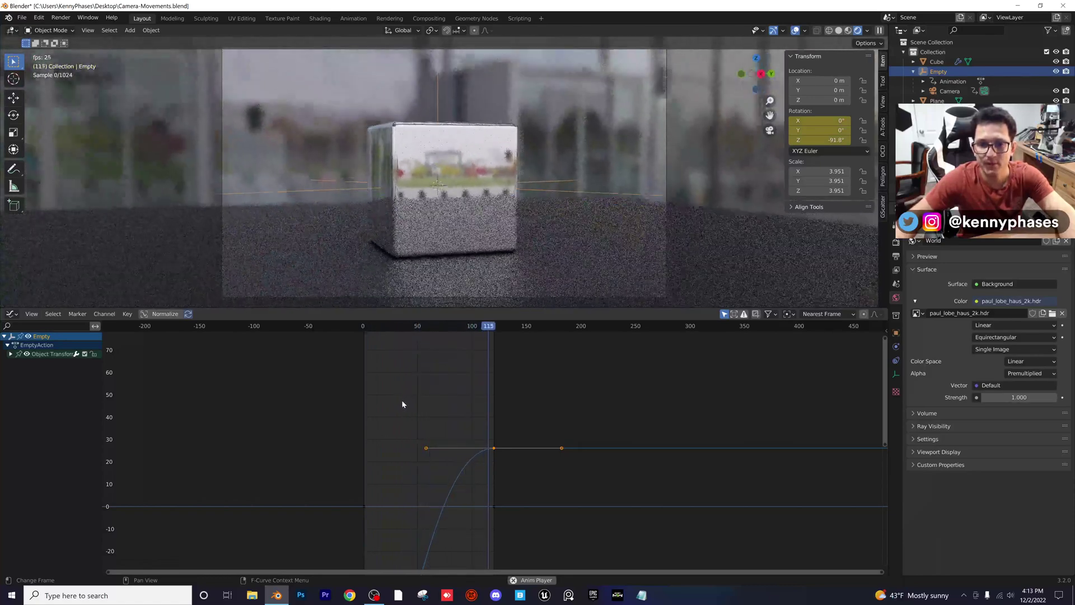
key(space)
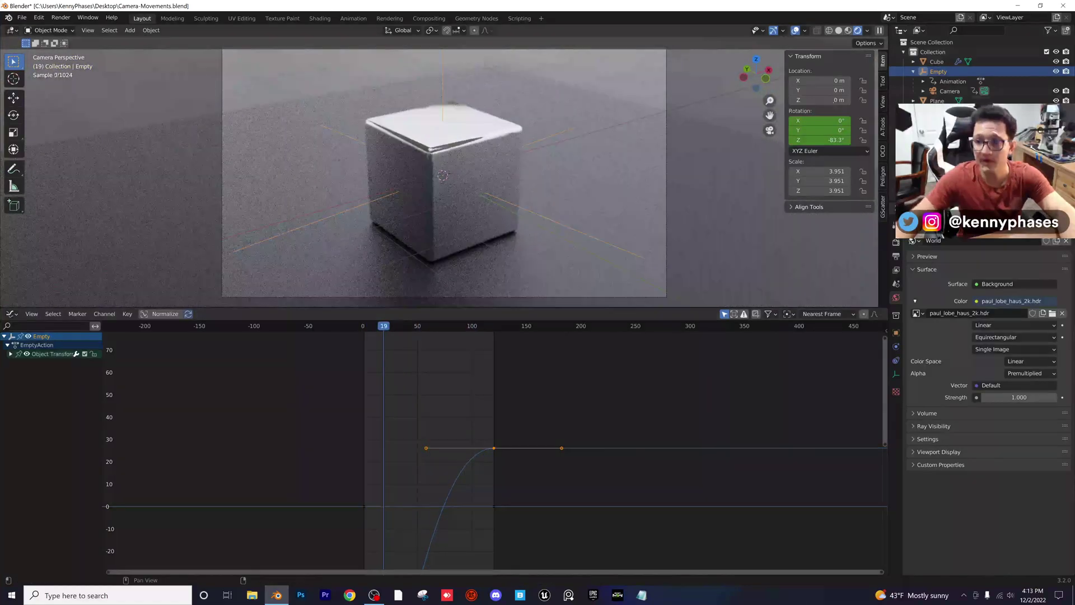
Select the camera and examine the shape of its animation curves between frames 1 and 120
click(948, 92)
key(Home)
scroll(487, 446, up, 2)
middle_drag(466, 443, 522, 417)
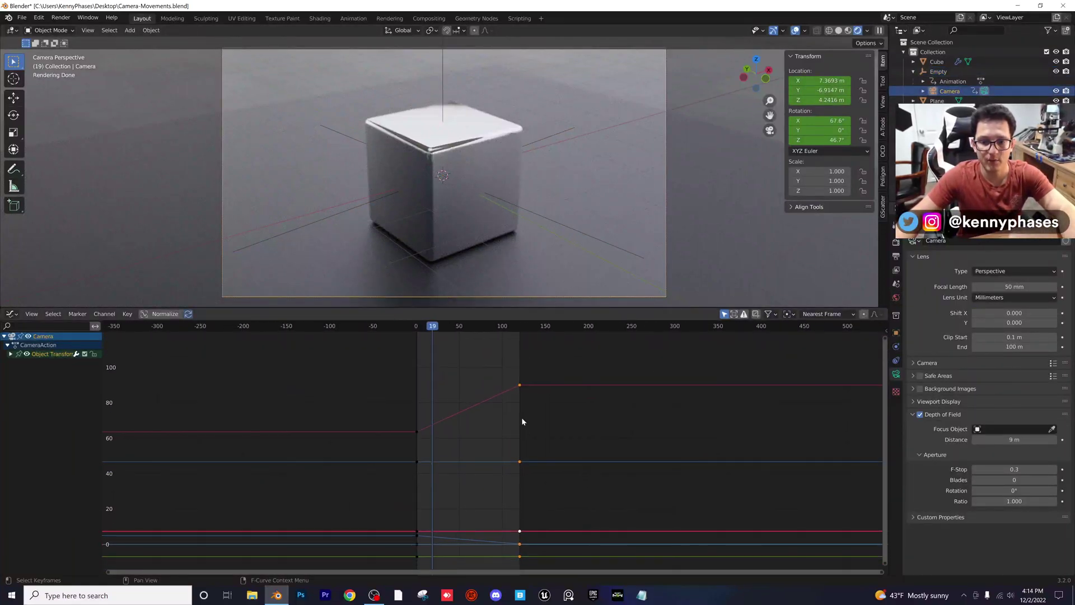
Switch to the Dope Sheet and change the interpolation of all the camera's keyframes to Bezier
click(12, 314)
click(141, 341)
key(Home)
key(a)
right_click(313, 348)
mouse_move(308, 348)
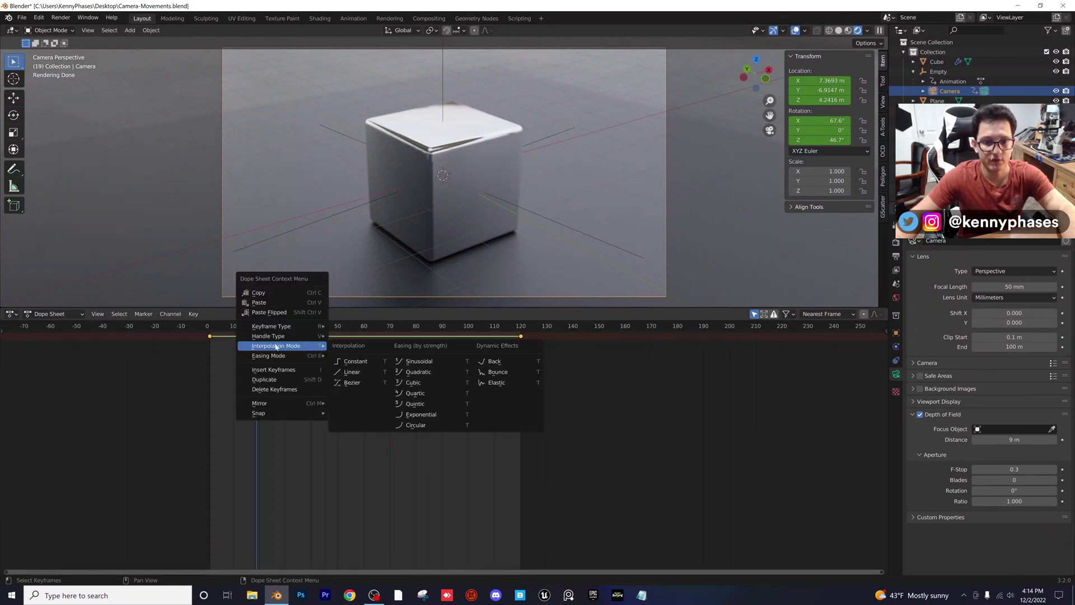
click(364, 384)
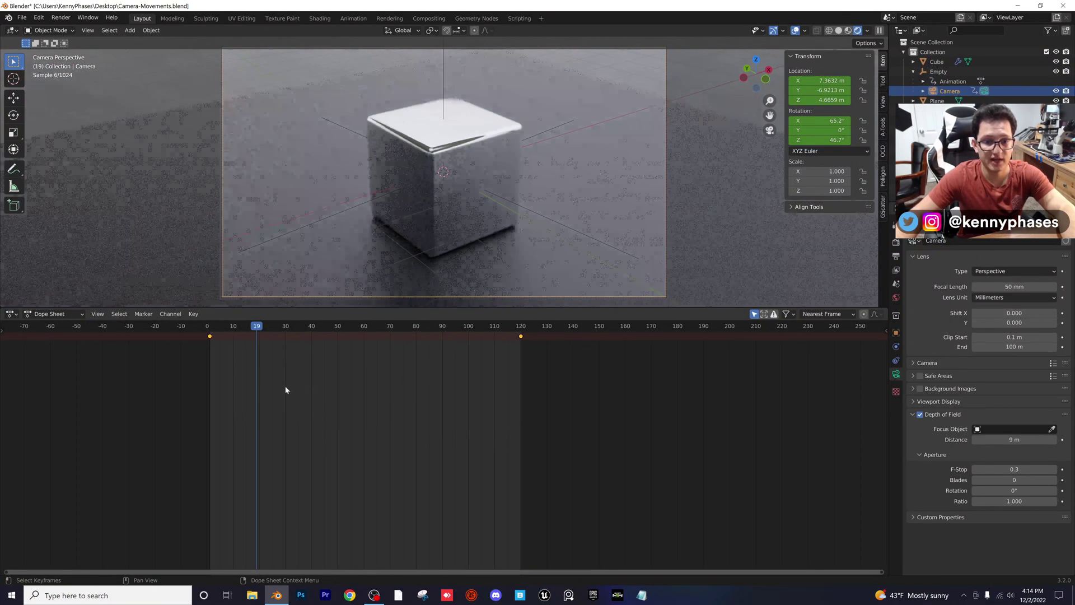
Switch back to the Graph Editor and display all of the camera's curves
click(41, 317)
click(11, 313)
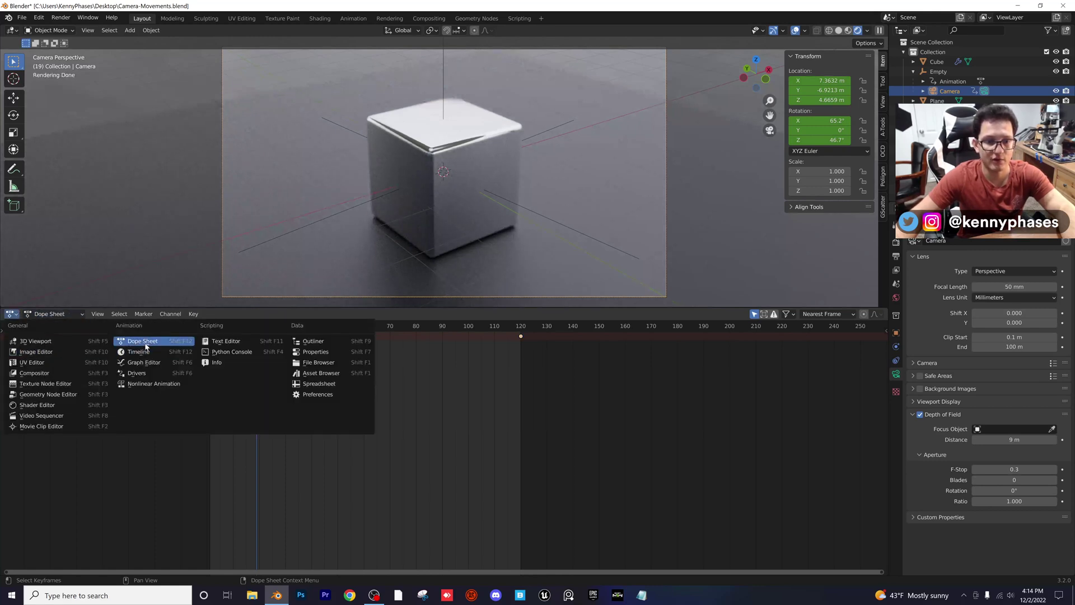
click(144, 362)
key(Home)
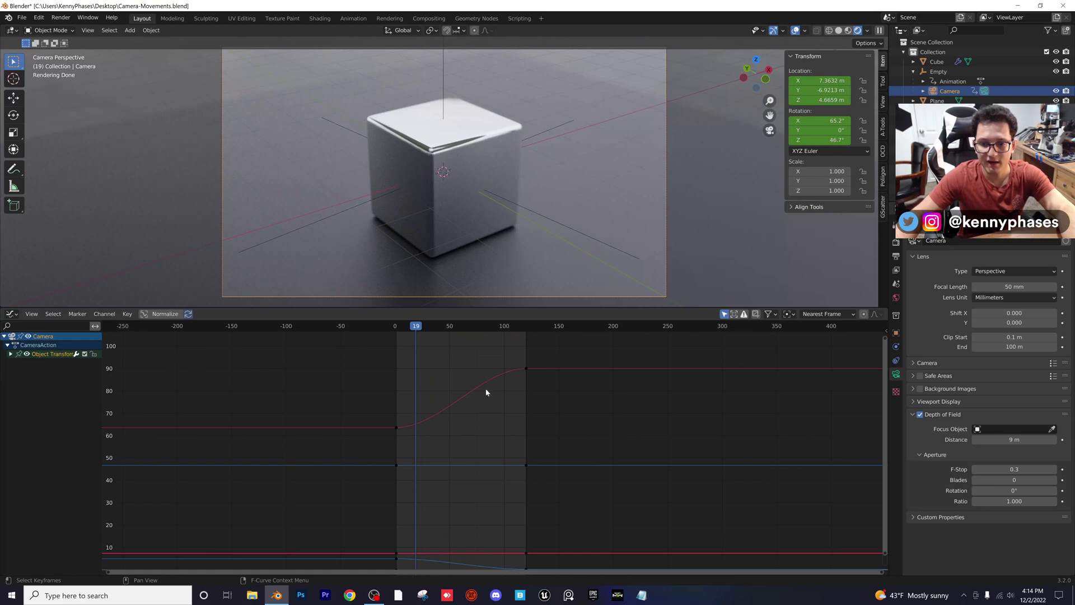
Try lengthening the handles of the camera's X rotation keyframe at frame 120 by scaling them about 1.74 times
mouse_move(515, 416)
middle_down()
mouse_move(510, 445)
mouse_move(498, 370)
mouse_move(502, 432)
middle_up()
drag(474, 390, 526, 421)
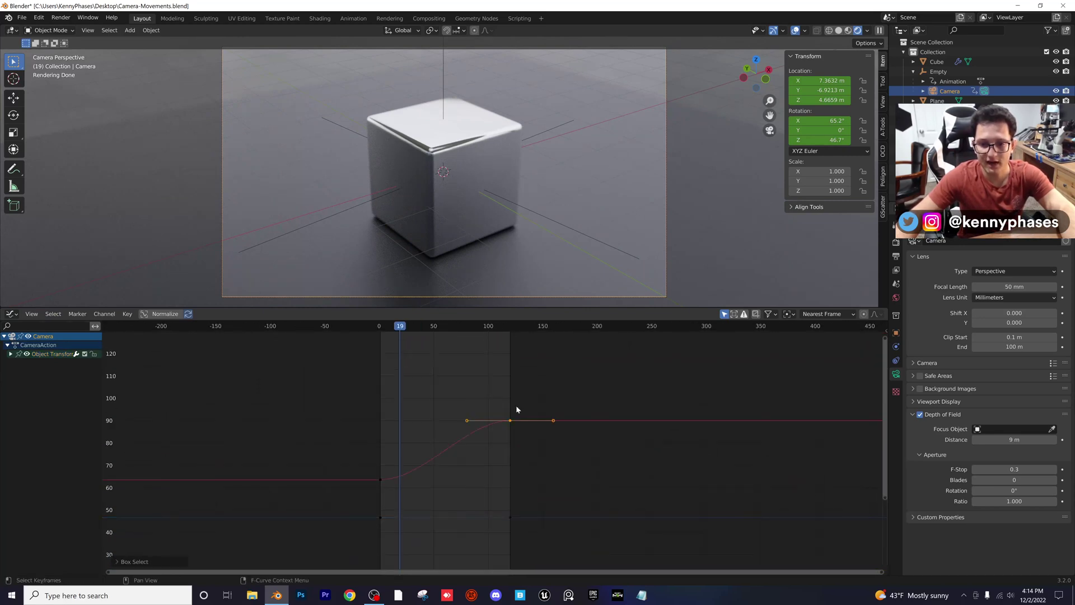
scroll(495, 417, up, 2)
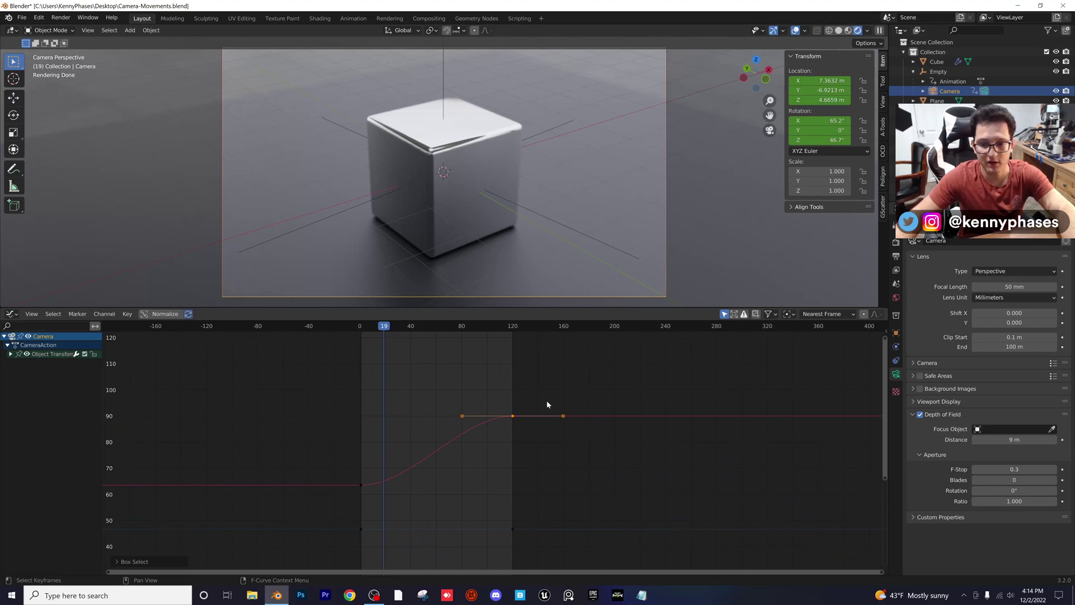
key(s)
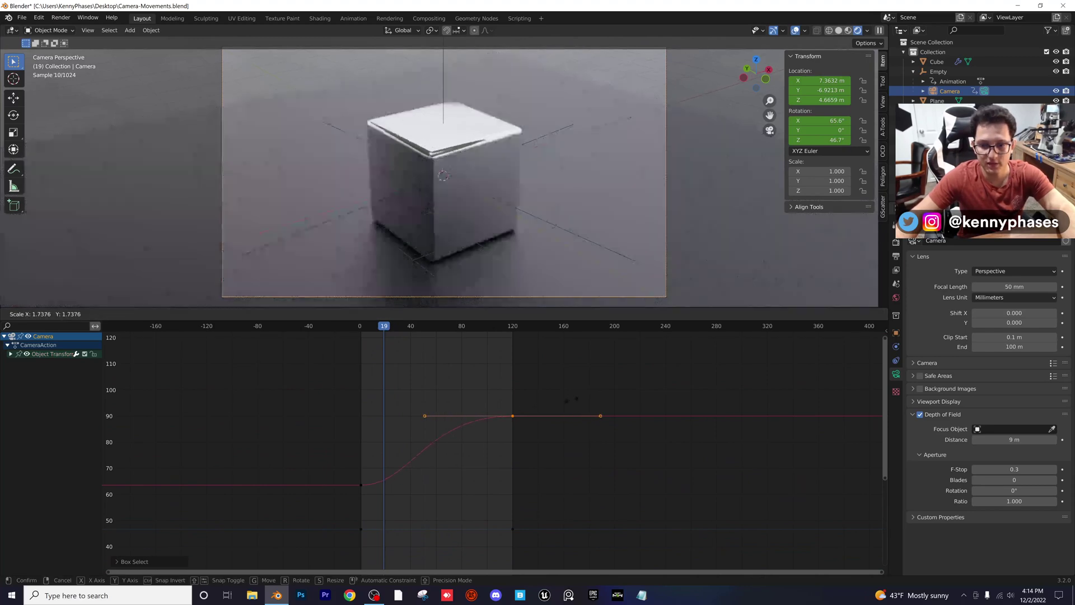
click(564, 396)
Return to frame 1, enlarge the camera viewport, and play the animation to judge the eased ending
key(shift+Left)
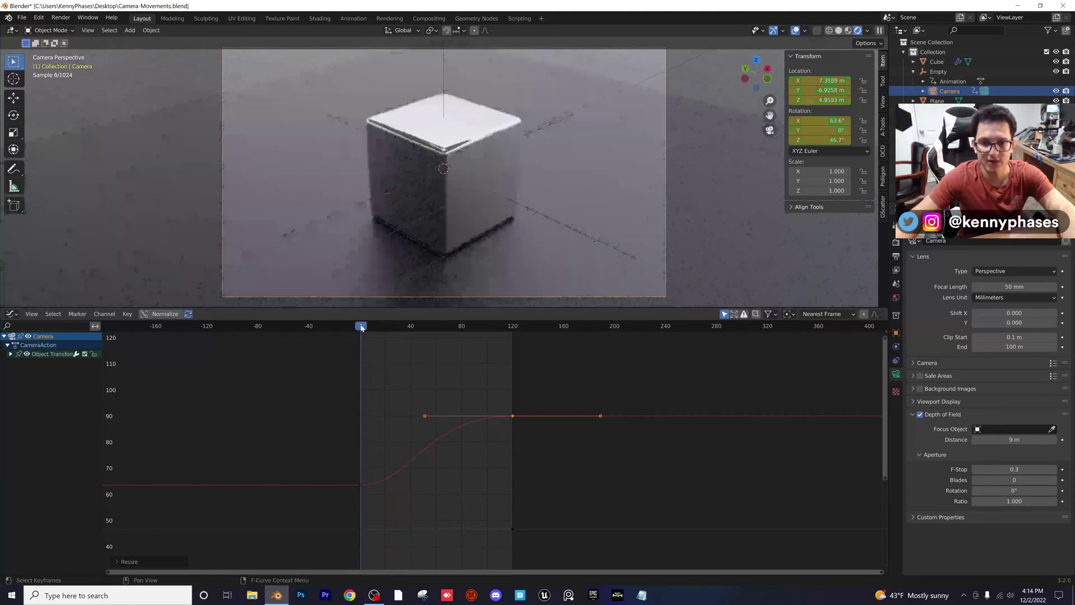
drag(376, 307, 402, 393)
scroll(516, 244, up, 2)
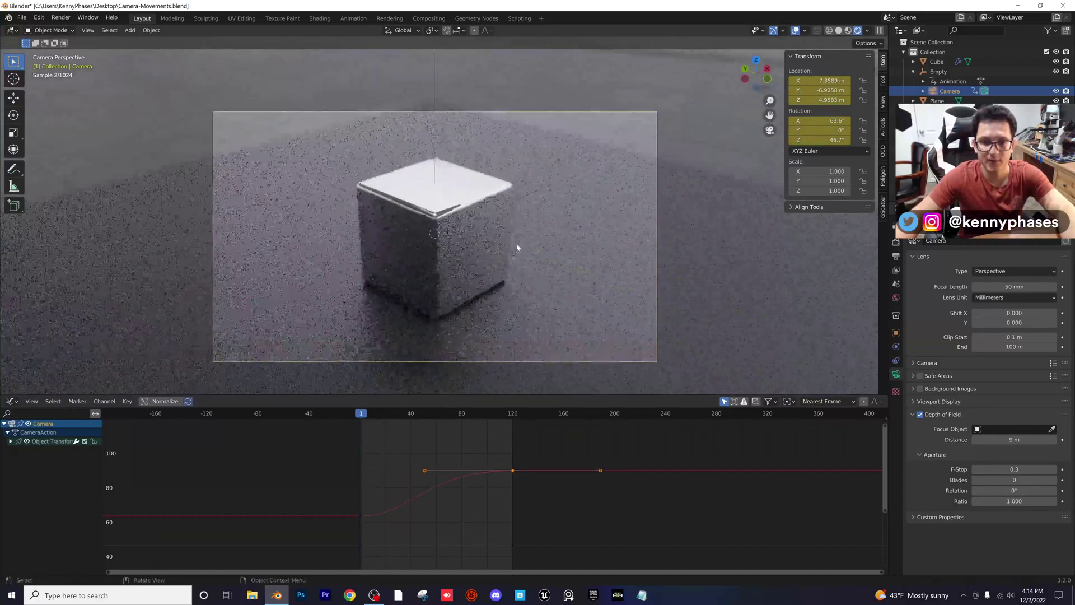
key(space)
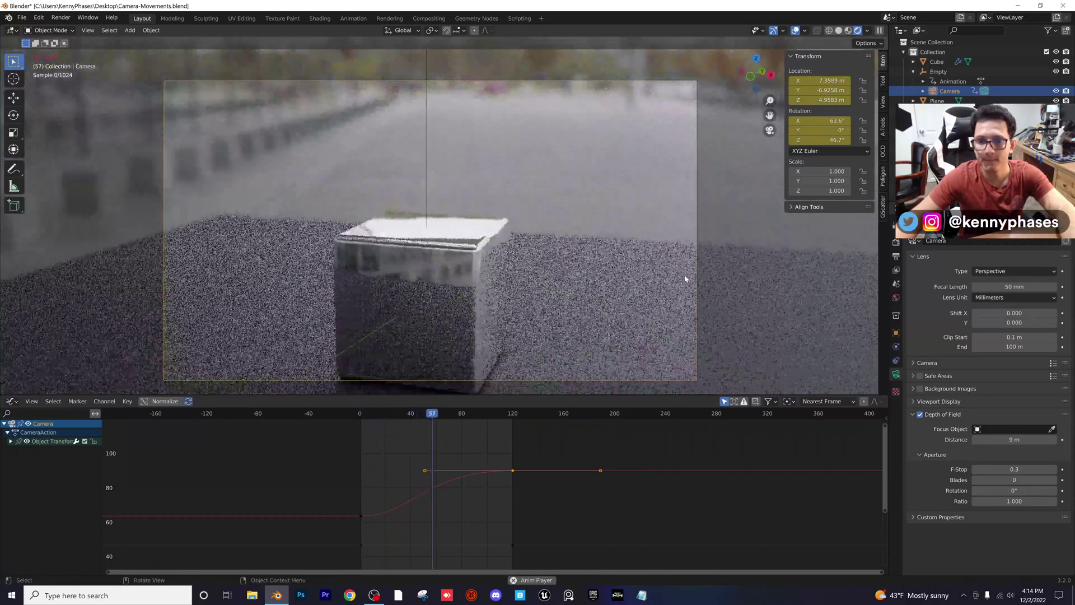
key(space)
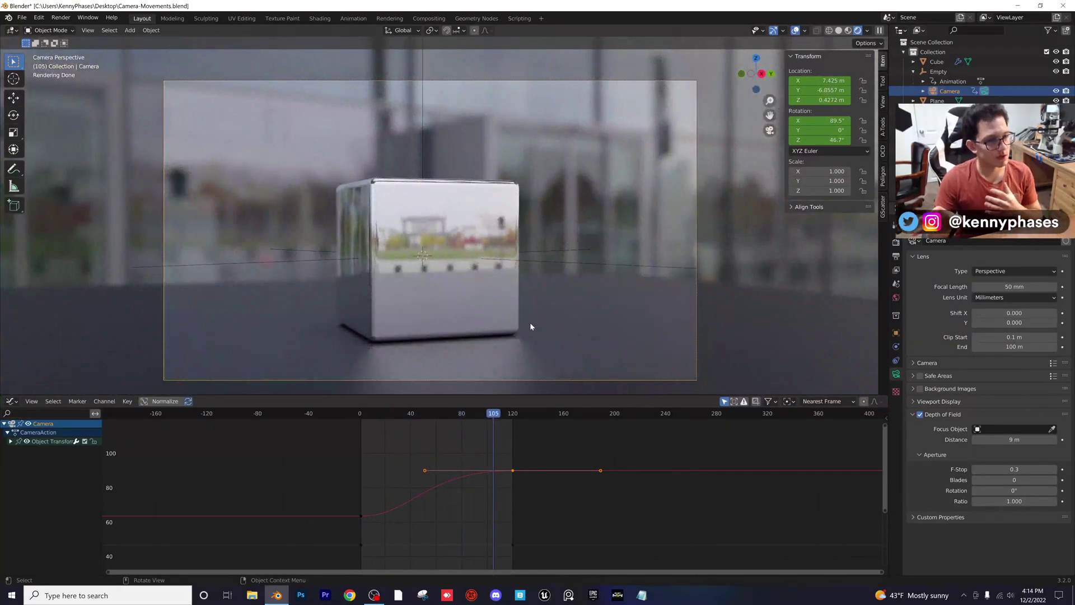
key(space)
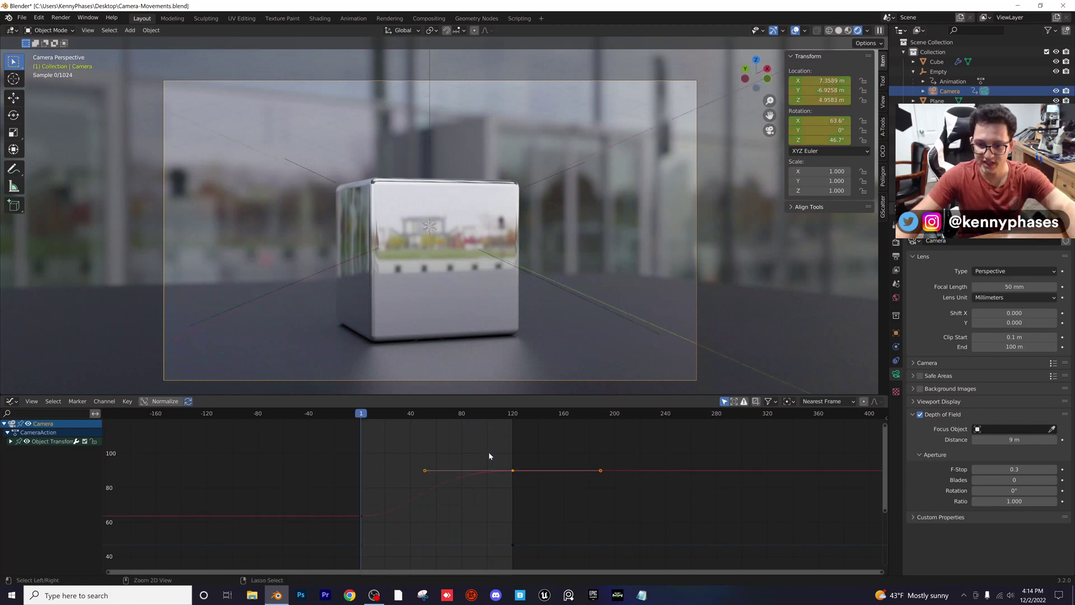
key(space)
Undo the end keyframe's handle change and instead lengthen the X rotation handles at frame 1, reaching about frame 70
key(ctrl+z)
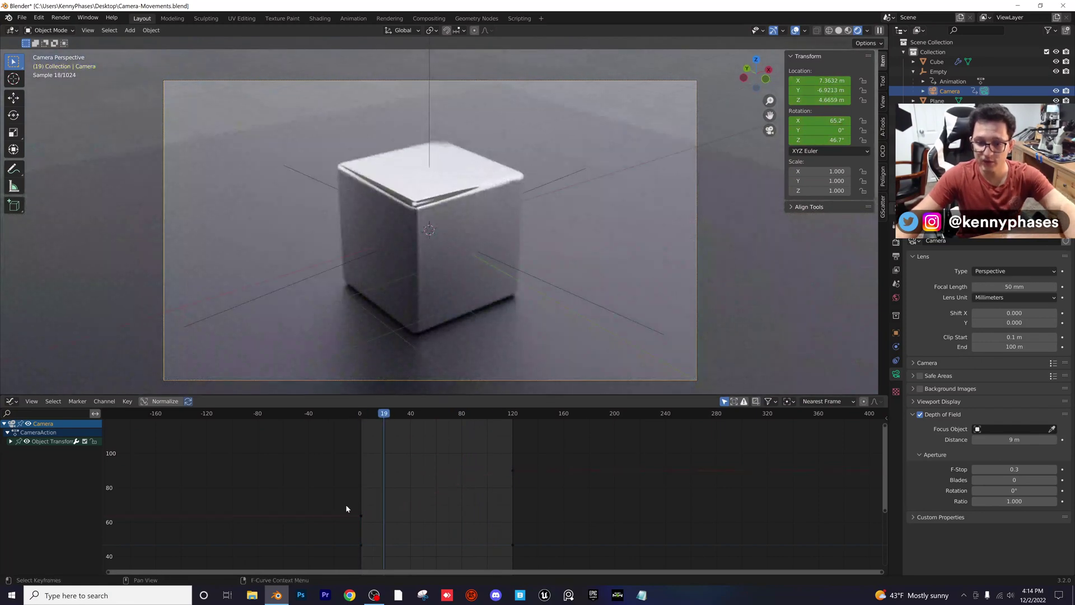
key(s)
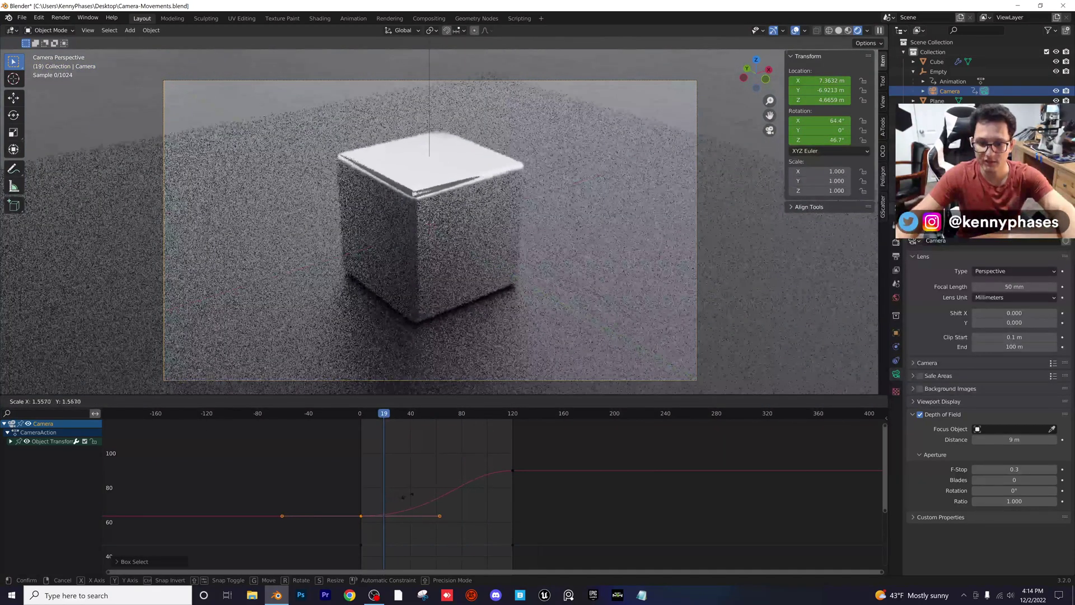
click(413, 495)
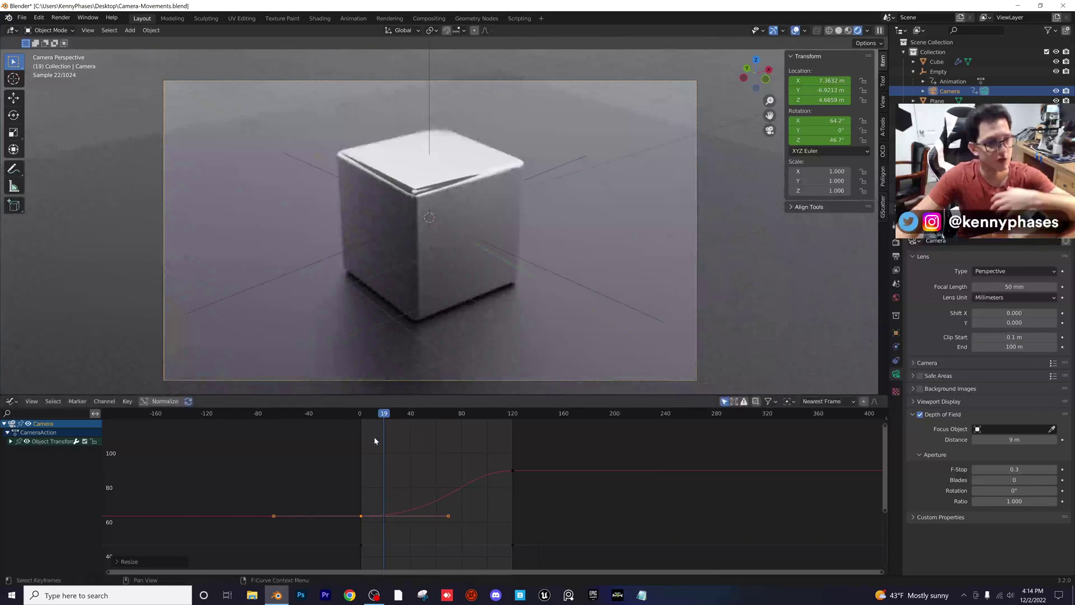
Replay the animation from frame 1 several times to evaluate the slower start of the camera's tilt
drag(381, 417, 362, 418)
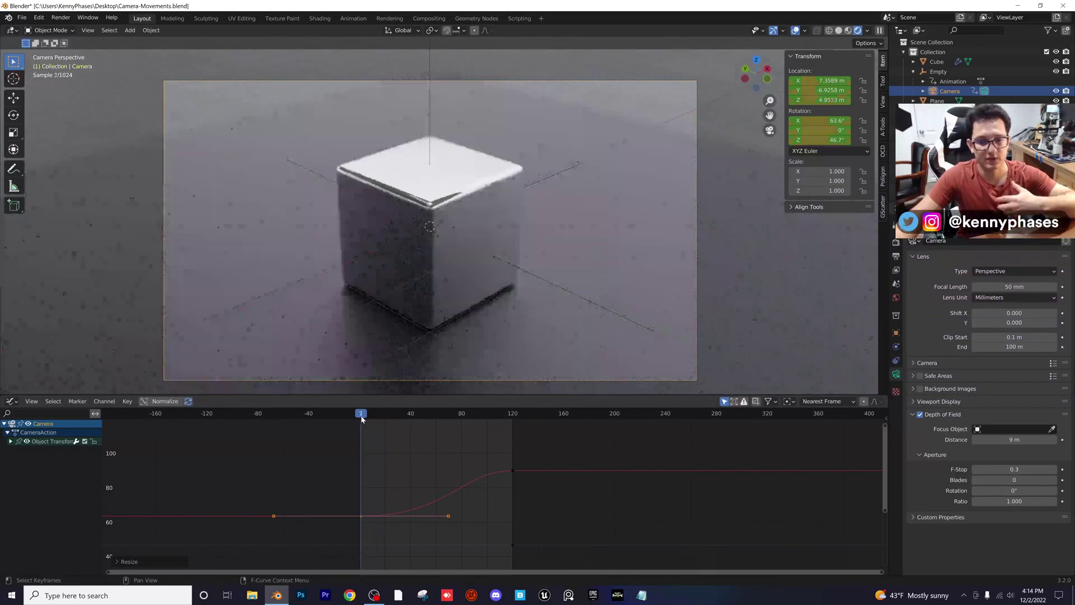
key(space)
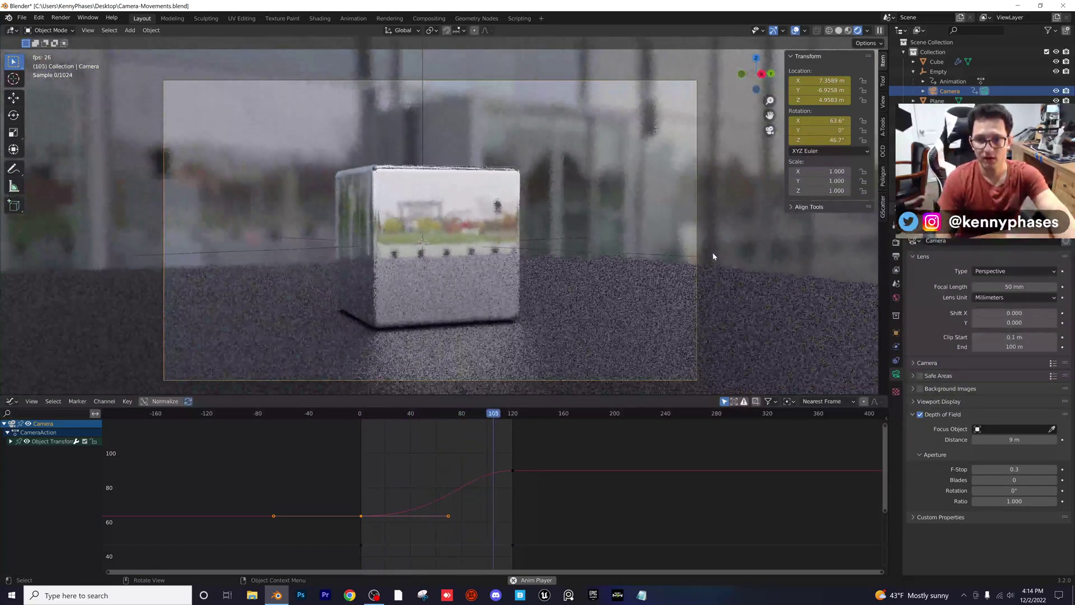
key(space)
drag(403, 414, 360, 421)
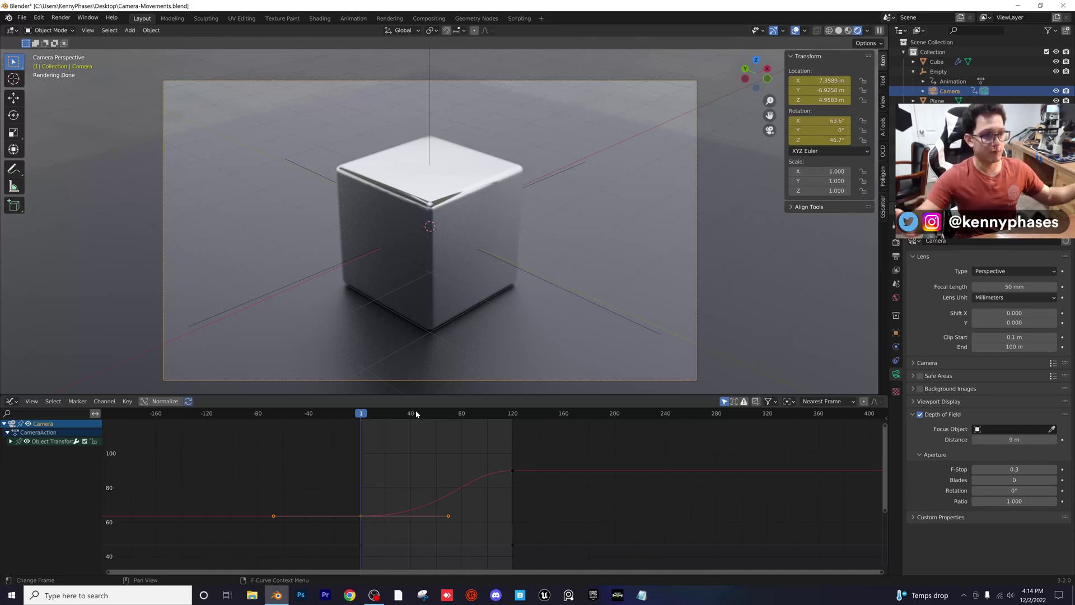
mouse_move(358, 418)
mouse_down()
mouse_move(428, 419)
mouse_move(361, 421)
mouse_up()
key(space)
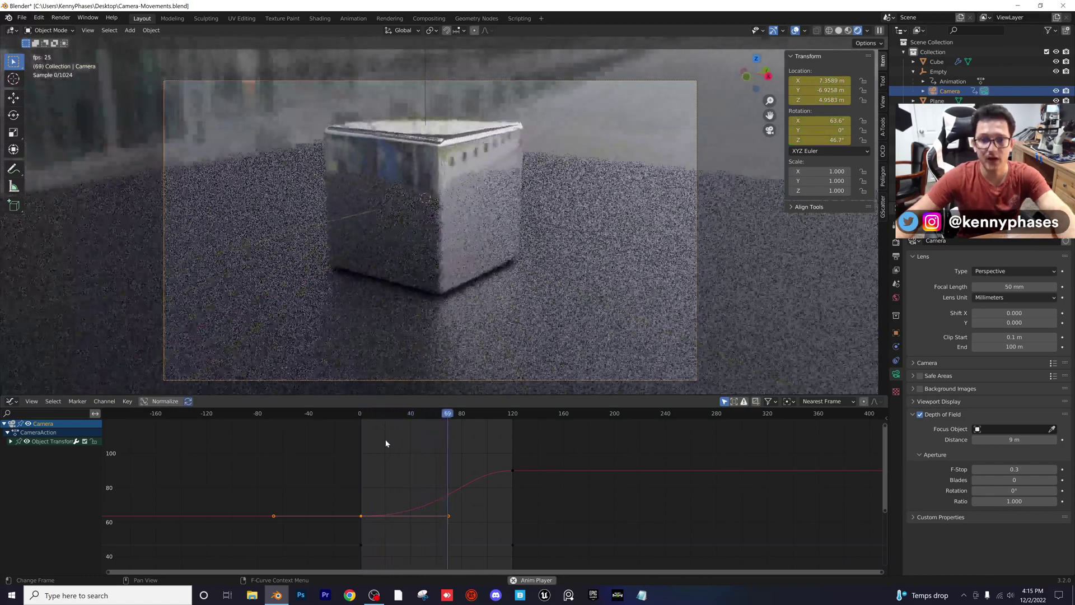
key(space)
drag(364, 416, 368, 436)
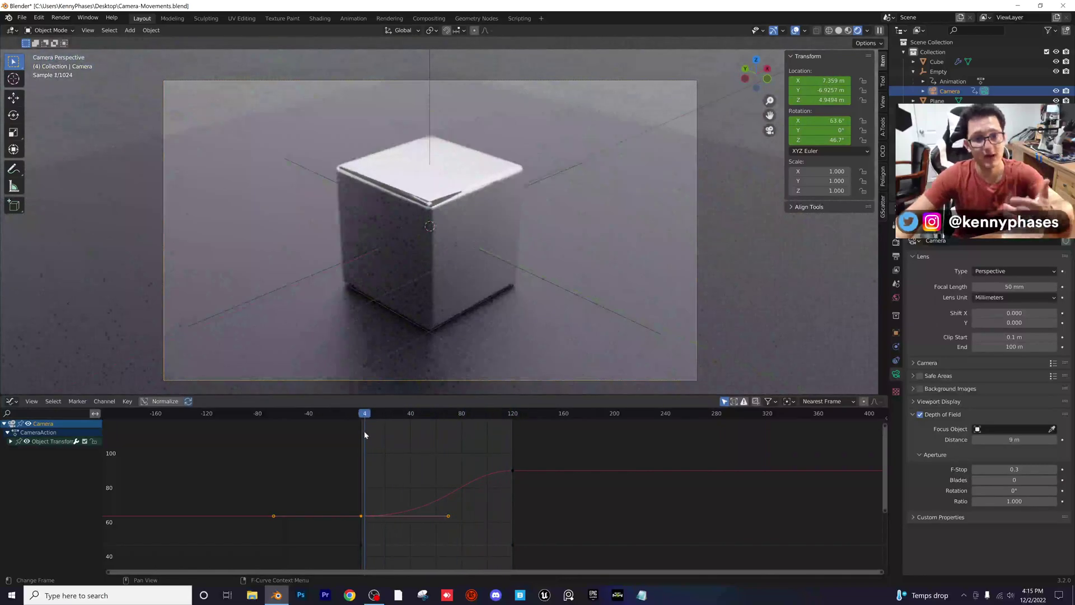
Play the eased camera animation from its start, save the file, and return to frame 0
drag(362, 434, 361, 433)
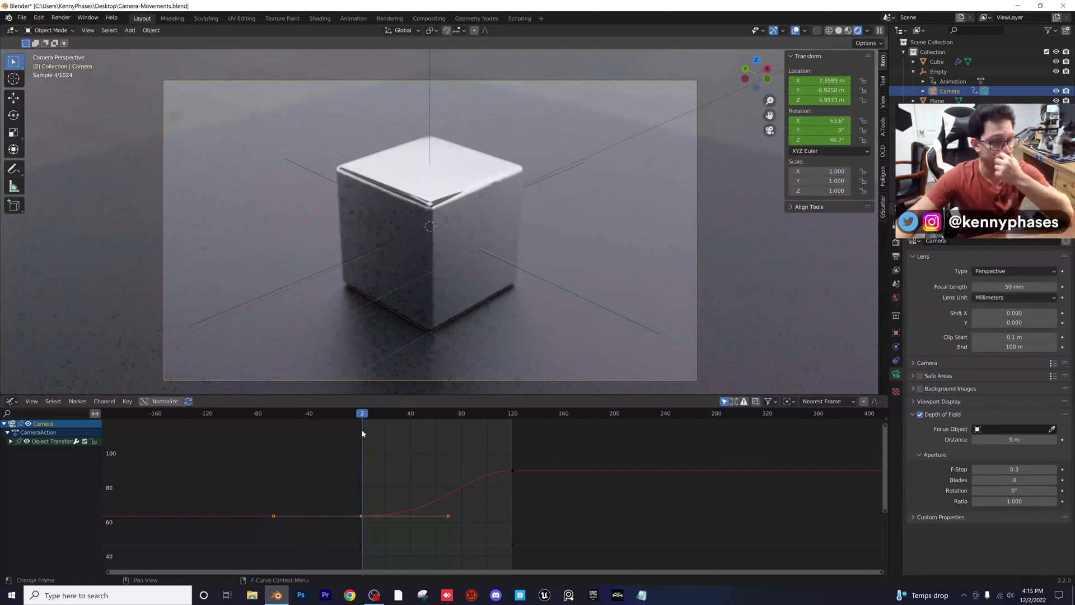
key(space)
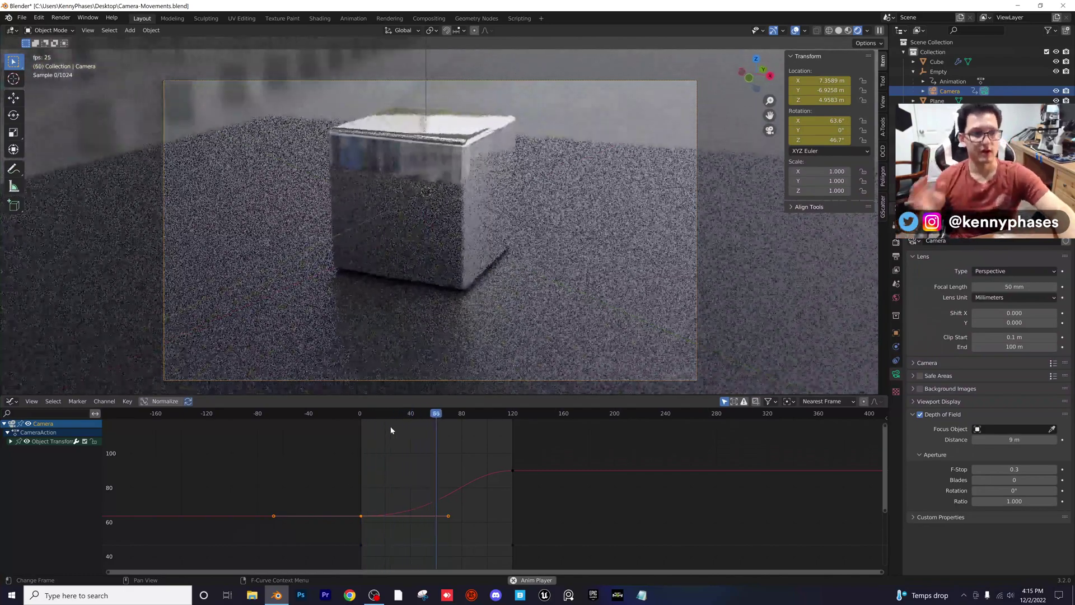
key(space)
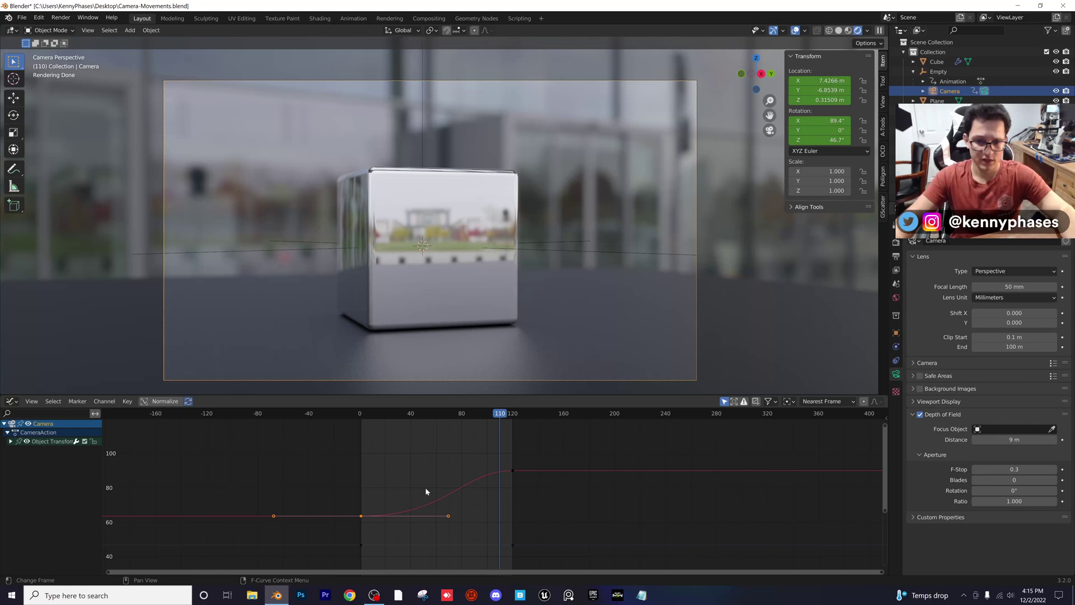
key(ctrl+s)
click(359, 415)
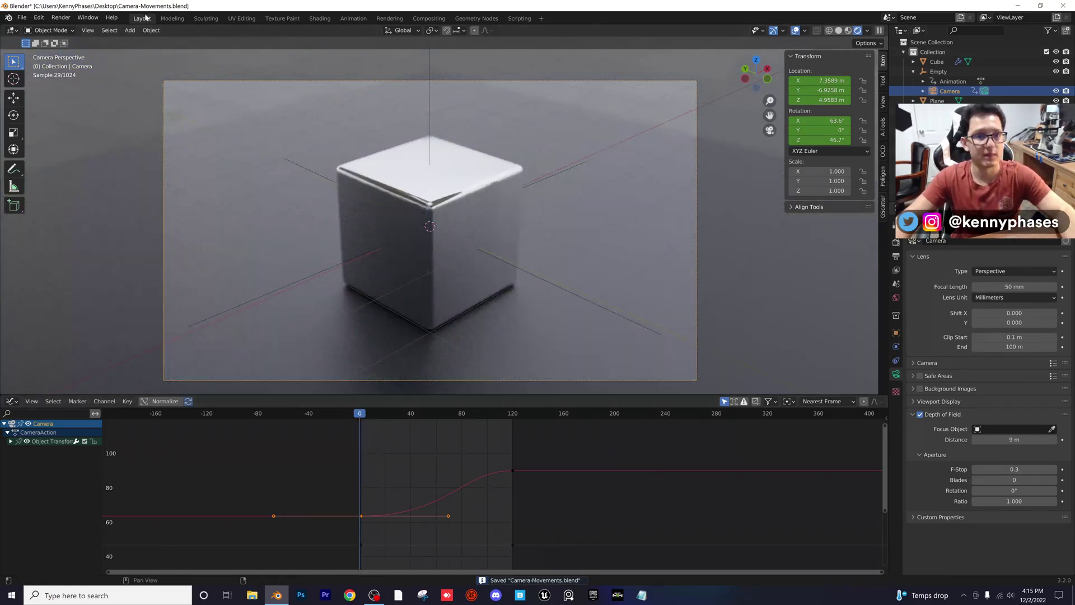
Replace the Graph Editor with the Dope Sheet and shrink its area to enlarge the 3D viewport
click(228, 390)
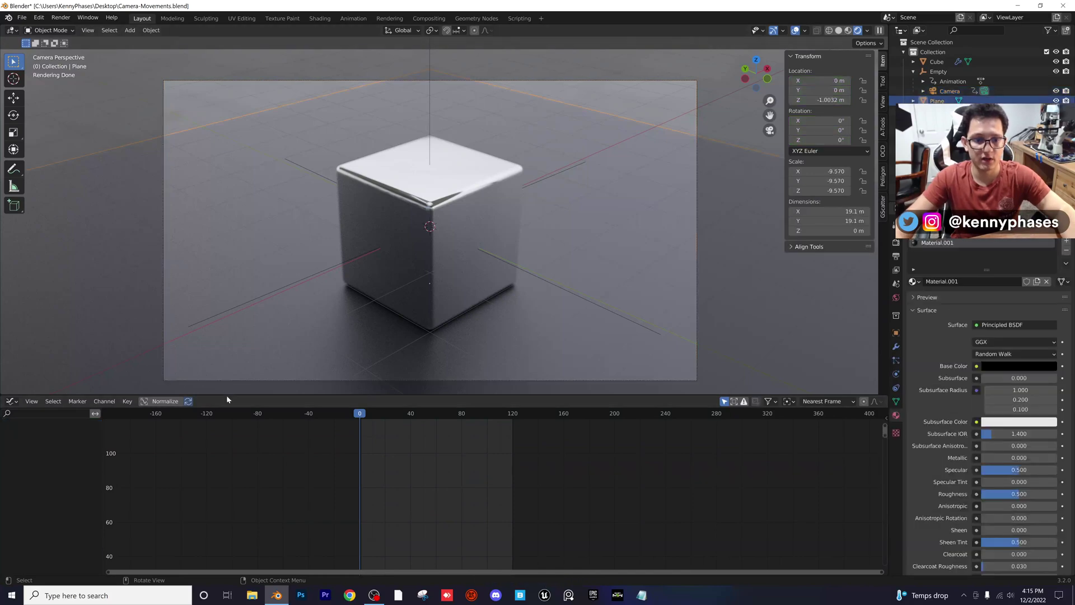
drag(227, 396, 226, 473)
click(11, 478)
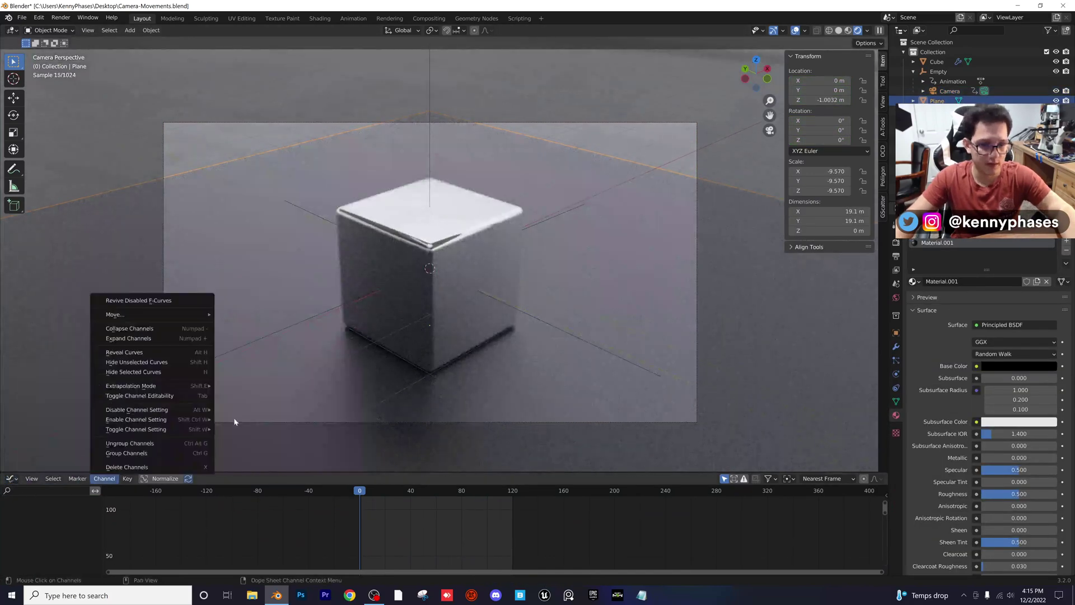
click(19, 479)
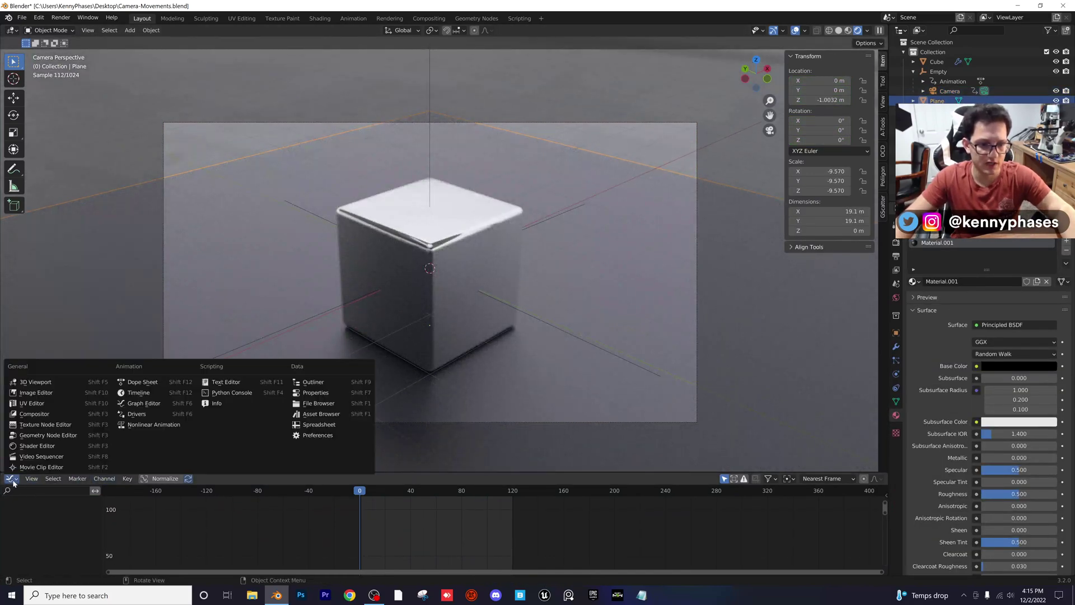
click(140, 382)
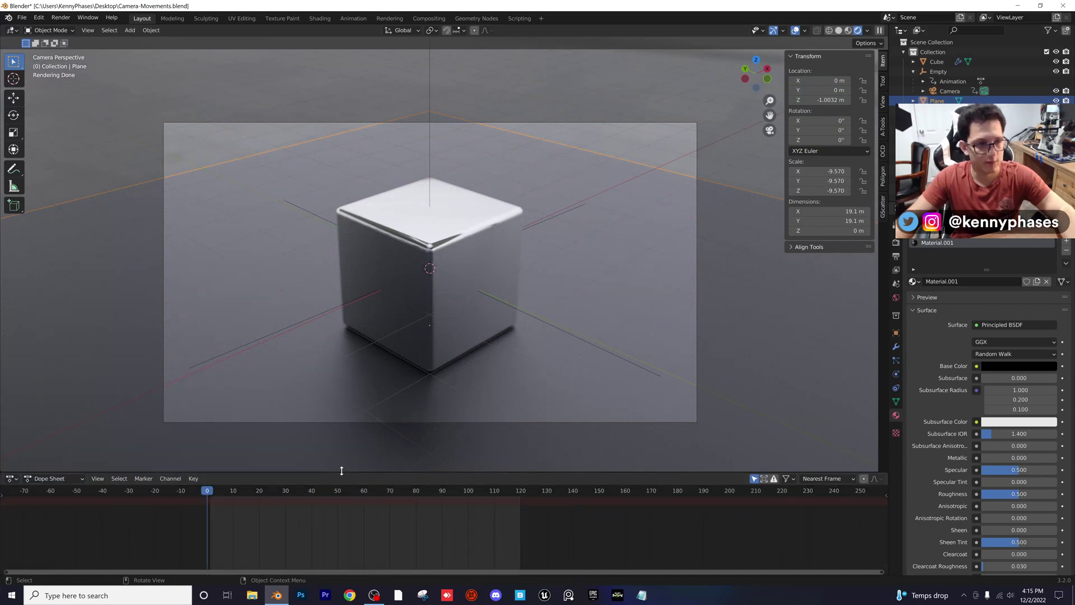
drag(340, 472, 339, 506)
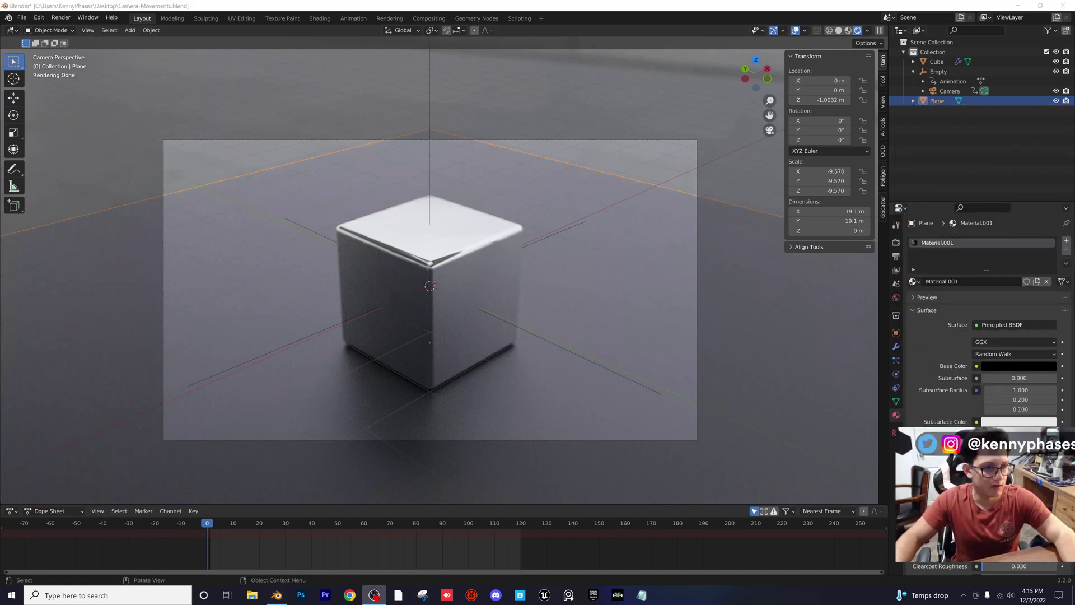
Add a second camera and move it outside the cube to about X -2.53 m, Y -2.24 m, Z 2.54 m
click(356, 89)
click(129, 32)
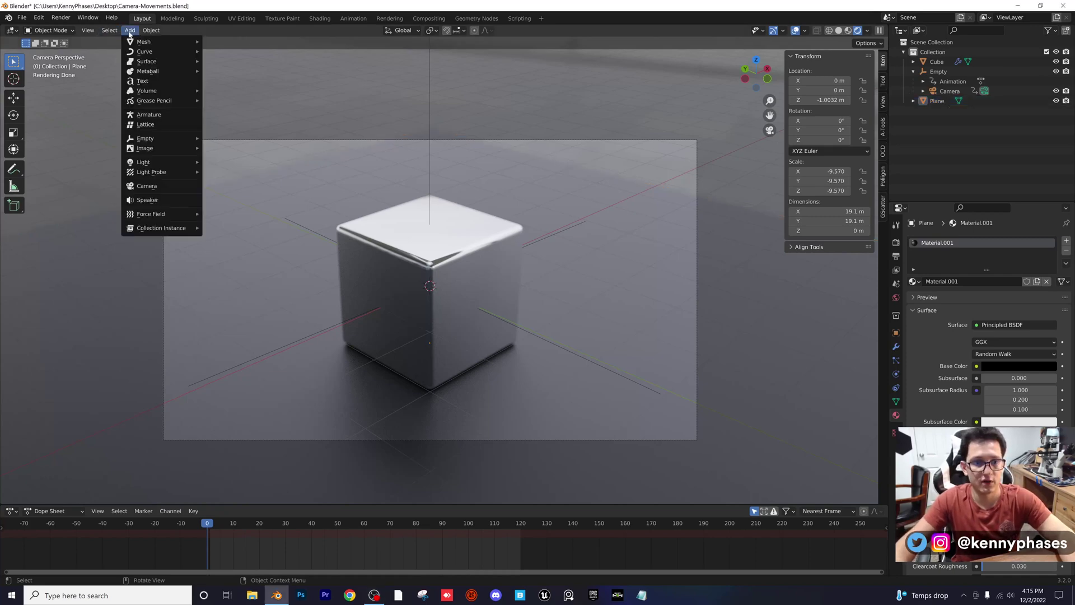
click(186, 190)
key(ctrl+KP_0)
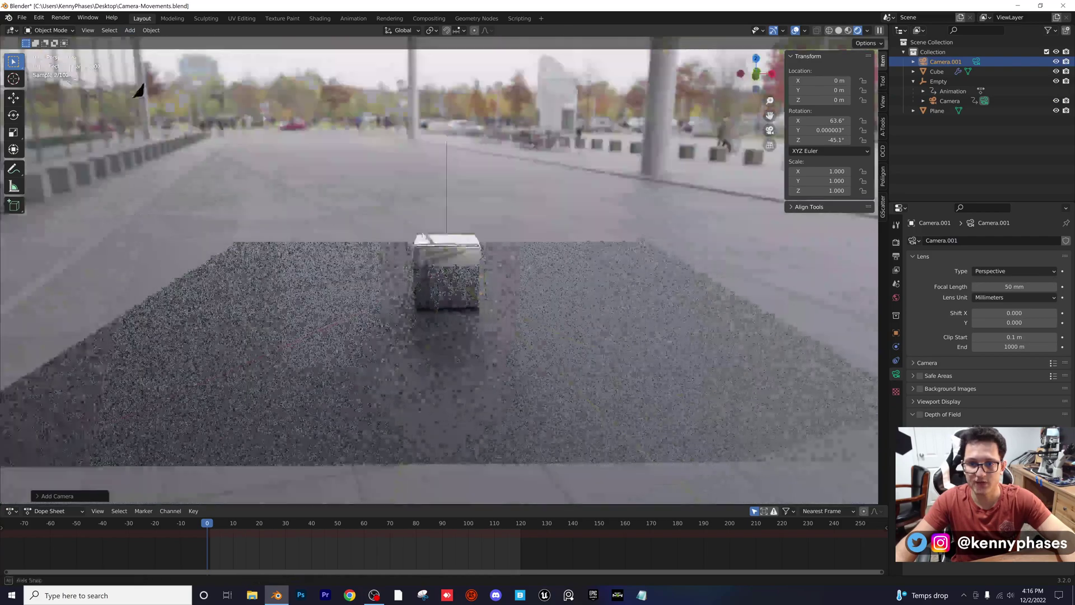
middle_drag(546, 291, 478, 283)
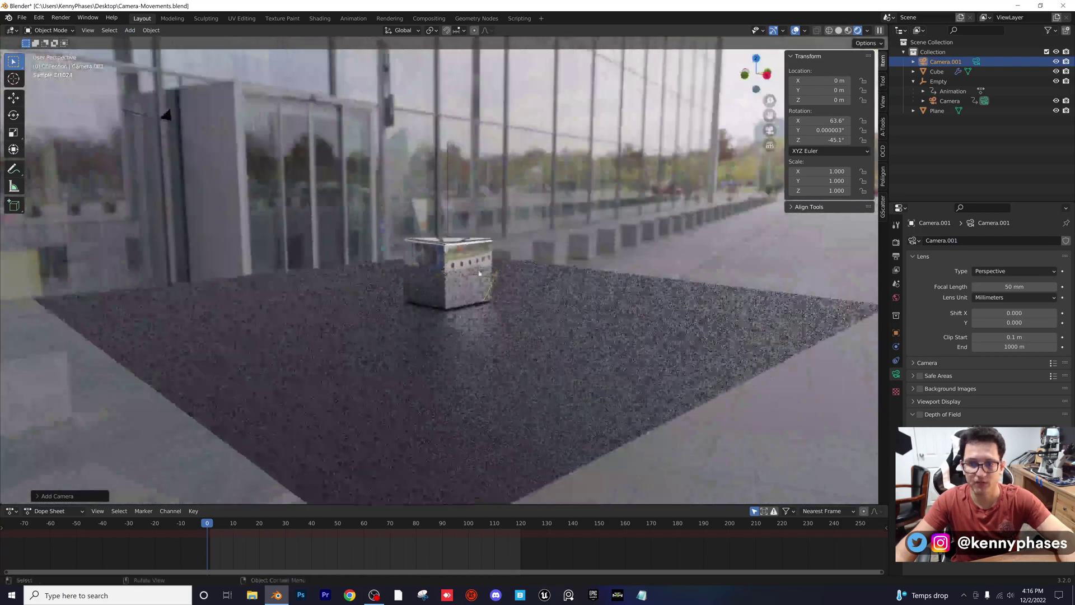
key(g)
click(393, 211)
middle_drag(370, 202, 416, 240)
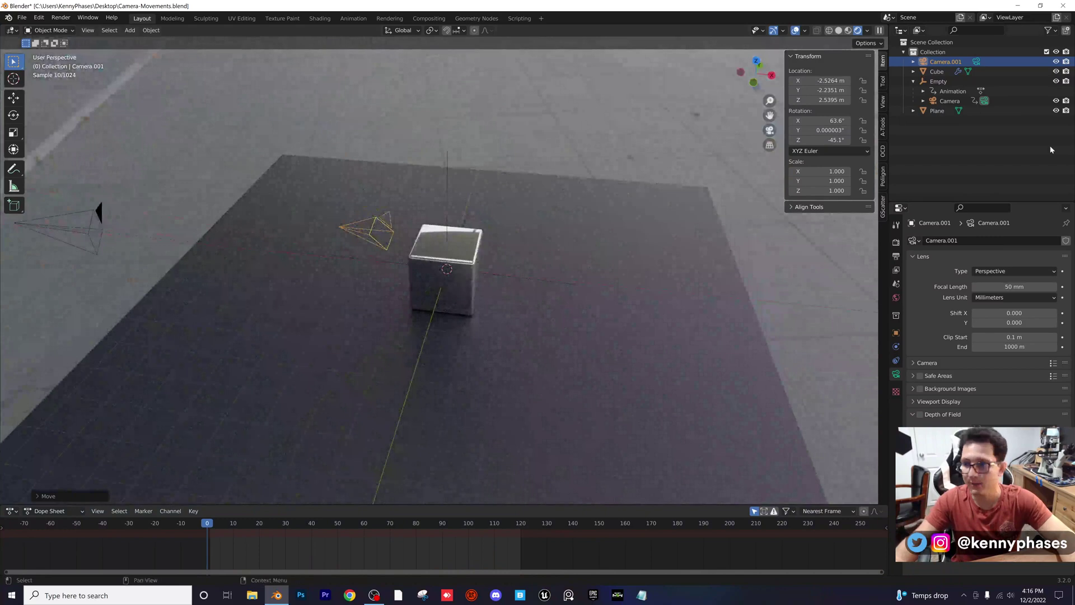
Make the new camera the active scene camera and, looking through it, move it to about X -3.05 m, Y -1.88 m, Z 2.29 m
click(976, 62)
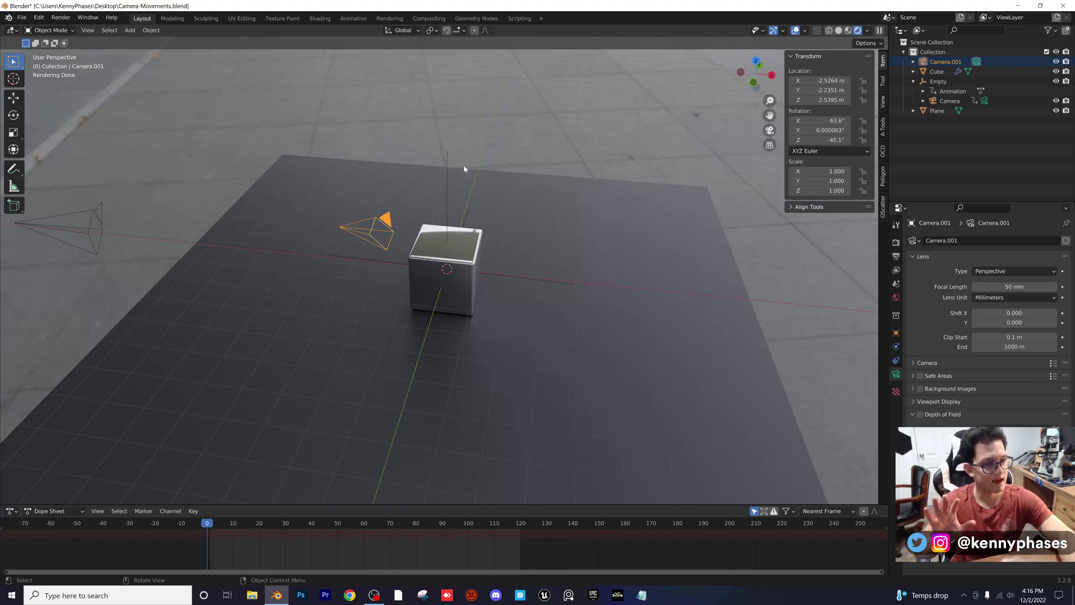
key(KP_0)
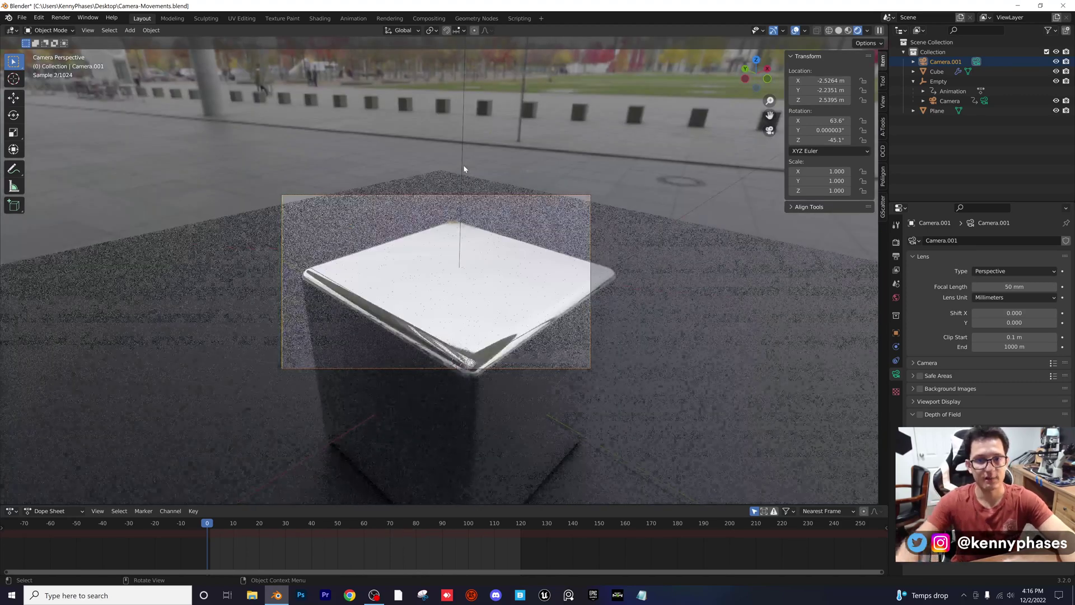
key(g)
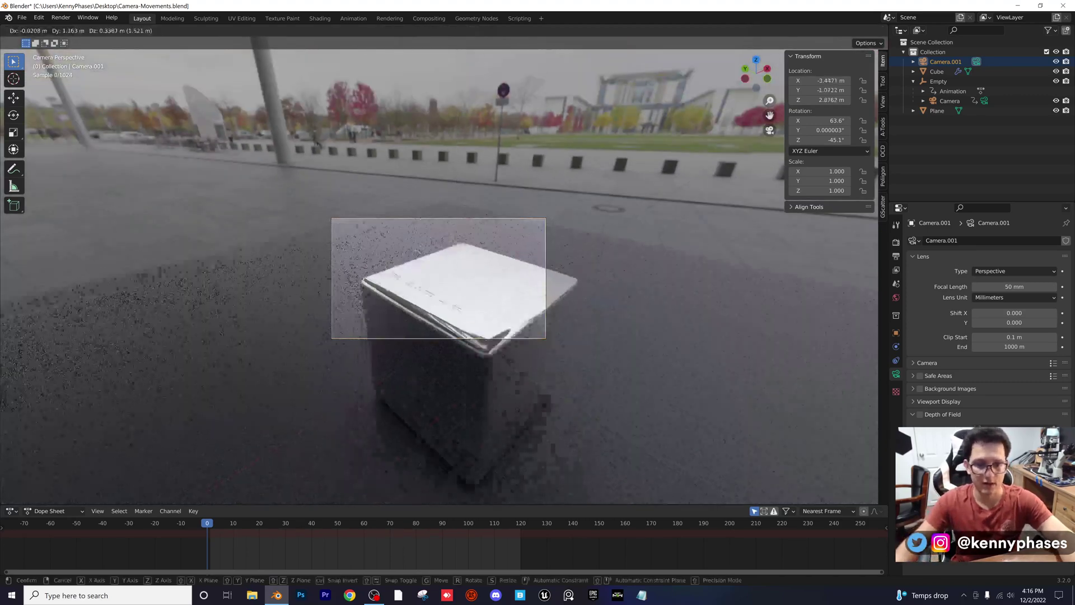
click(456, 273)
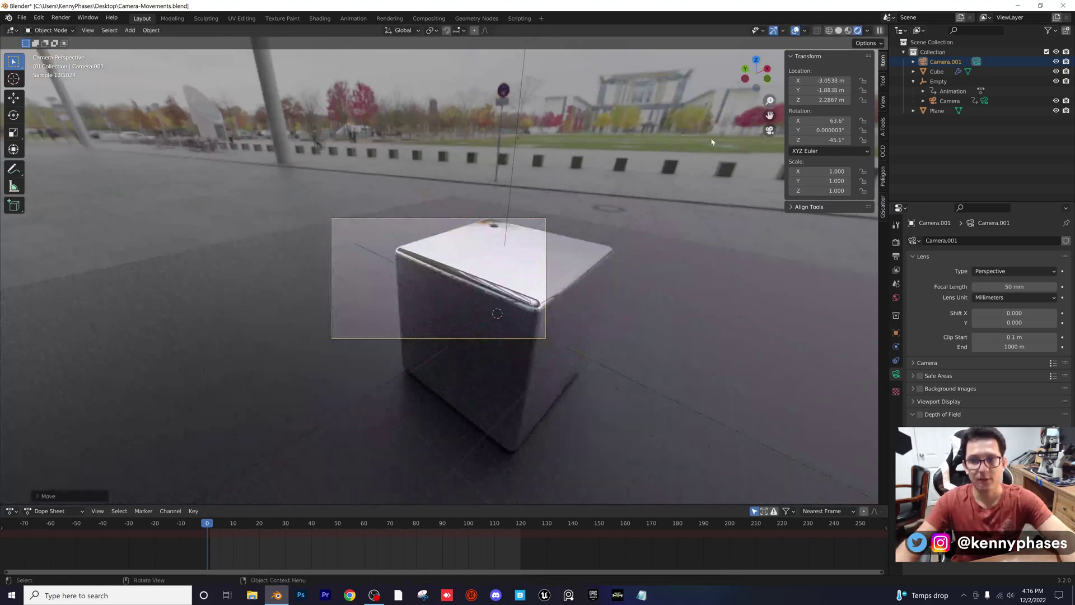
Set the new camera's rotation to 90° on both X and Z
click(819, 121)
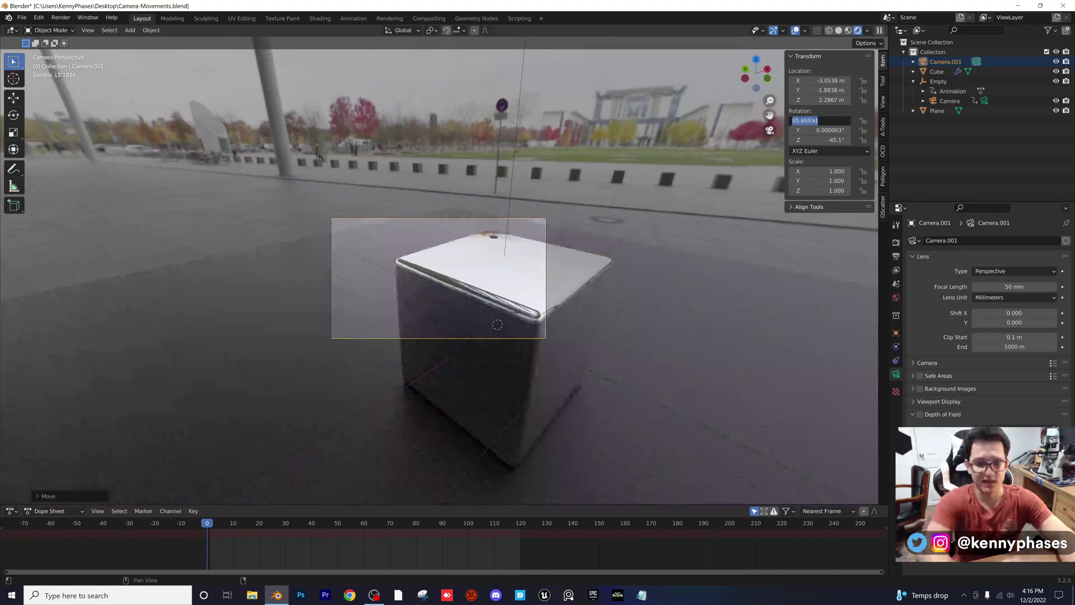
key(Return)
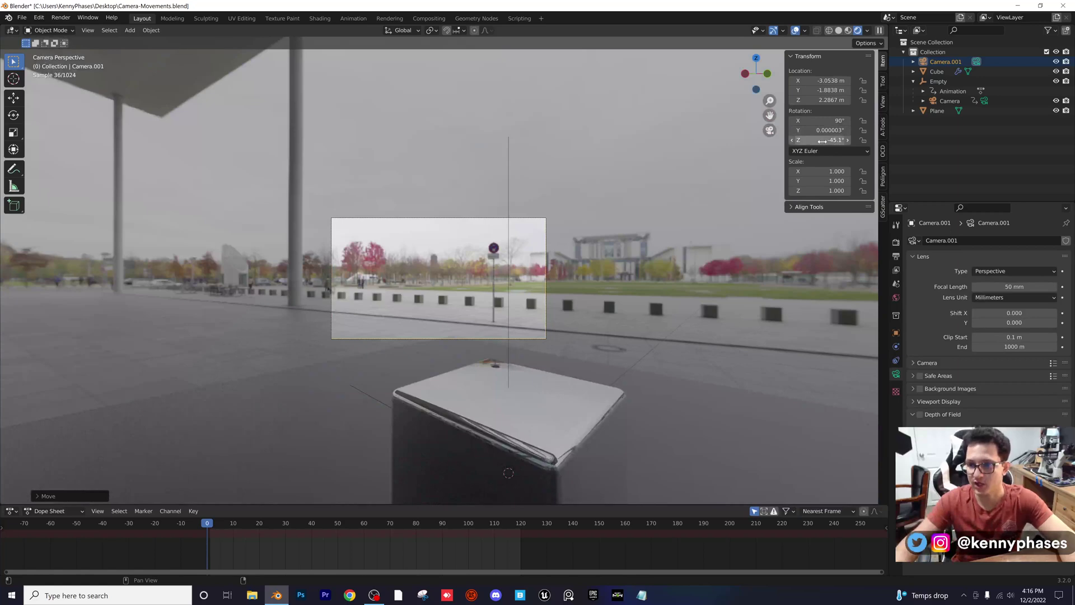
text(90)
key(Return)
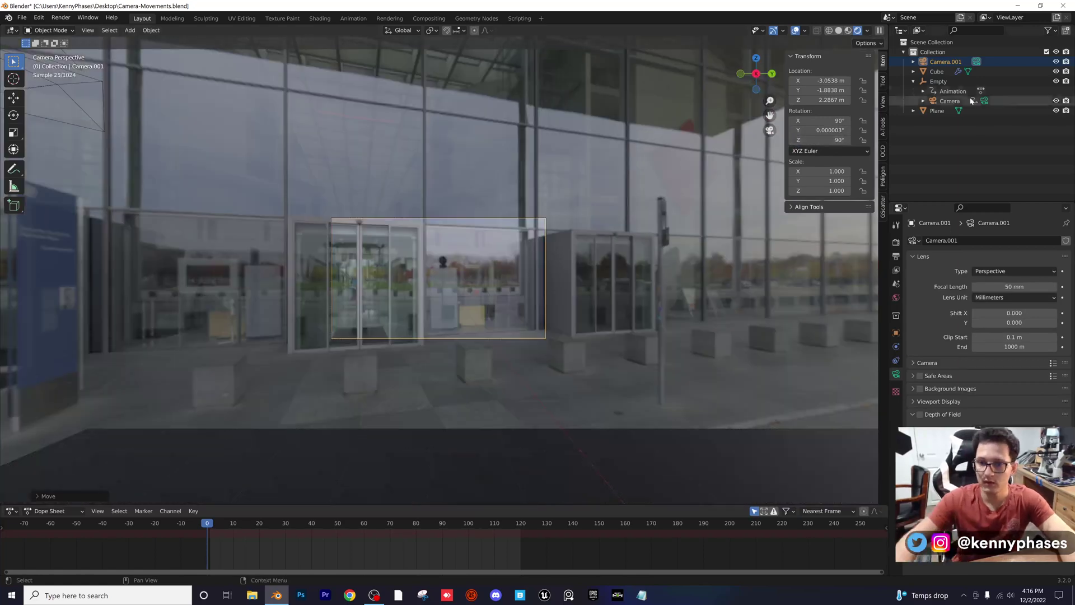
In top view, move the new camera to the other side of the cube, about X 2.92 m, Y 0.76 m
middle_drag(672, 224, 695, 129)
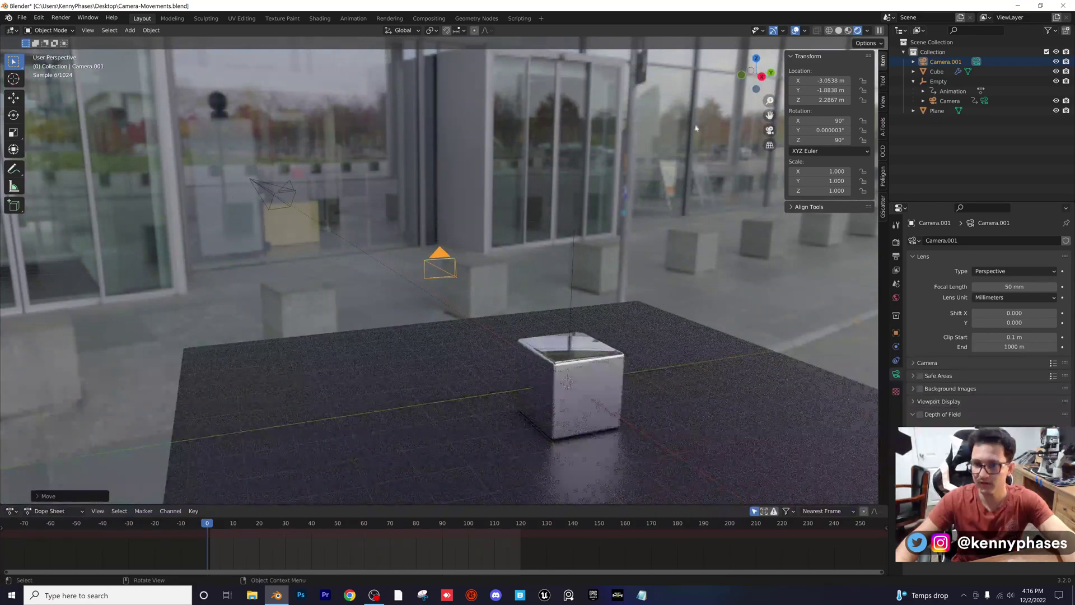
click(757, 60)
key(g)
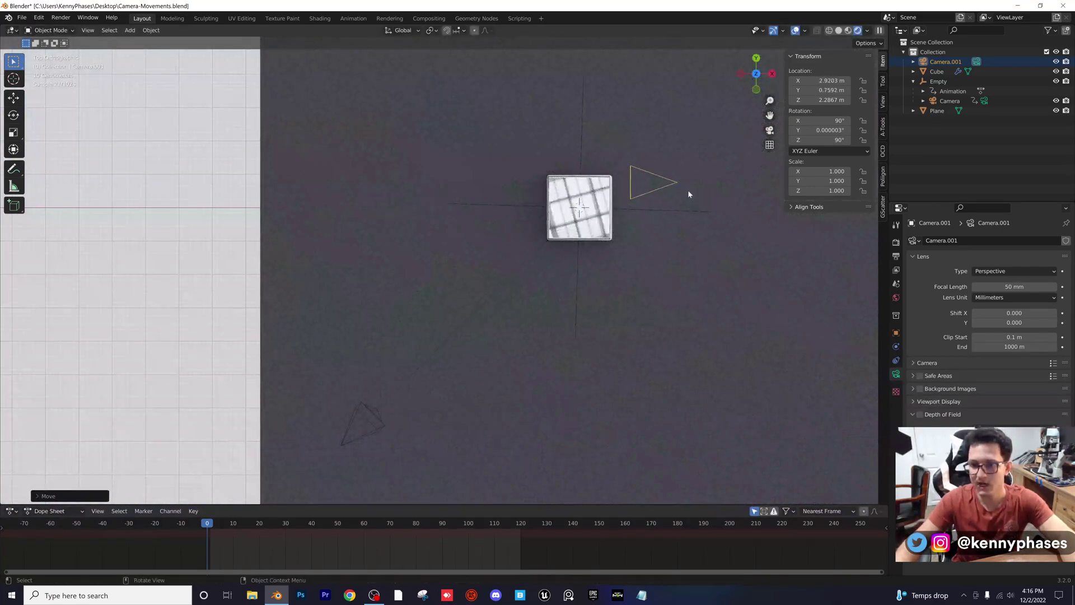
click(689, 194)
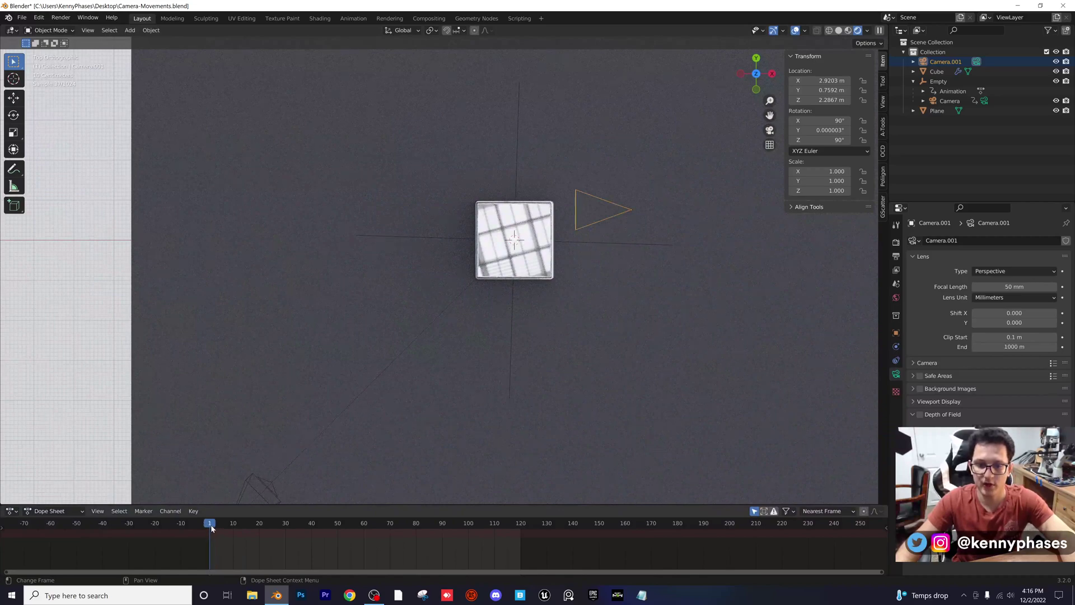
Look through the new camera and lower it to cube height, about Y 0.73 m, Z 0.75 m
middle_drag(403, 243, 443, 280)
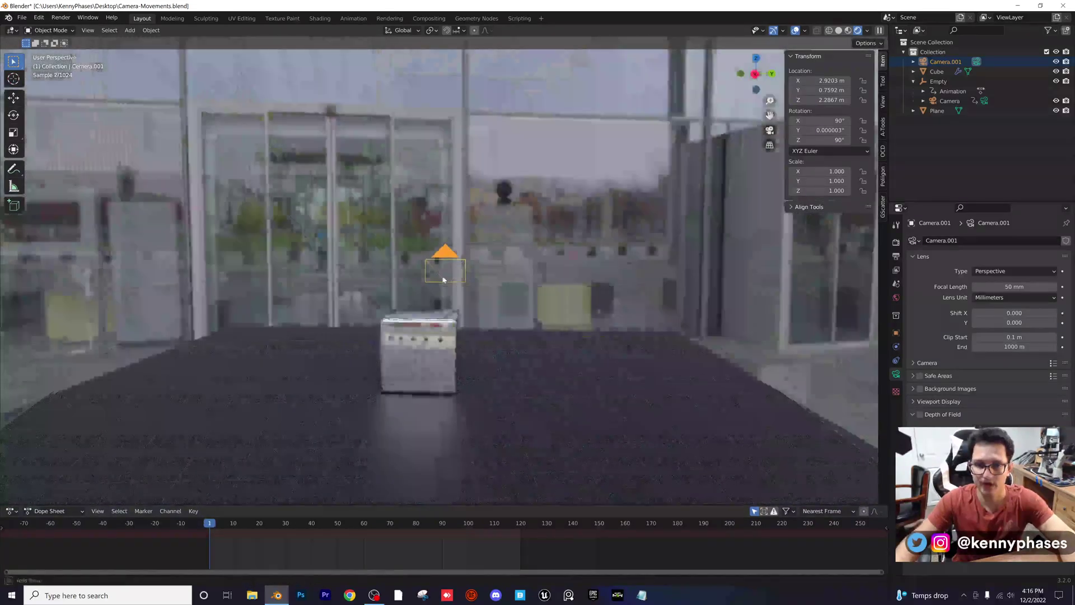
key(KP_0)
key(g)
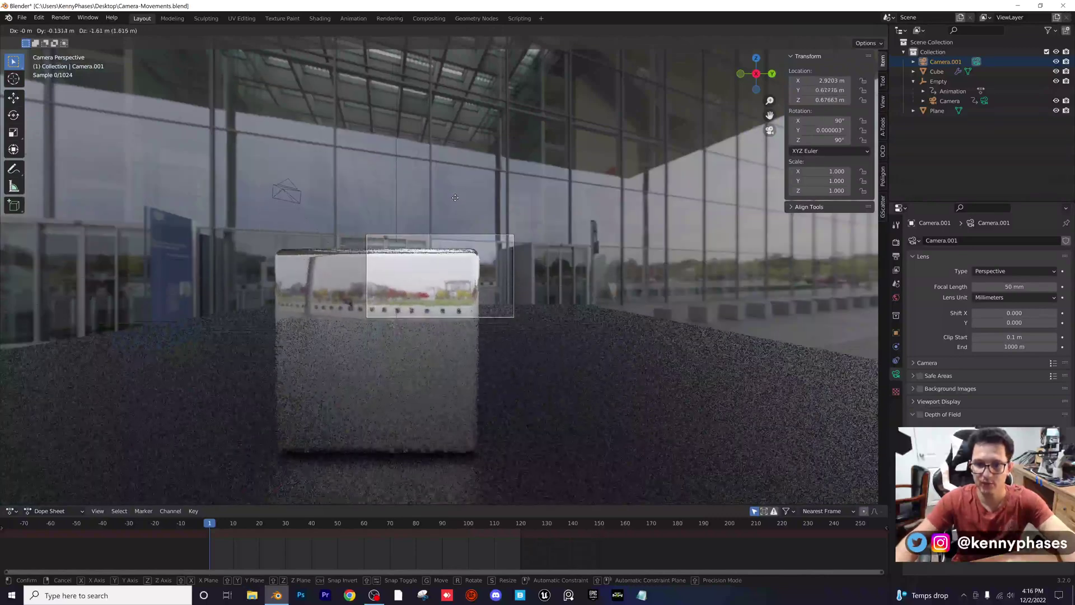
click(461, 202)
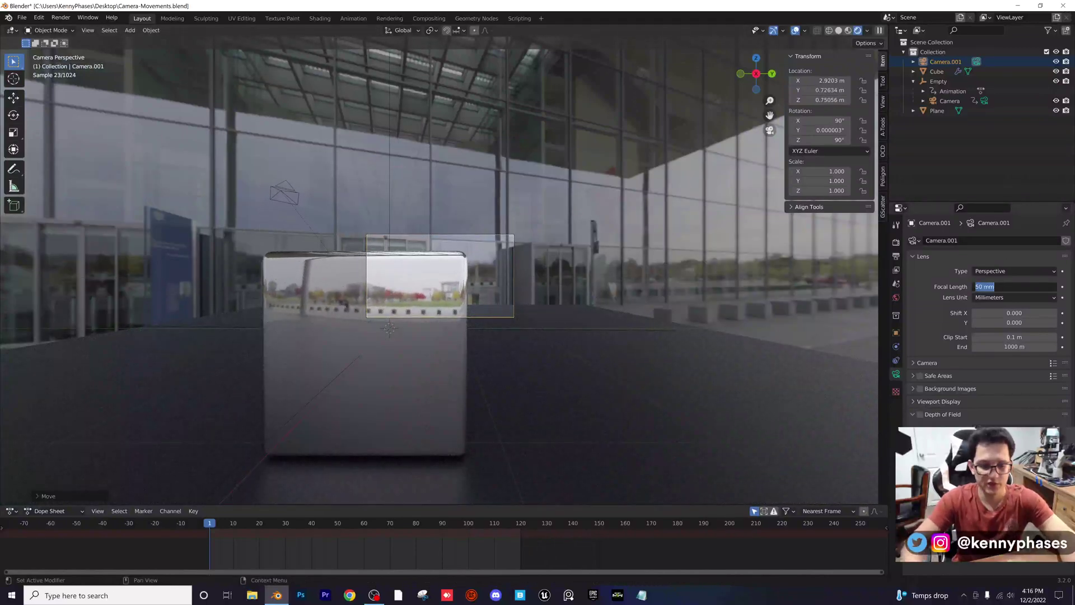
Set the new camera's focal length to 85 mm
text(856)
key(Return)
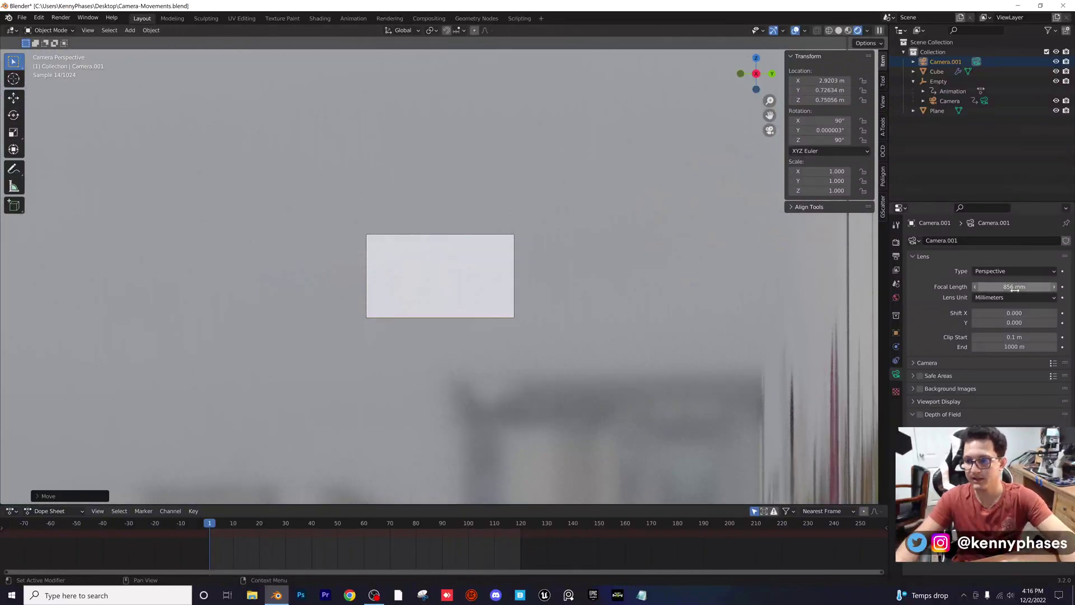
text(85)
key(Return)
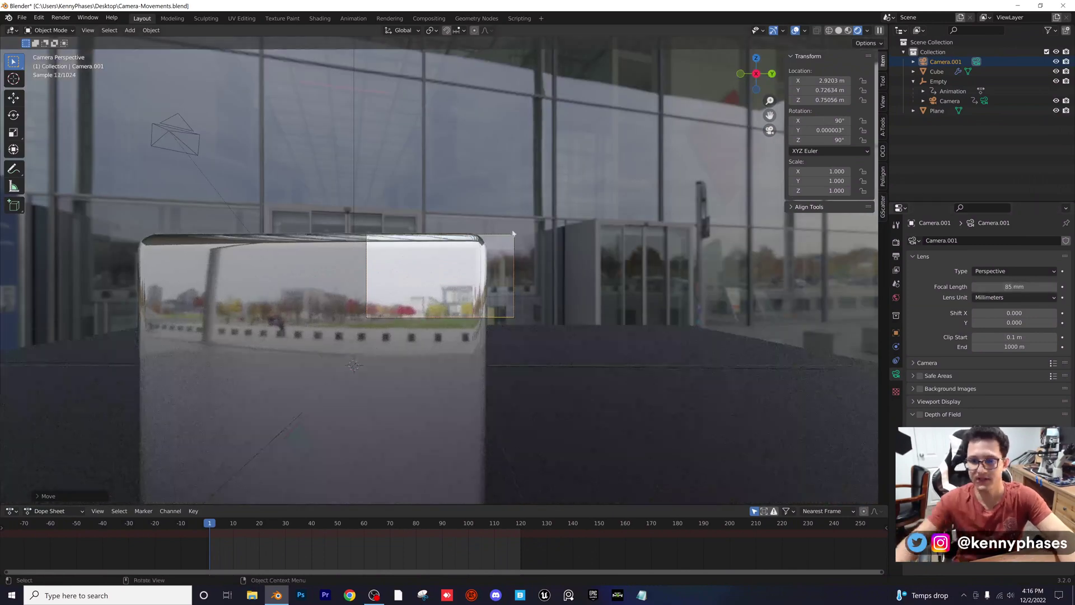
Pull the new camera back to about X 5.15 m and shift it sideways to about Y 1.26 m
drag(813, 81, 870, 81)
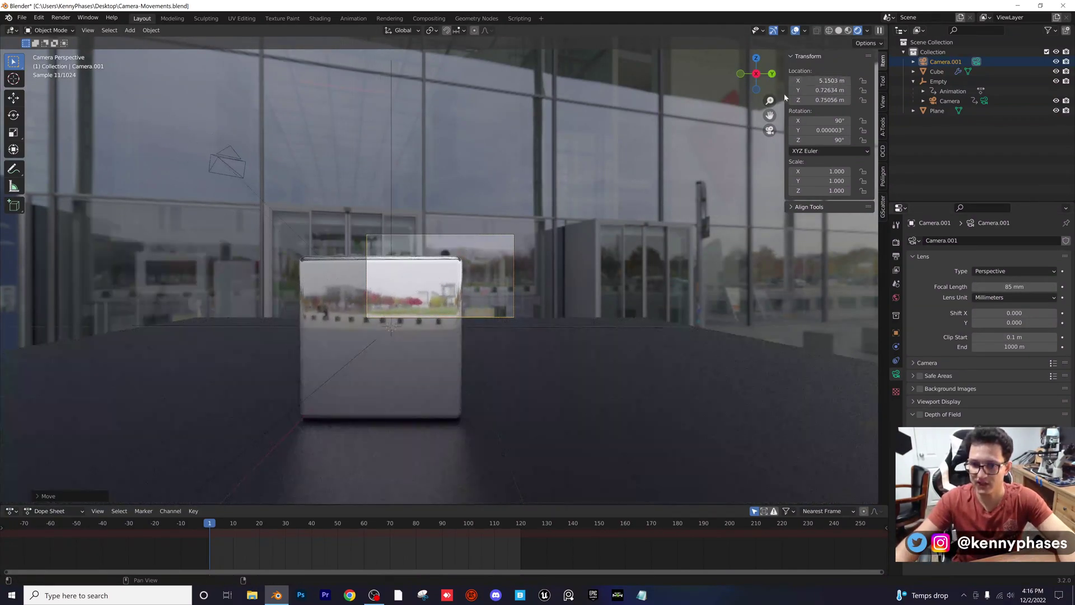
key(g)
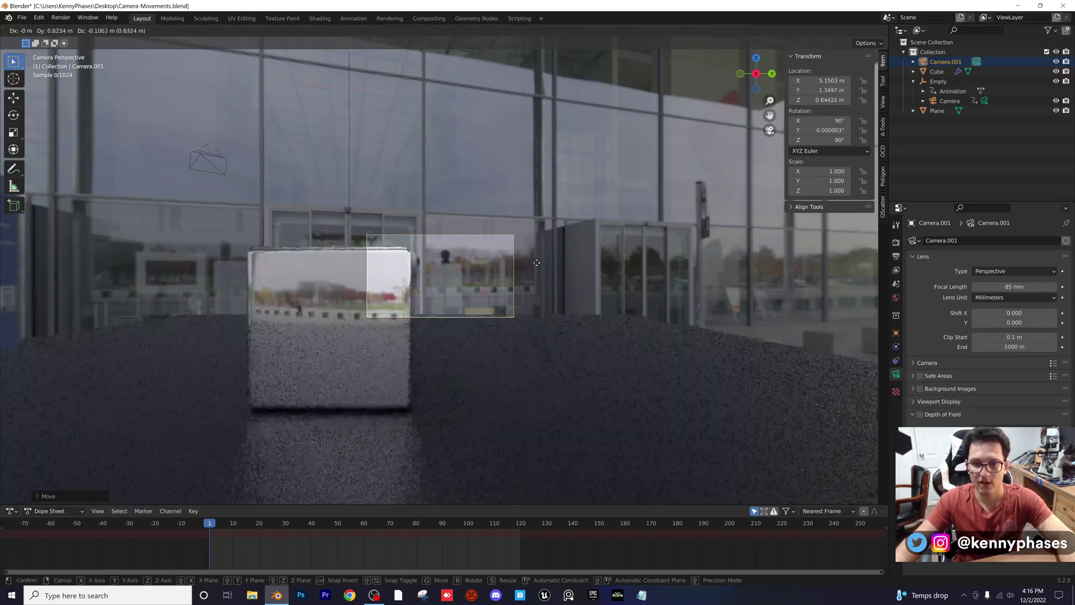
click(533, 260)
Set the new camera's Z rotation to 100° and reposition it to about X 5.05 m, Y 1.82 m, Z 0.69 m
mouse_move(818, 140)
mouse_down()
mouse_move(828, 141)
mouse_move(817, 141)
mouse_up()
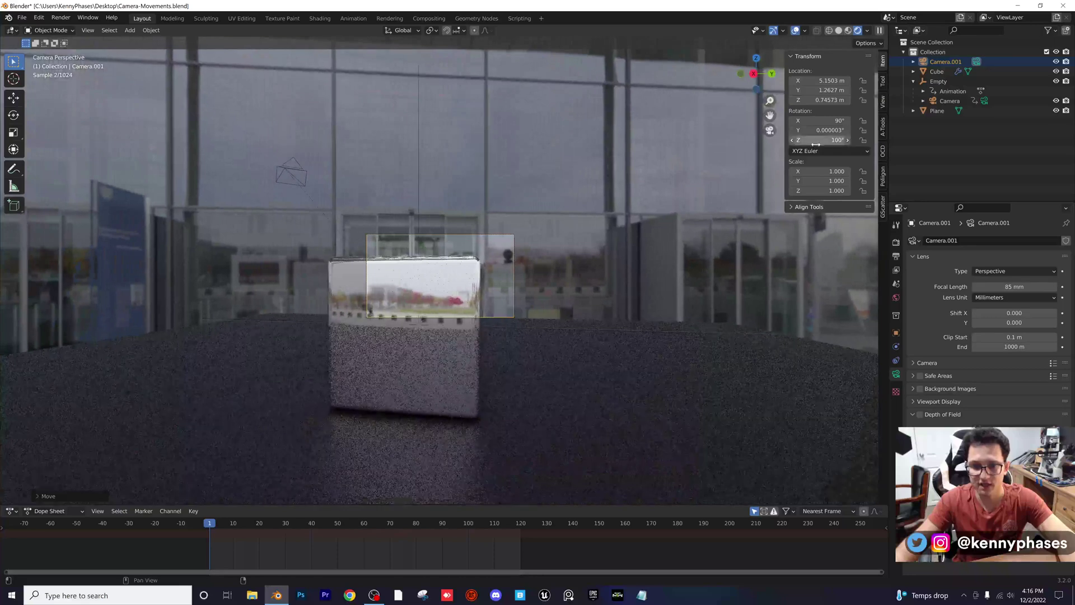
key(g)
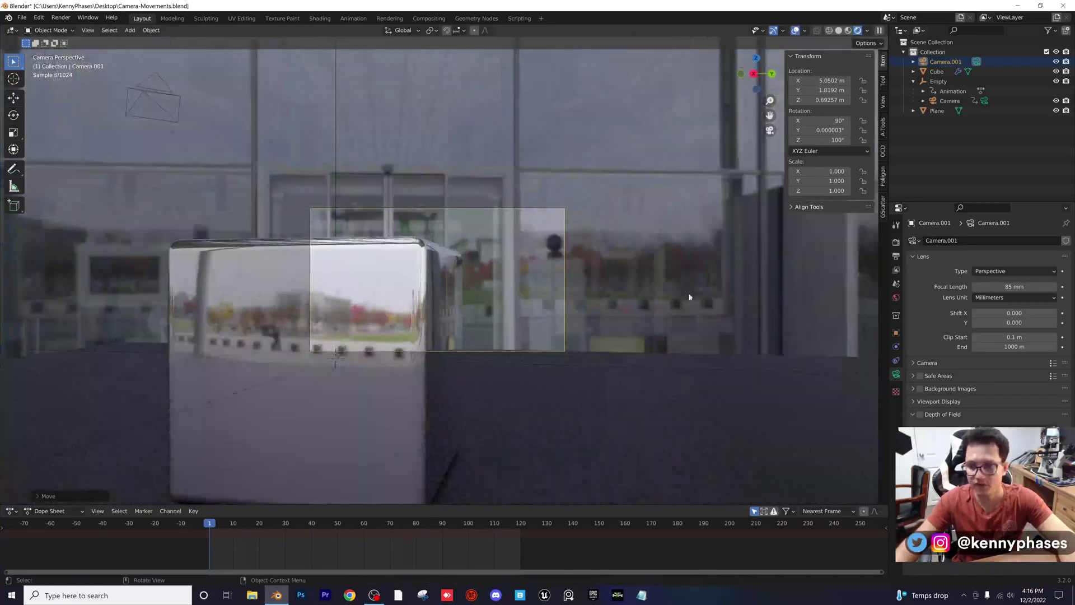
click(614, 281)
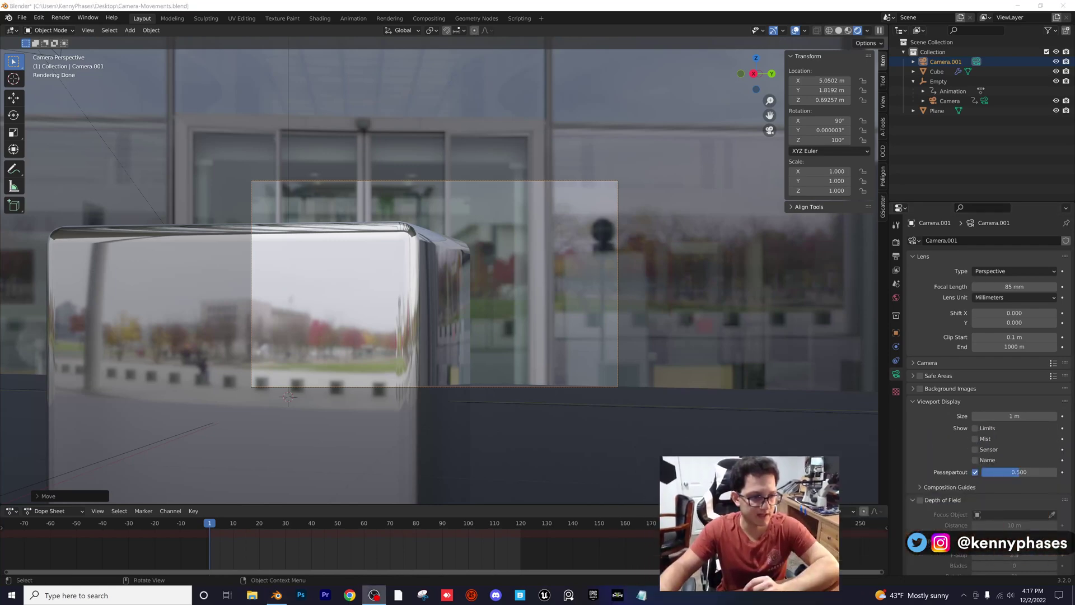
Raise the new camera's passepartout to full opacity and select that camera again
drag(1011, 472, 1058, 472)
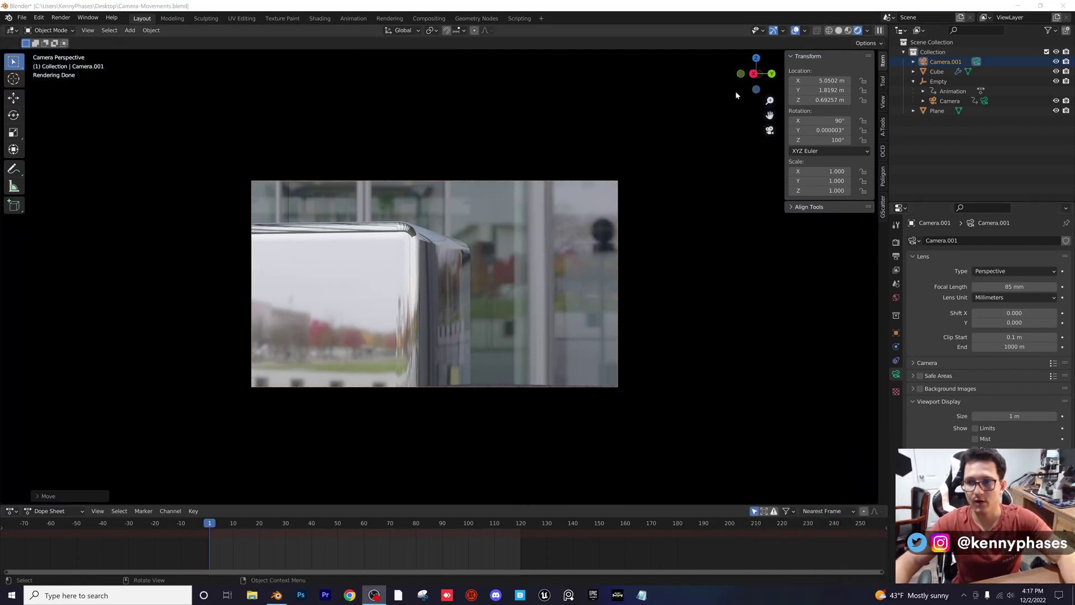
click(945, 61)
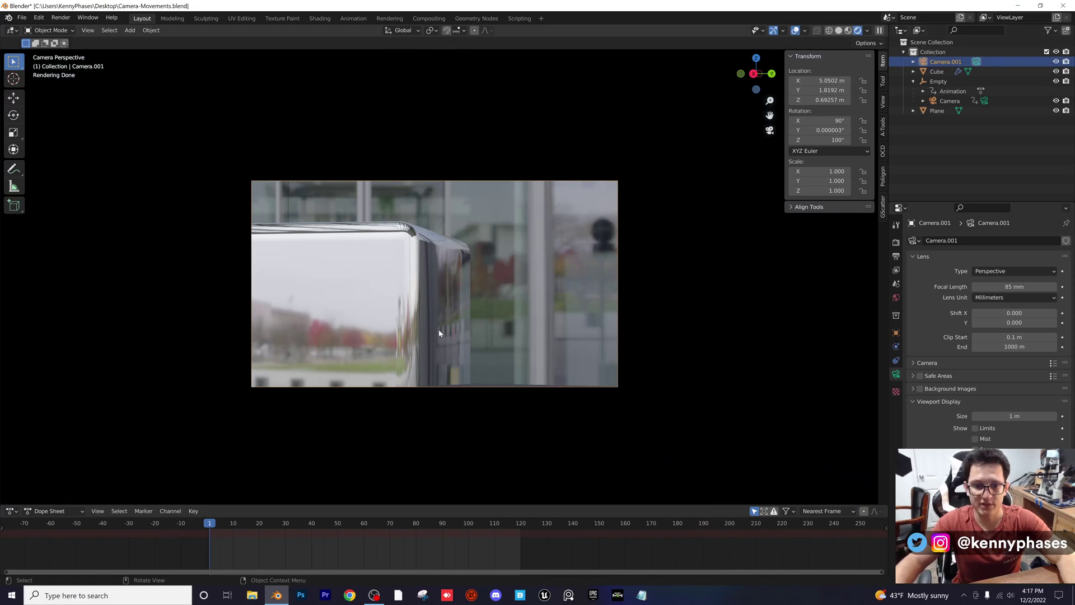
Keyframe the close-up camera's location and rotation at frame 1
key(i)
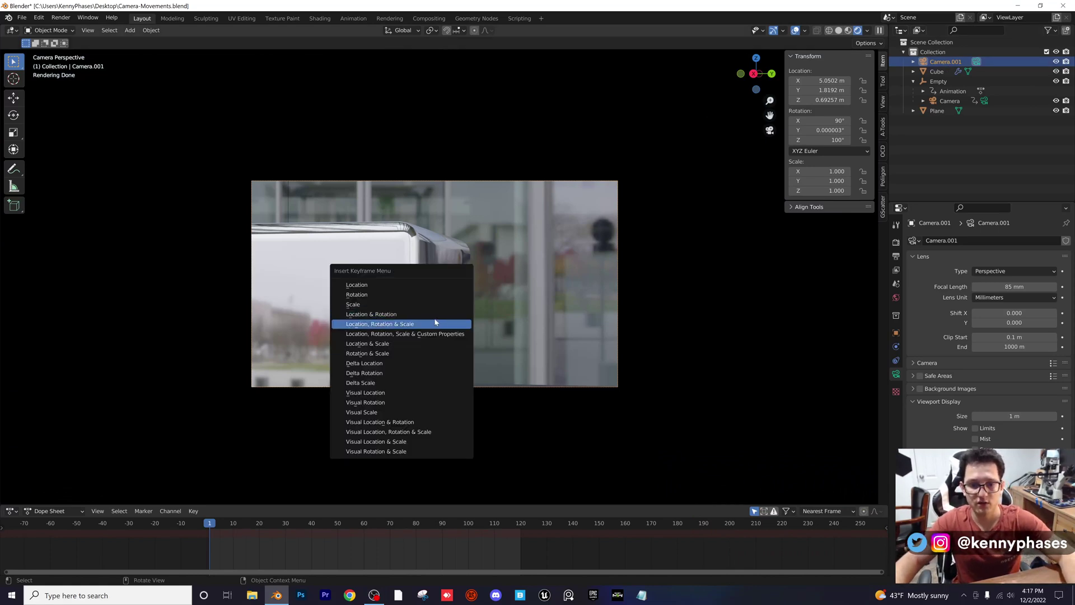
click(435, 324)
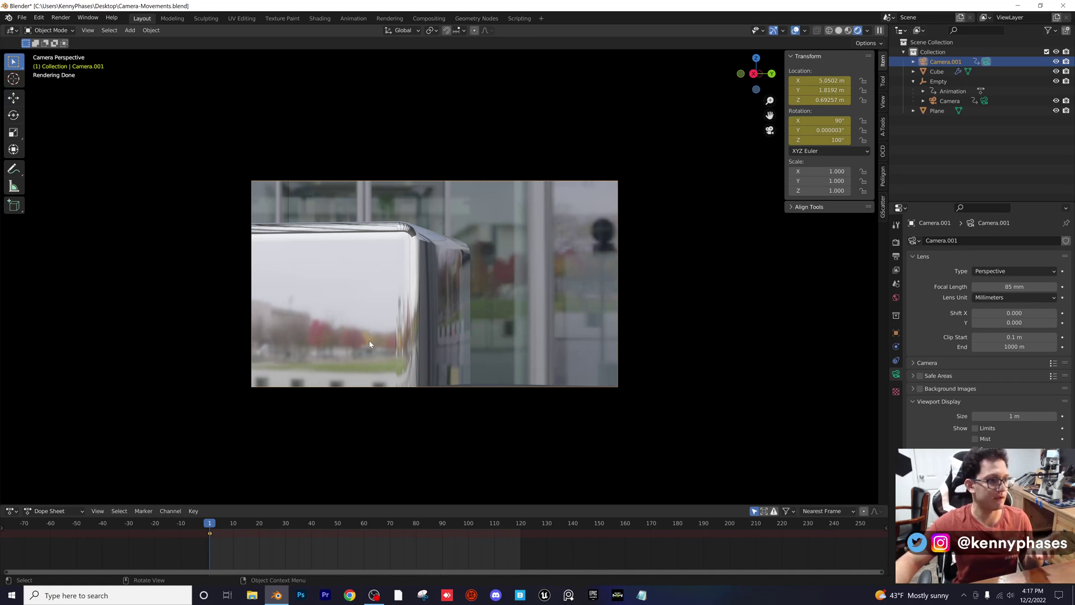
scroll(386, 342, up, 3)
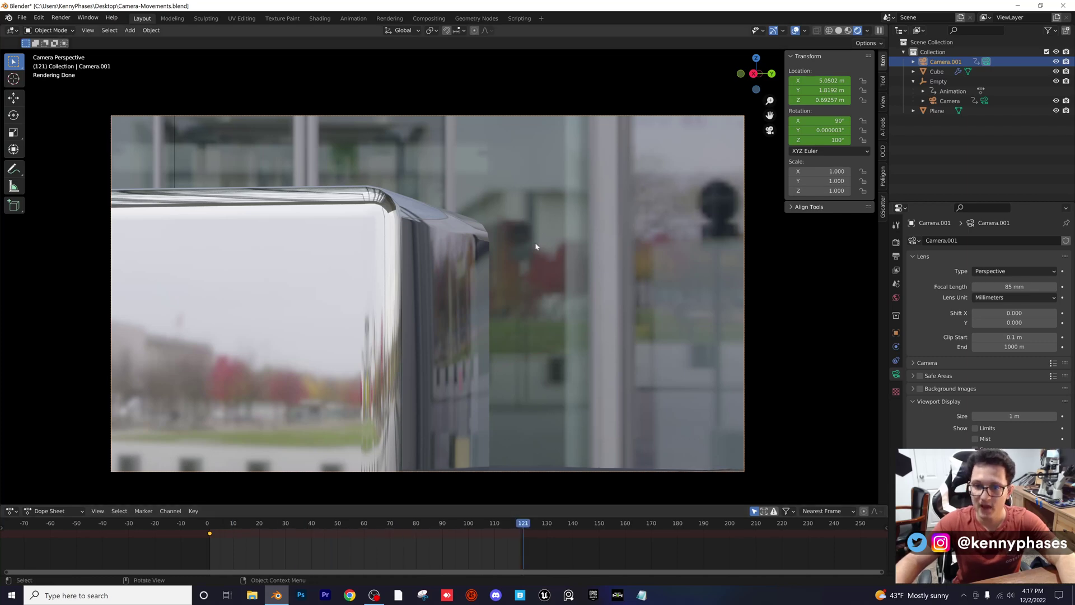
Lower the close-up camera to about Z -0.85 m at frame 120, keyframe its location and rotation, and play the animation
mouse_move(821, 100)
mouse_down()
mouse_move(756, 100)
mouse_move(815, 101)
mouse_up()
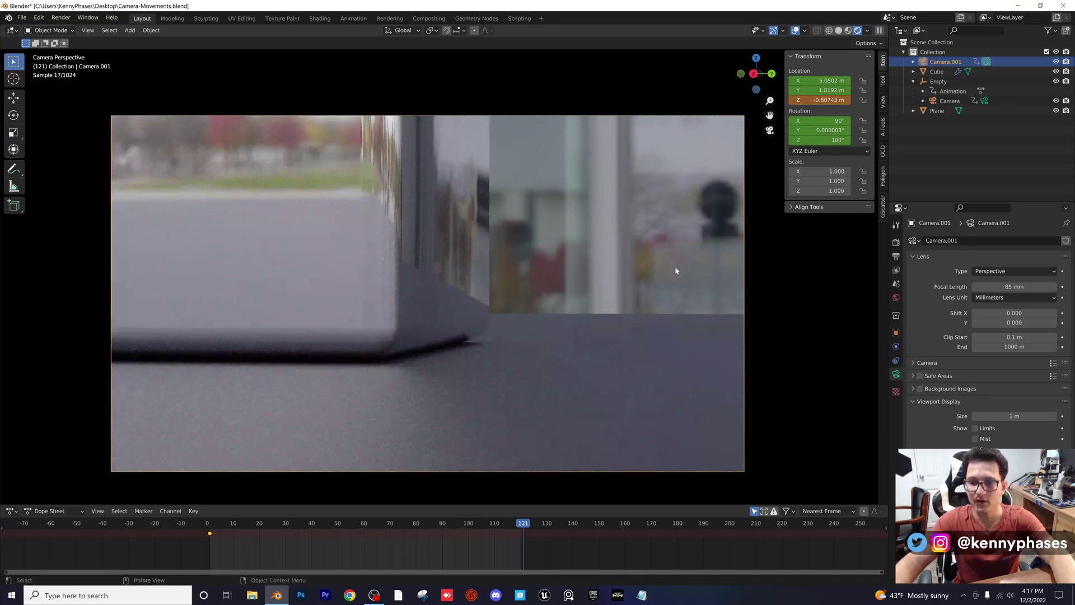
click(521, 524)
drag(817, 102, 732, 102)
key(i)
click(516, 308)
key(space)
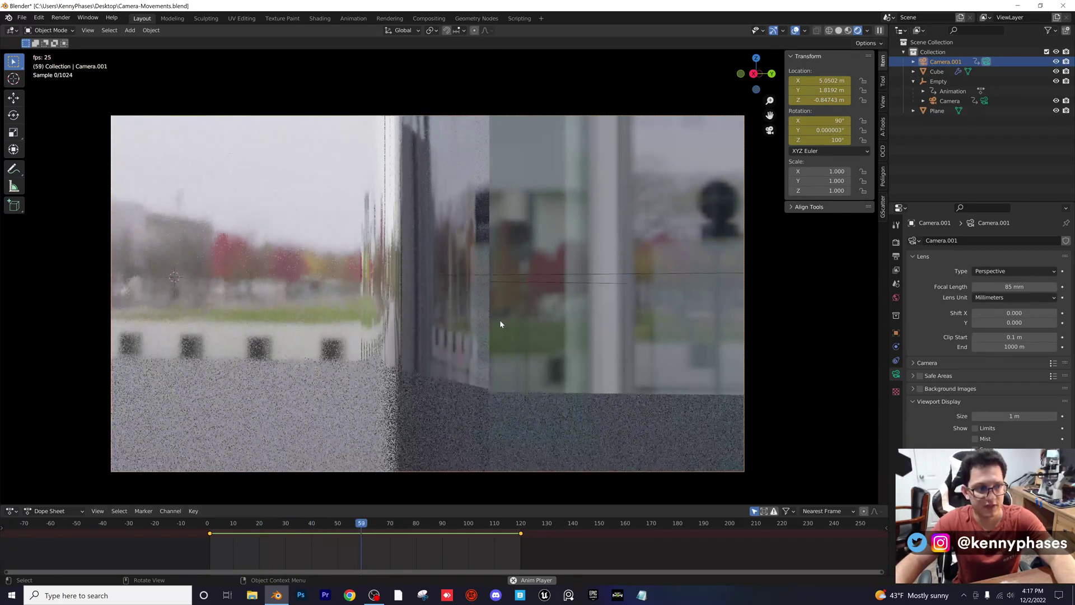
key(space)
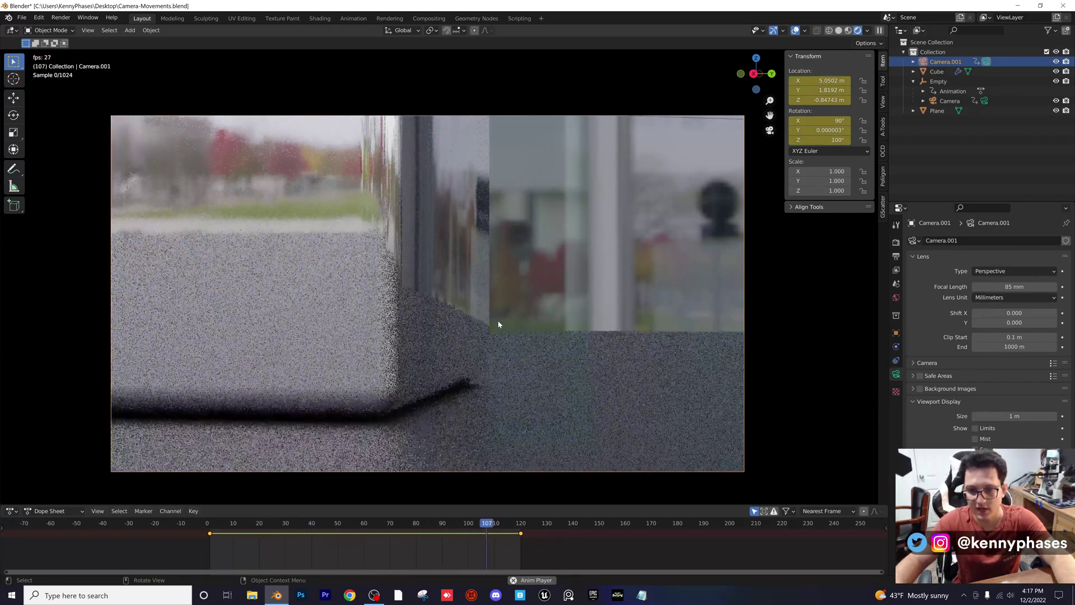
At frame 120, set the camera's Z rotation to 108° and reposition it to about X 4.87 m, Y 2.35 m, Z -0.83 m, keyframed
click(265, 532)
drag(266, 533, 520, 526)
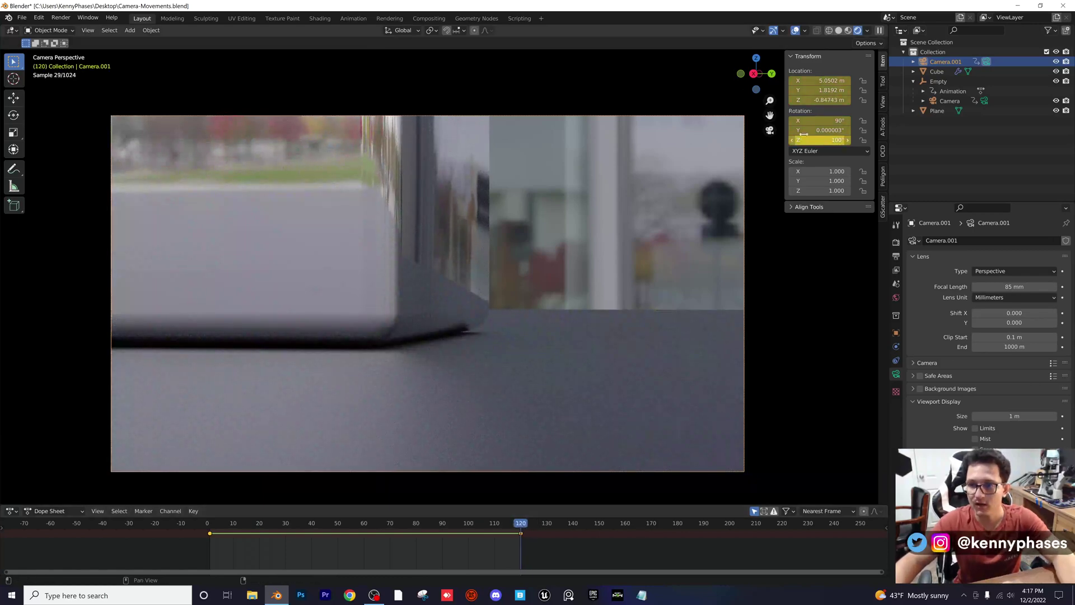
drag(823, 140, 850, 140)
key(g)
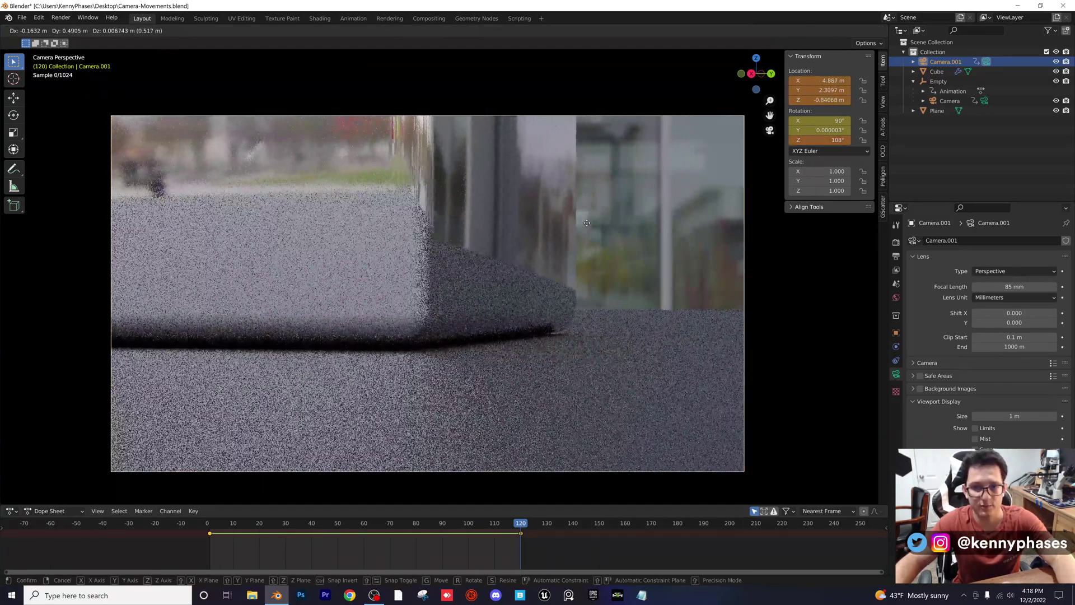
click(618, 254)
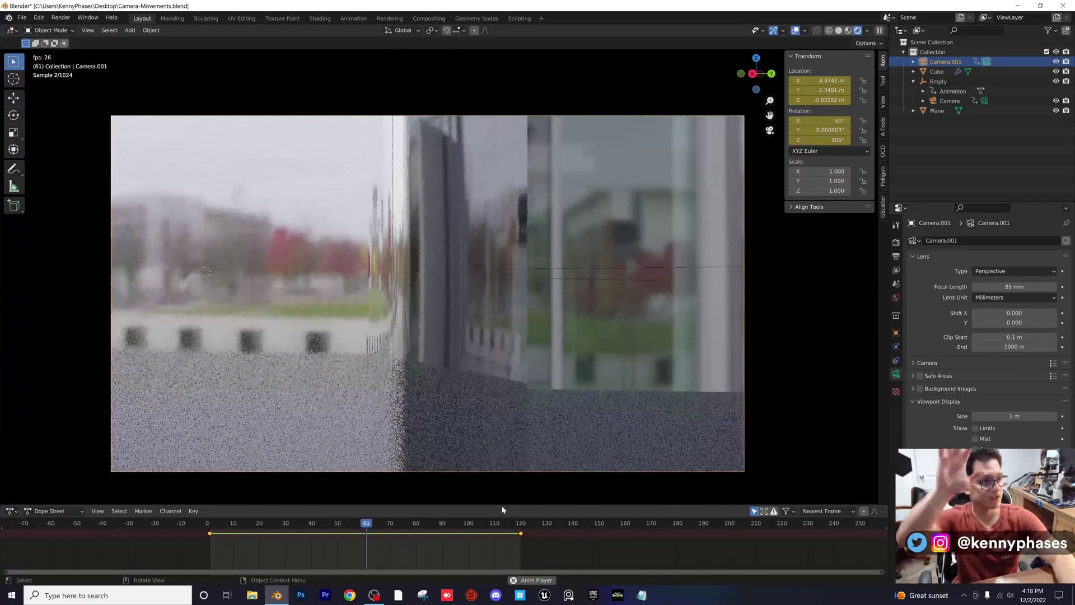
key(space)
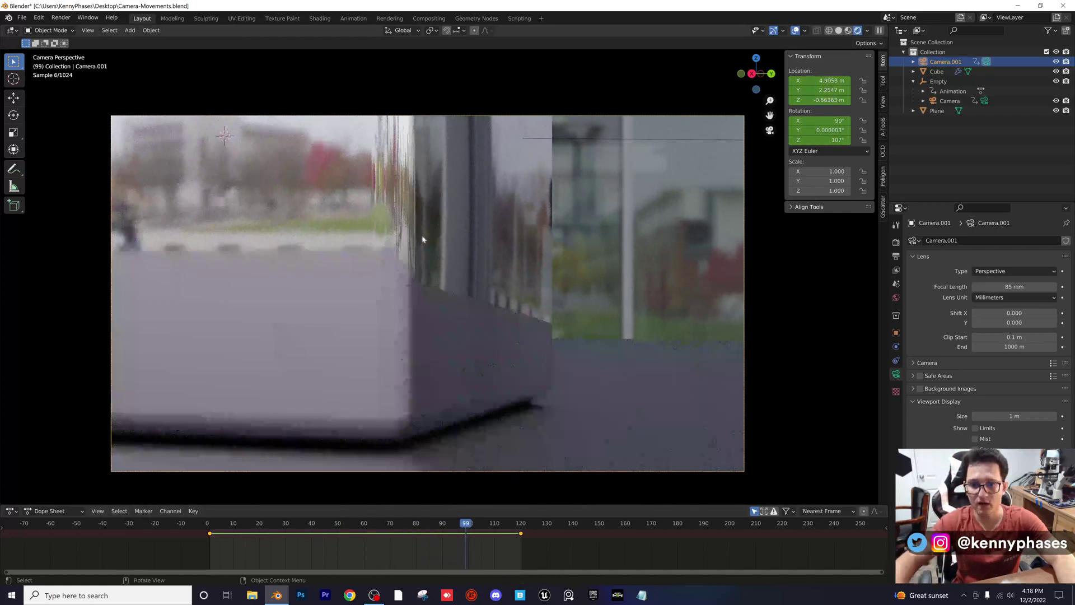
Change the cube material's base color to pink, about hue 0.905, saturation 0.772 and value 0.8
click(422, 235)
click(897, 415)
click(1018, 365)
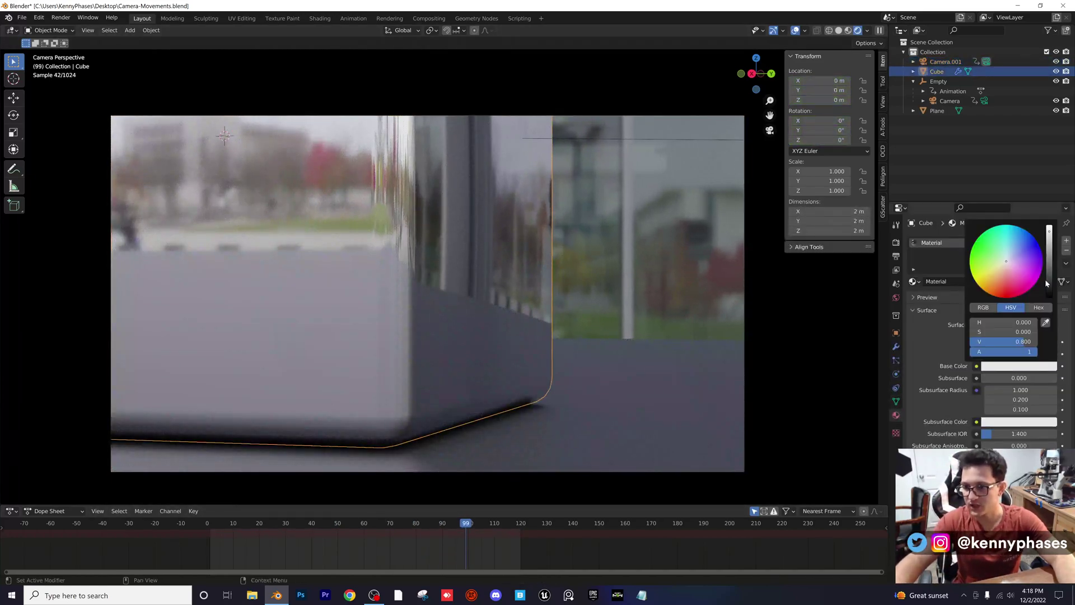
mouse_move(1006, 261)
mouse_down()
mouse_move(992, 253)
mouse_move(998, 246)
mouse_move(1018, 274)
mouse_up()
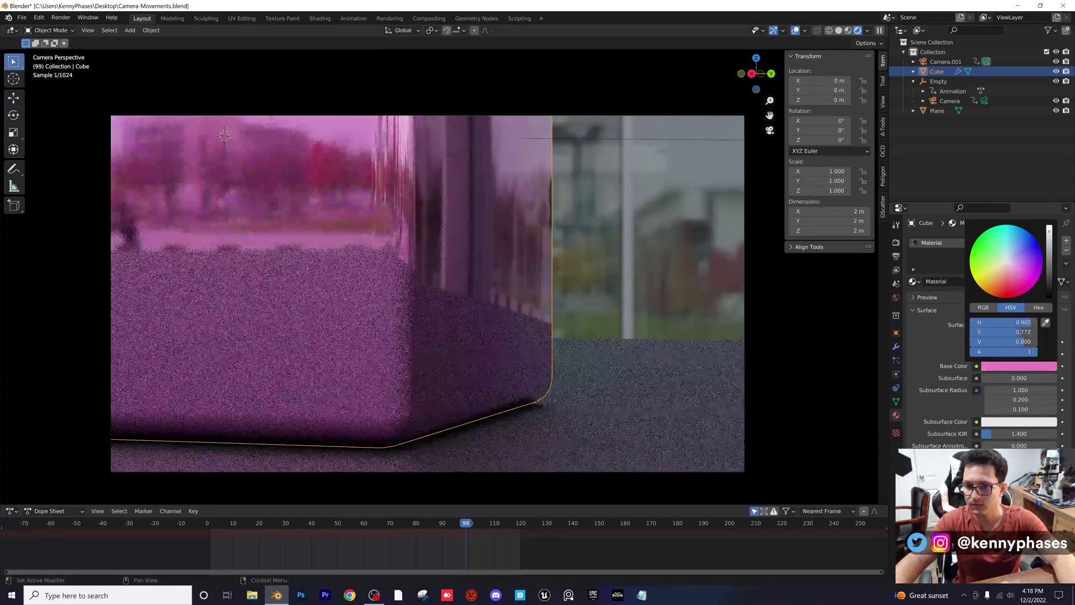
Play the close-up animation from the start to review the camera move on the pink cube
drag(432, 535, 210, 538)
key(space)
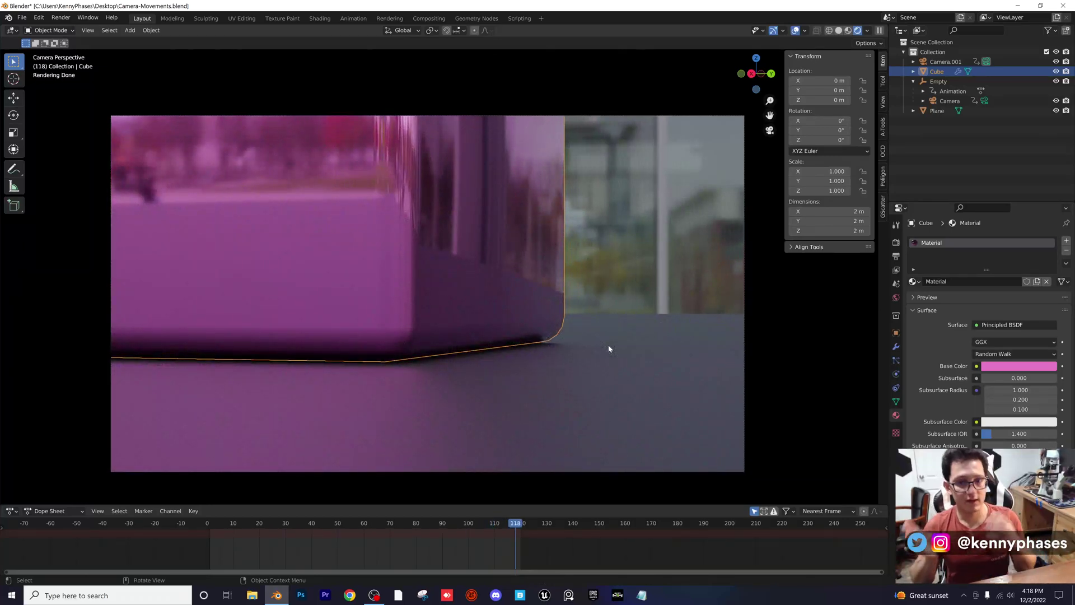
drag(507, 527, 212, 532)
key(space)
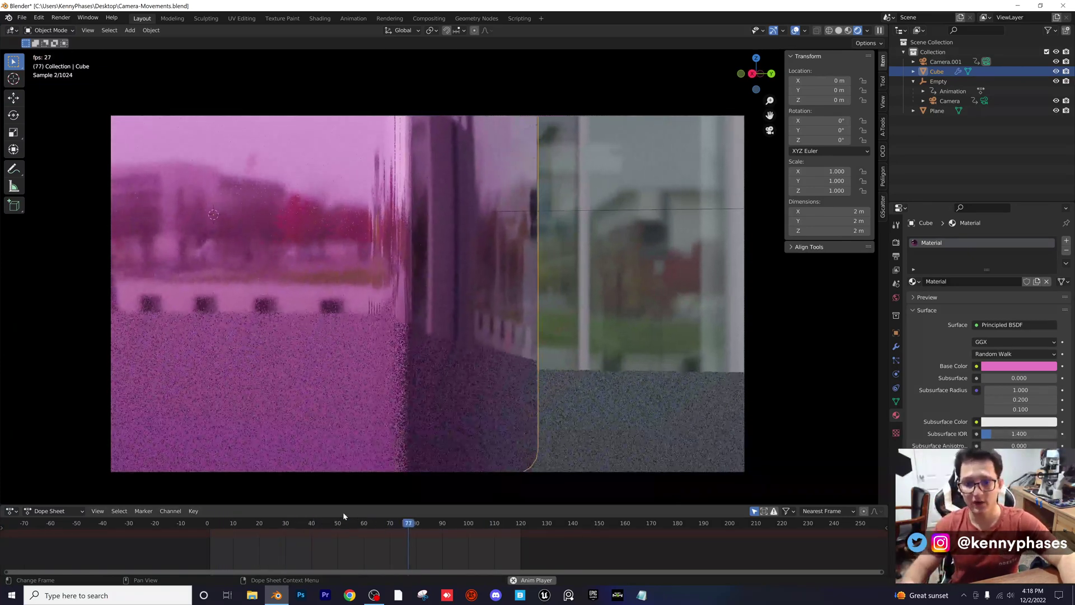
key(space)
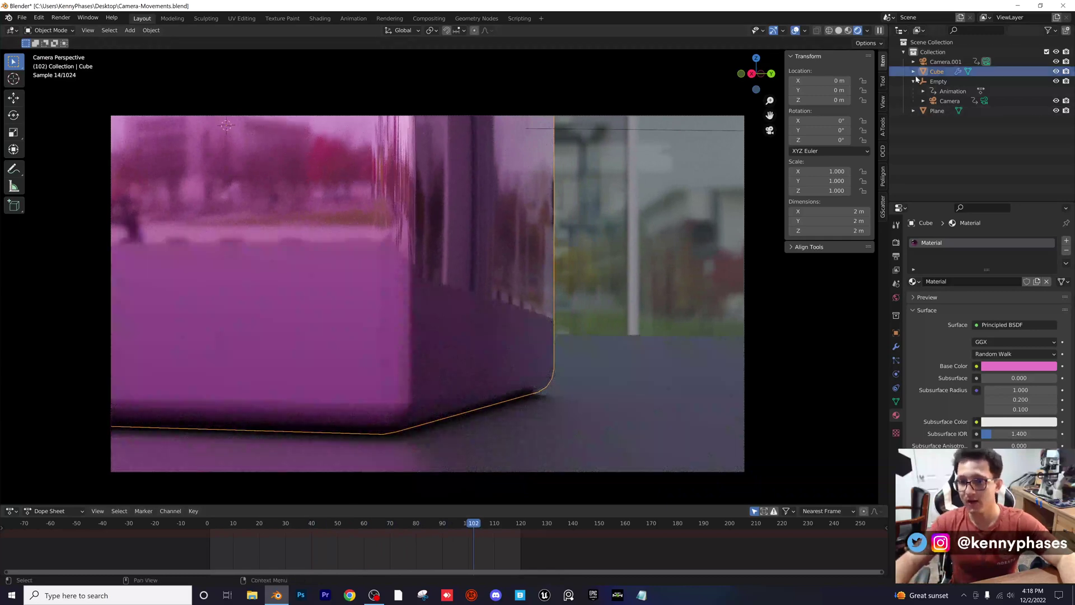
Select the close-up camera and set its keyframes' interpolation mode to Bezier
click(942, 62)
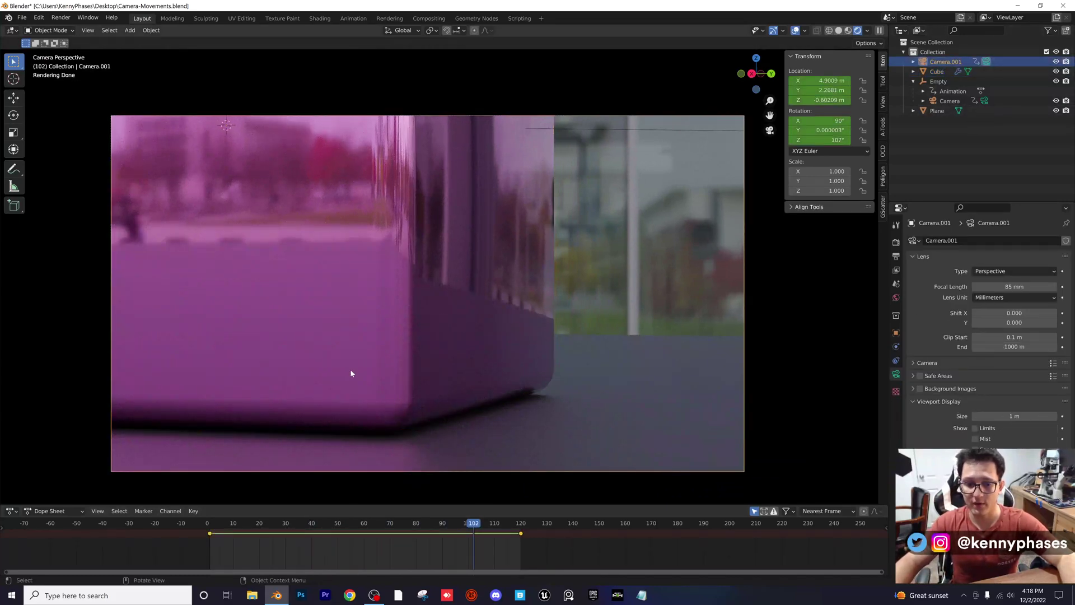
click(11, 511)
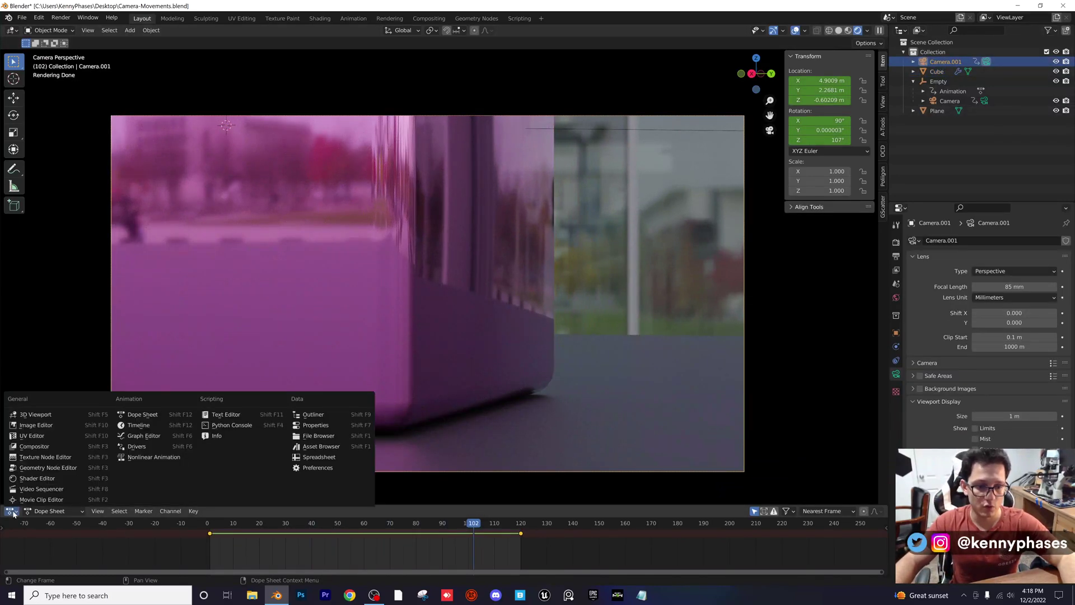
click(10, 512)
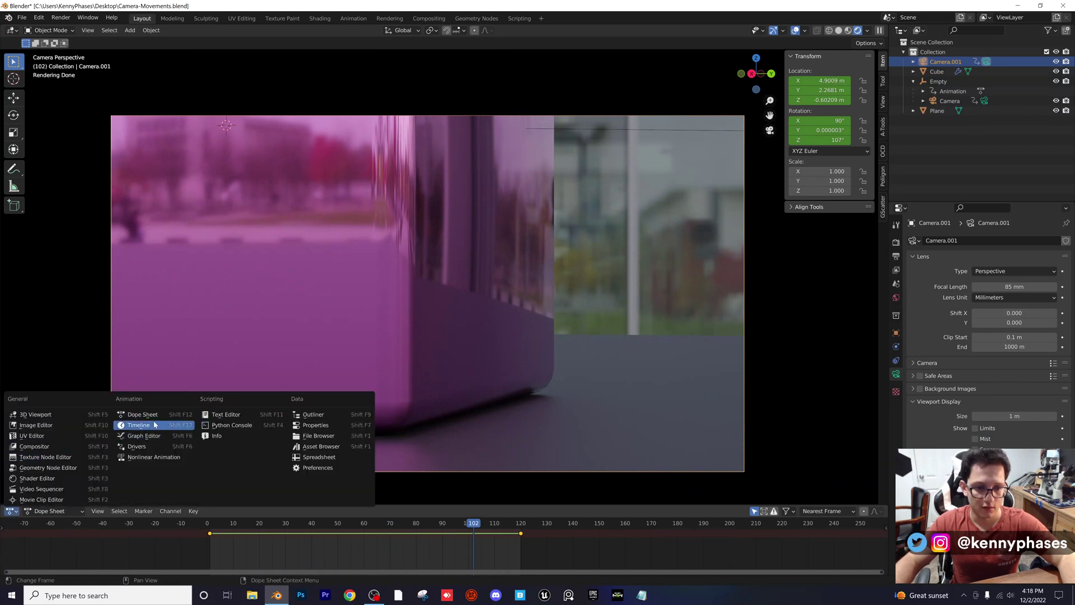
right_click(277, 537)
mouse_move(272, 514)
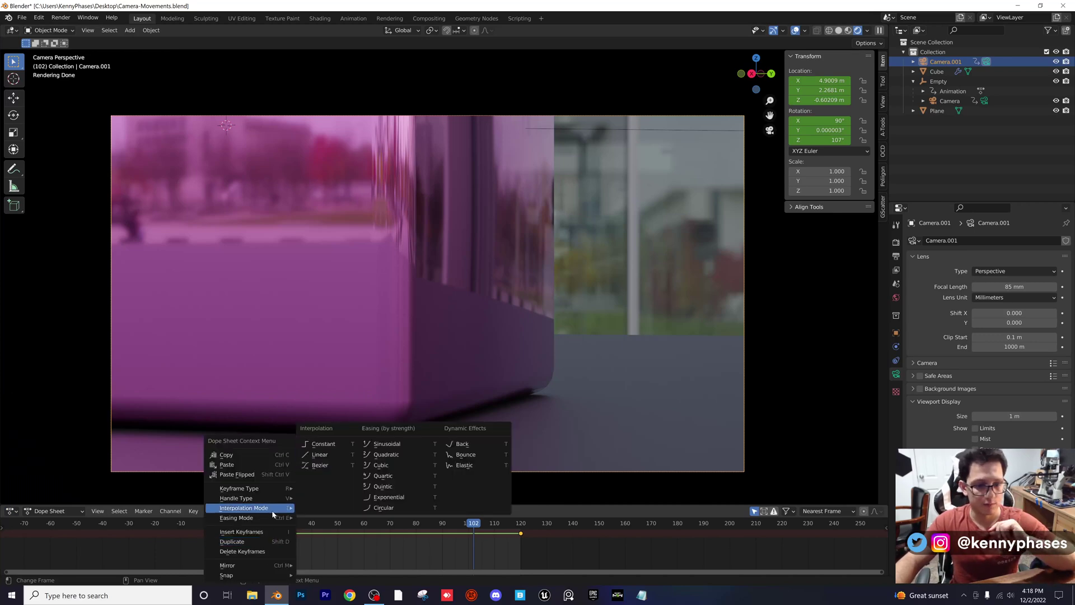
click(338, 465)
Switch the Dope Sheet area to the Graph Editor, enlarge it, and display the close-up camera's animation curves
click(11, 511)
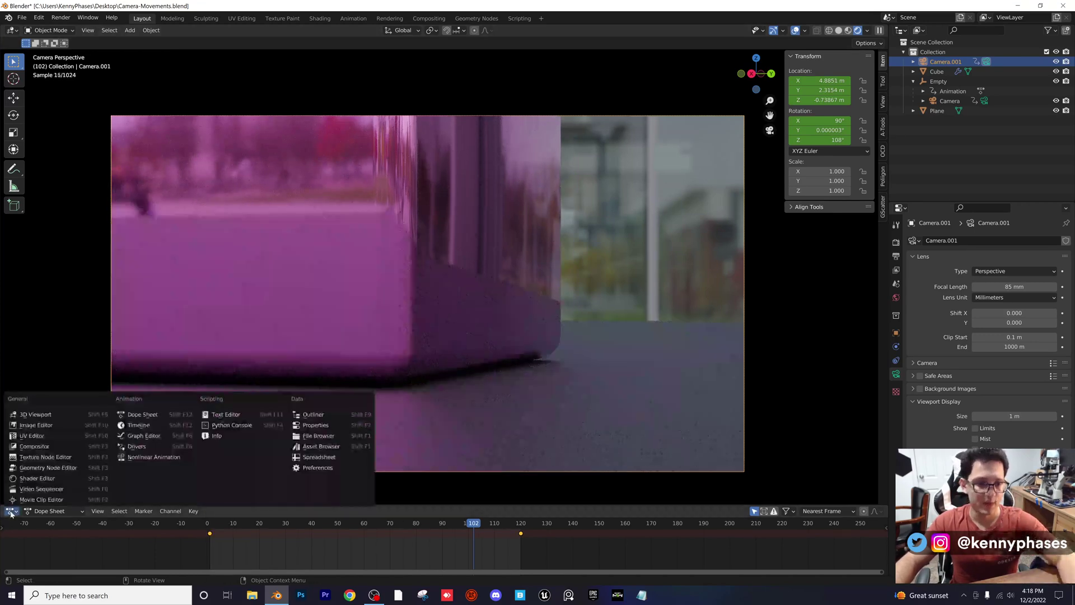
click(144, 435)
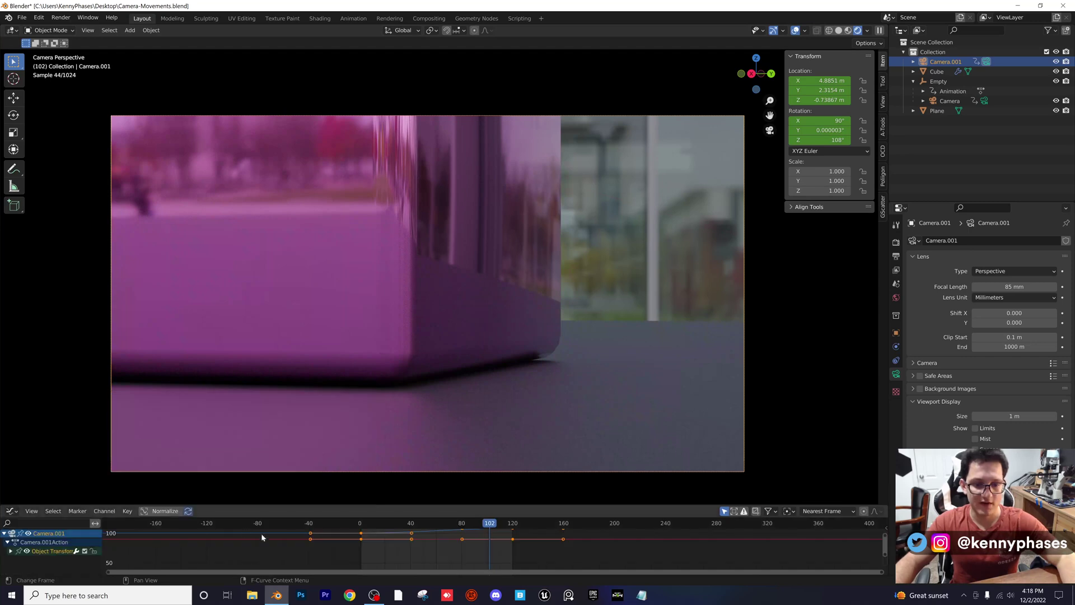
click(272, 501)
drag(271, 503, 269, 365)
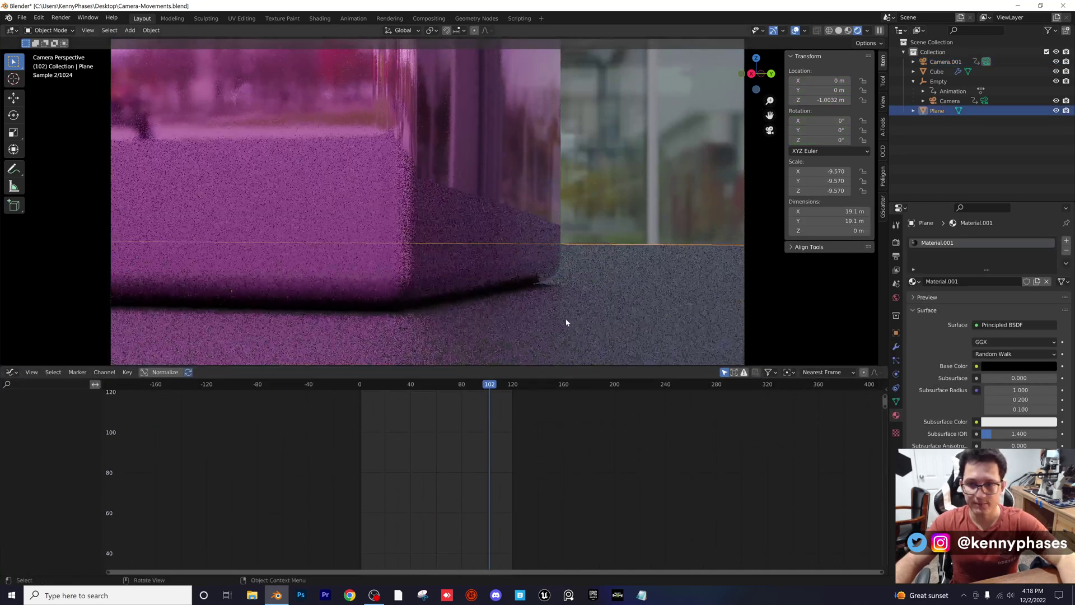
click(972, 63)
scroll(417, 464, up, 4)
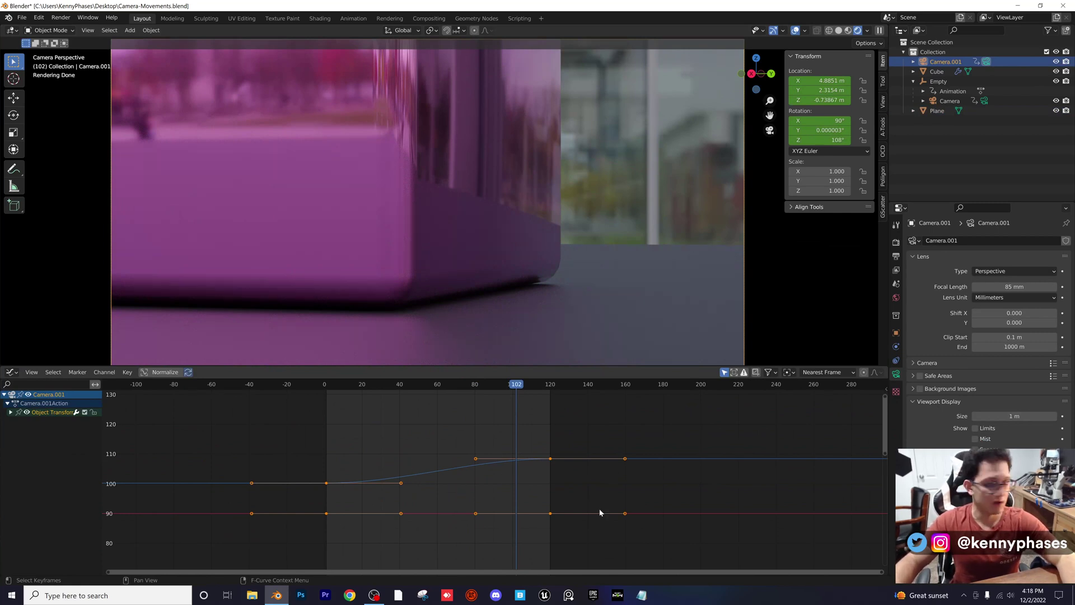
Lengthen the handles of the Z rotation curve's frame 1 keyframe, extending the outgoing handle to about frame 72
click(577, 473)
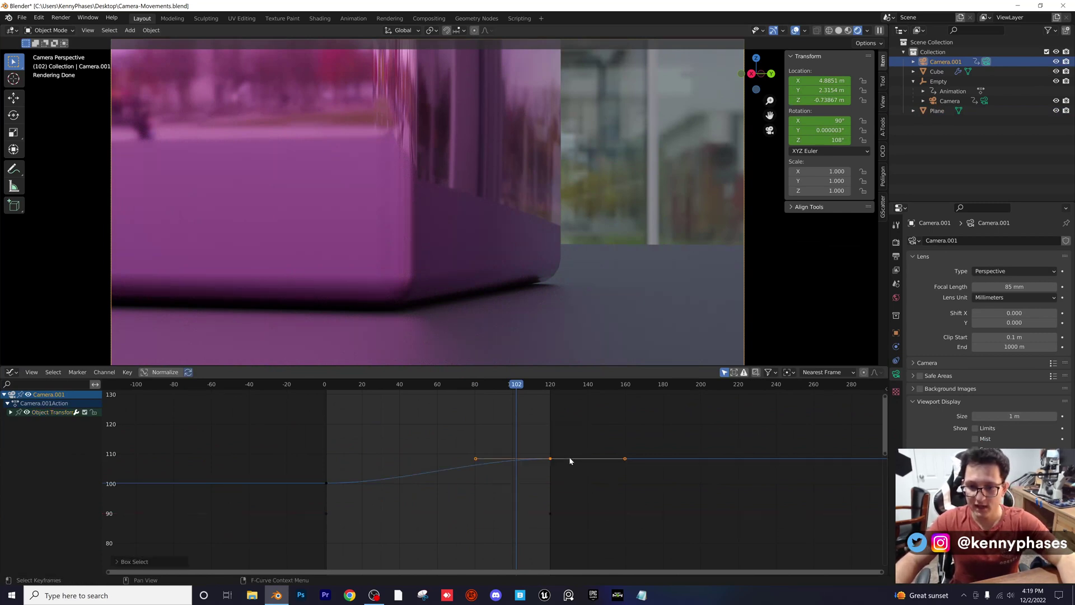
drag(342, 487, 362, 505)
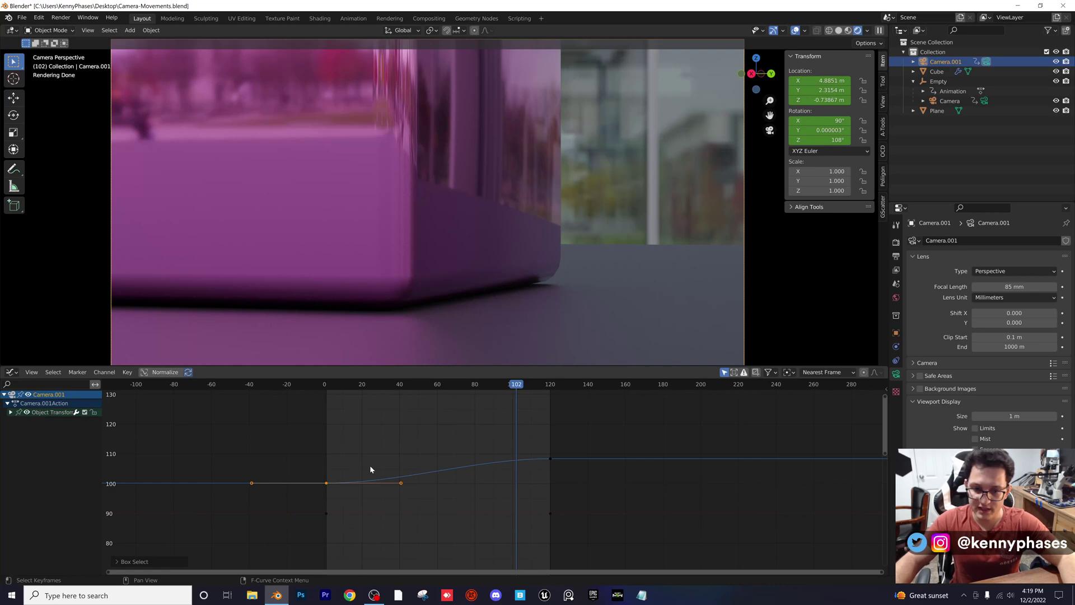
key(s)
click(413, 459)
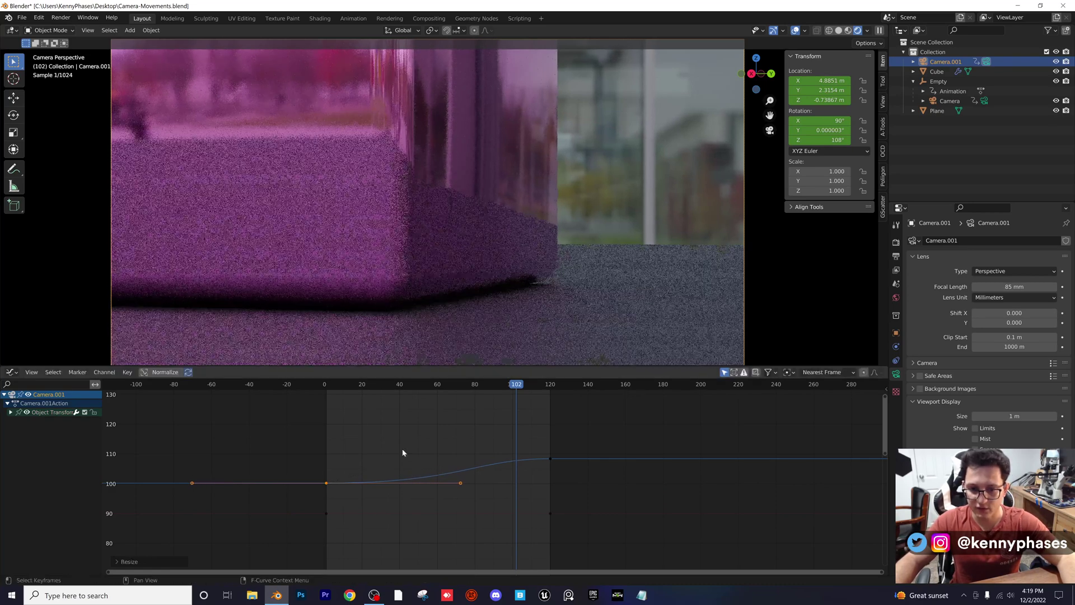
Replay the close-up animation from the start and scrub to frame 100 to review the eased camera move
click(324, 384)
key(space)
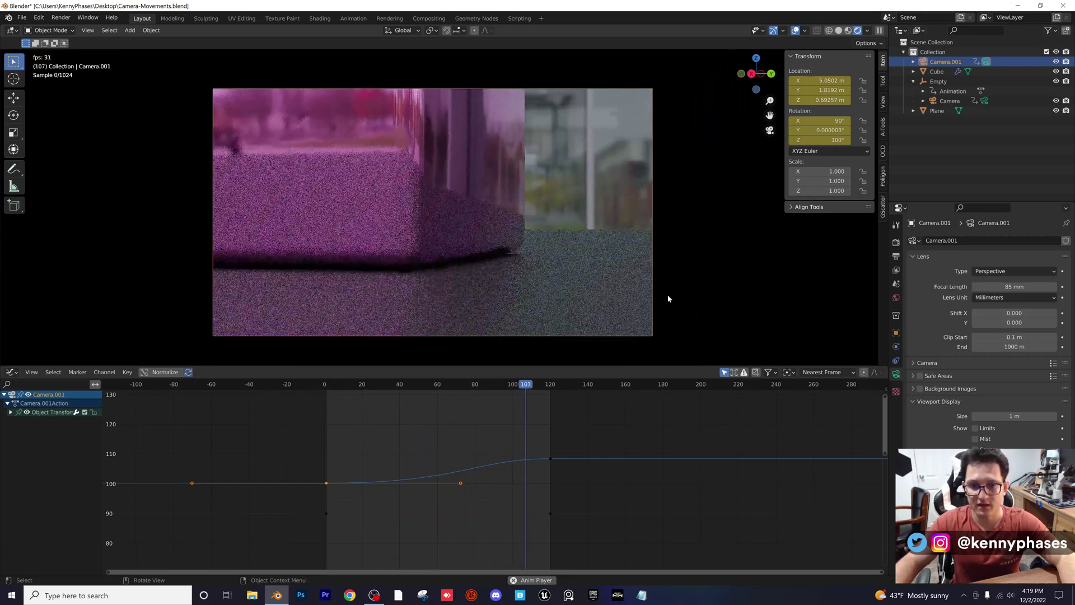
key(space)
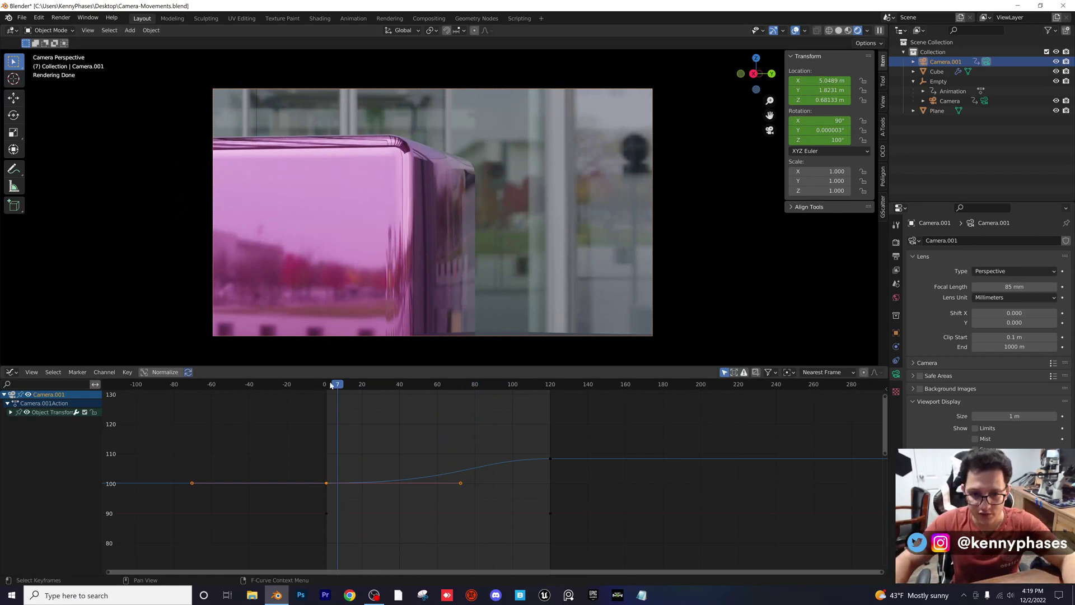
drag(335, 385, 329, 384)
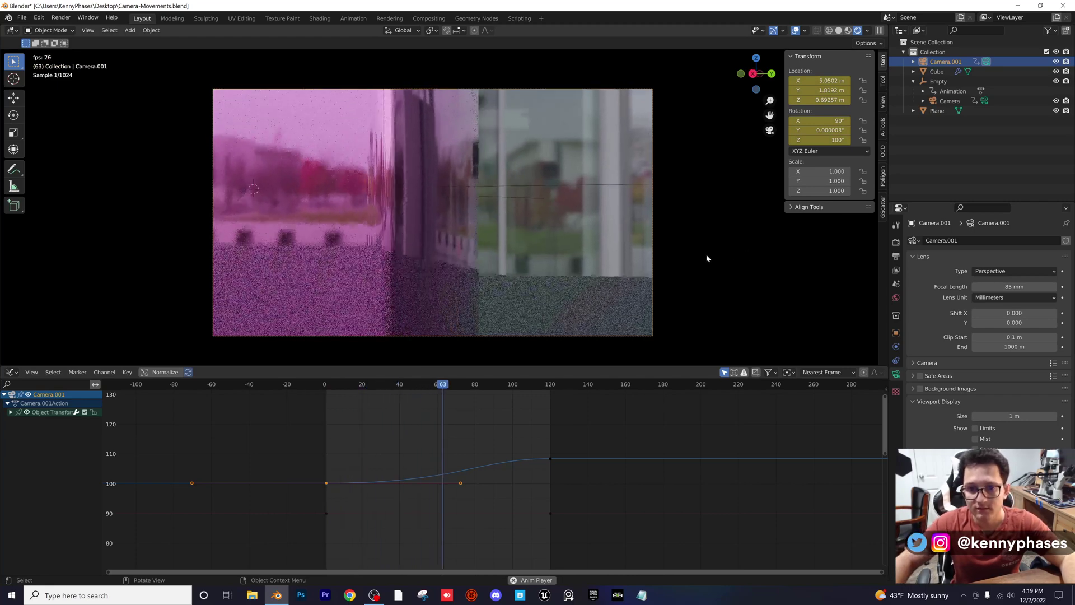
key(space)
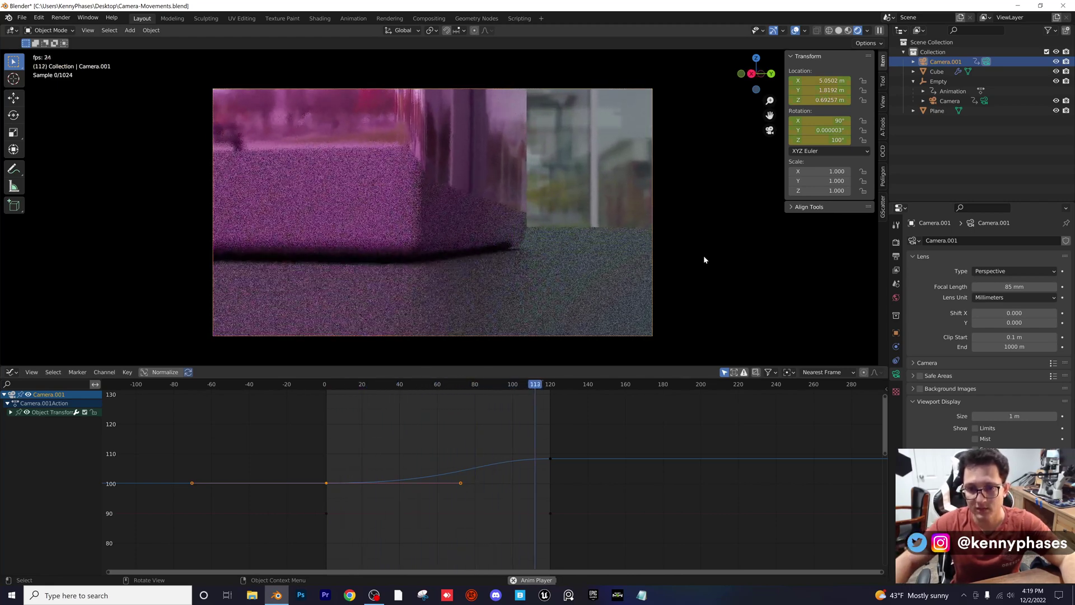
click(327, 388)
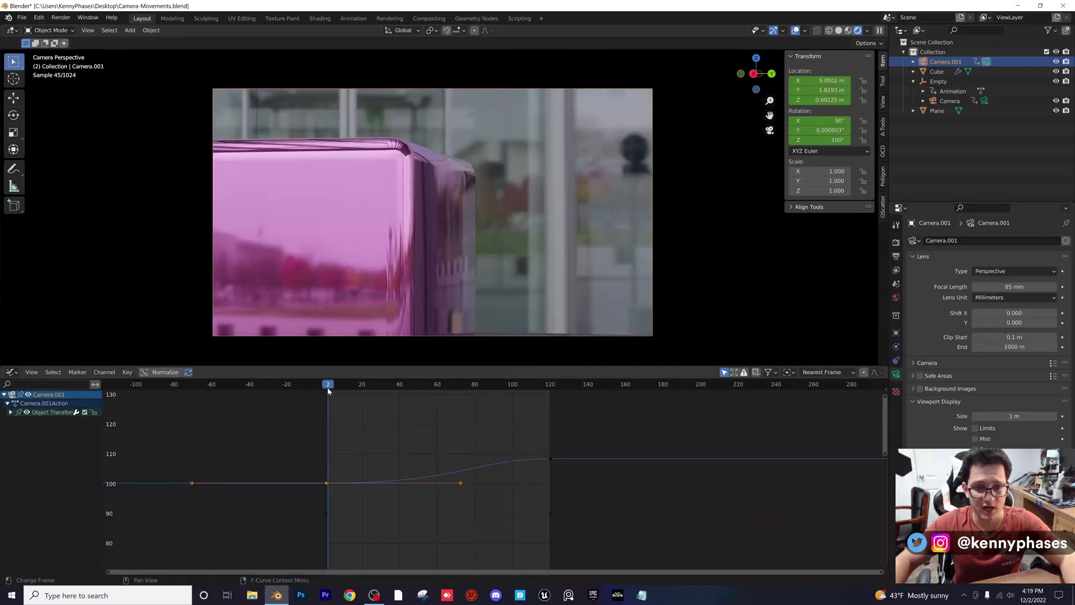
drag(329, 388, 512, 415)
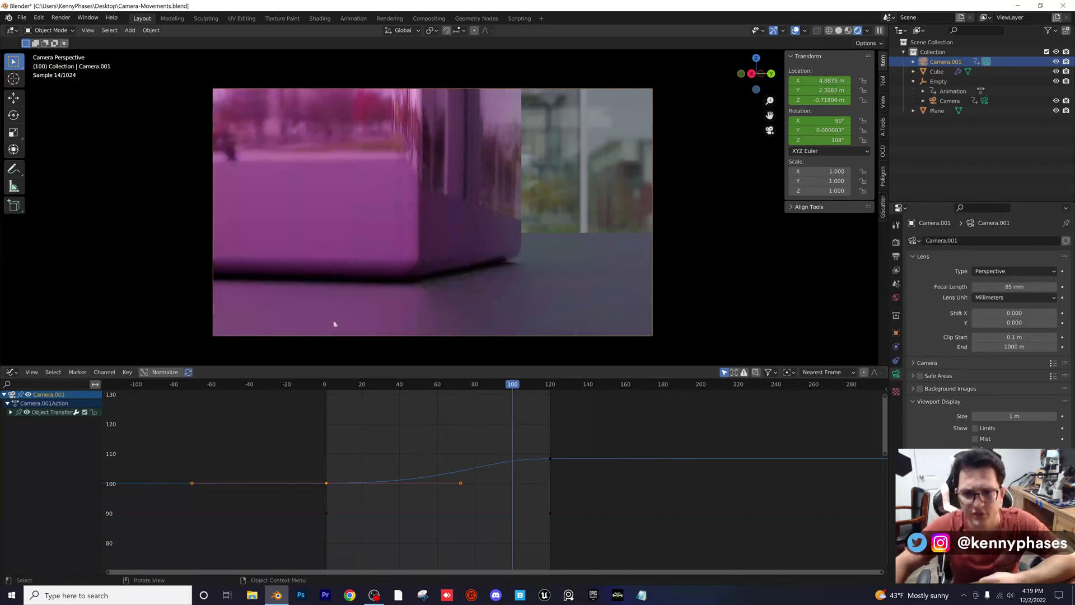
Select the close-up camera again and enable its depth of field
click(591, 274)
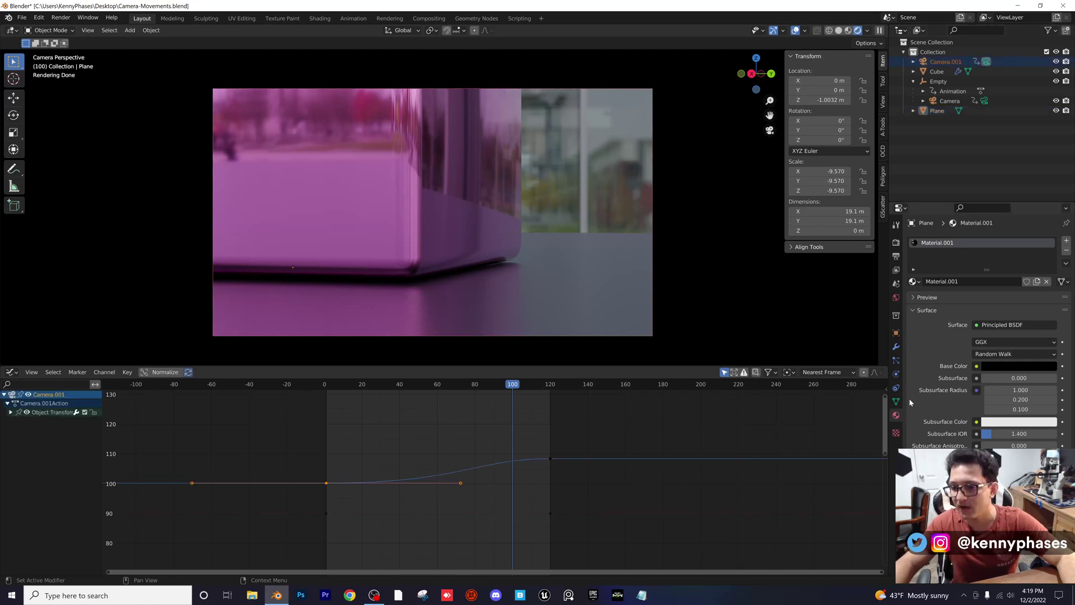
click(938, 62)
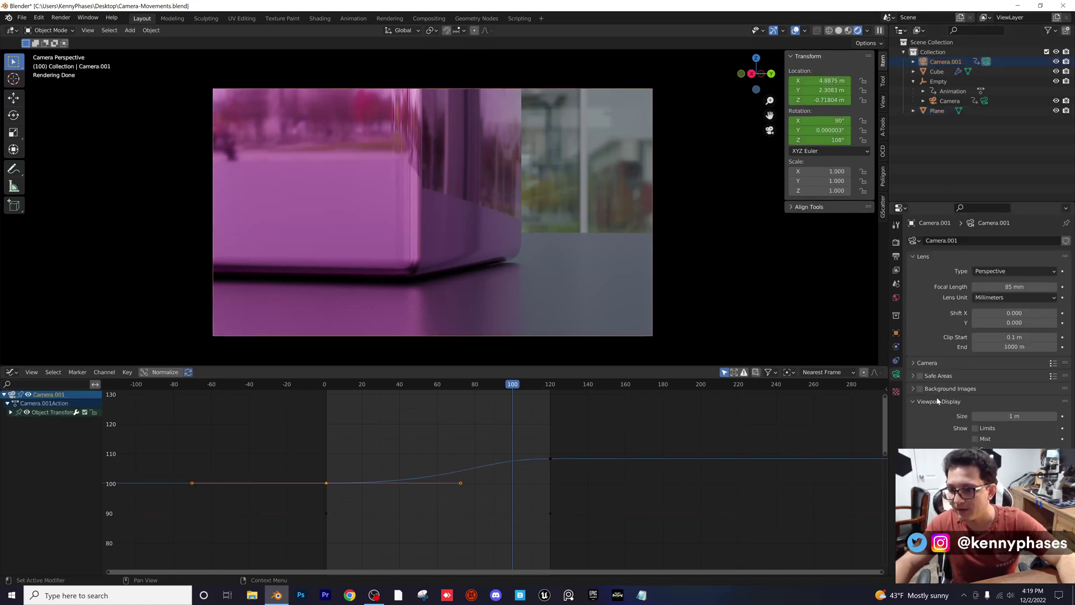
click(920, 403)
click(920, 414)
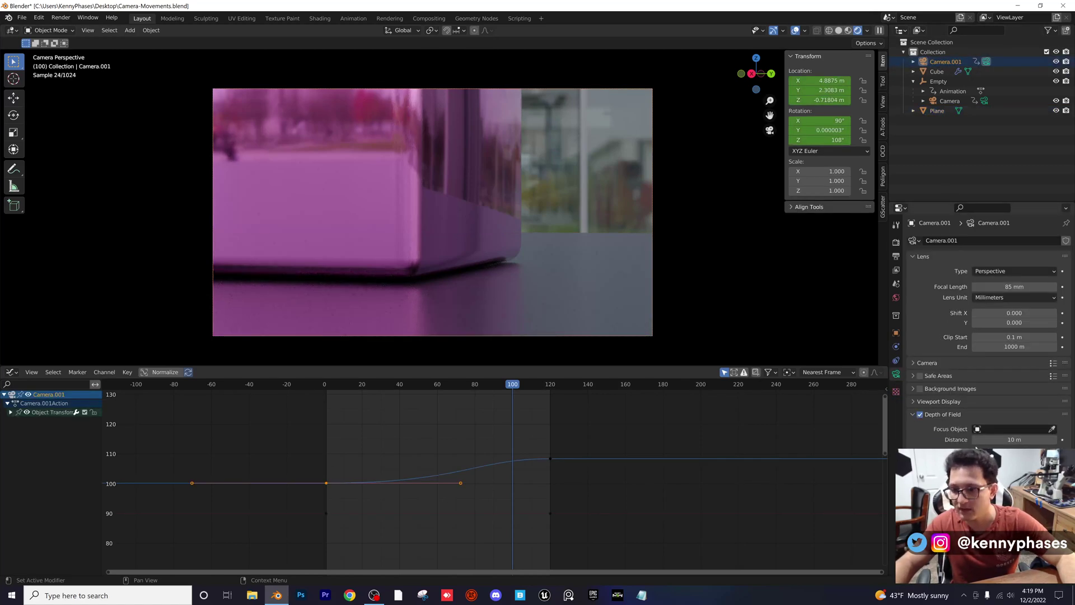
Try the cube as the close-up camera's depth of field focus object, picking it in the viewport and clearing it again
click(1050, 429)
click(367, 165)
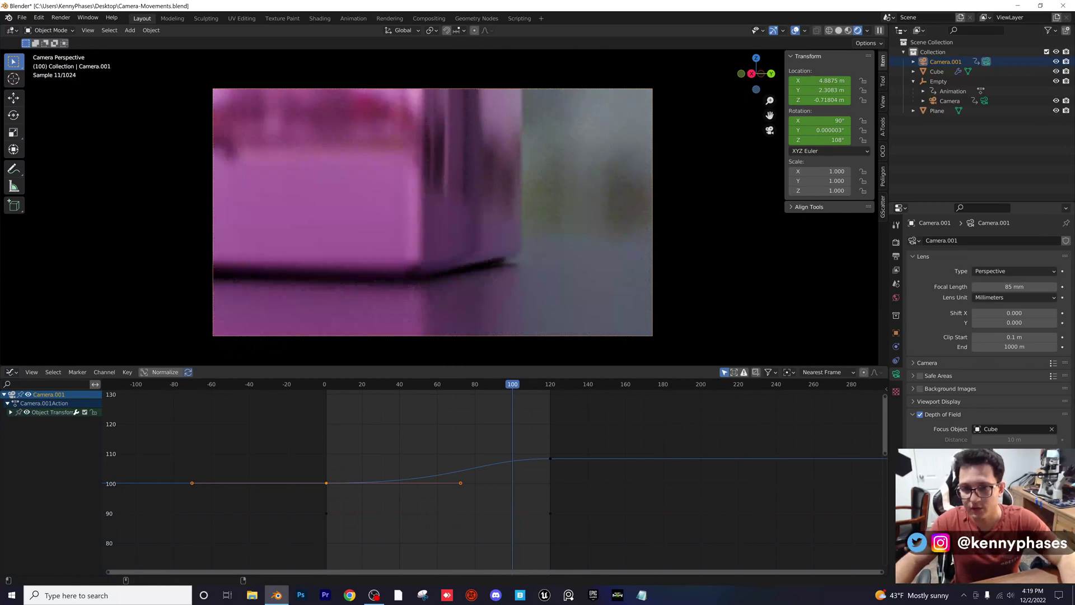
click(1052, 429)
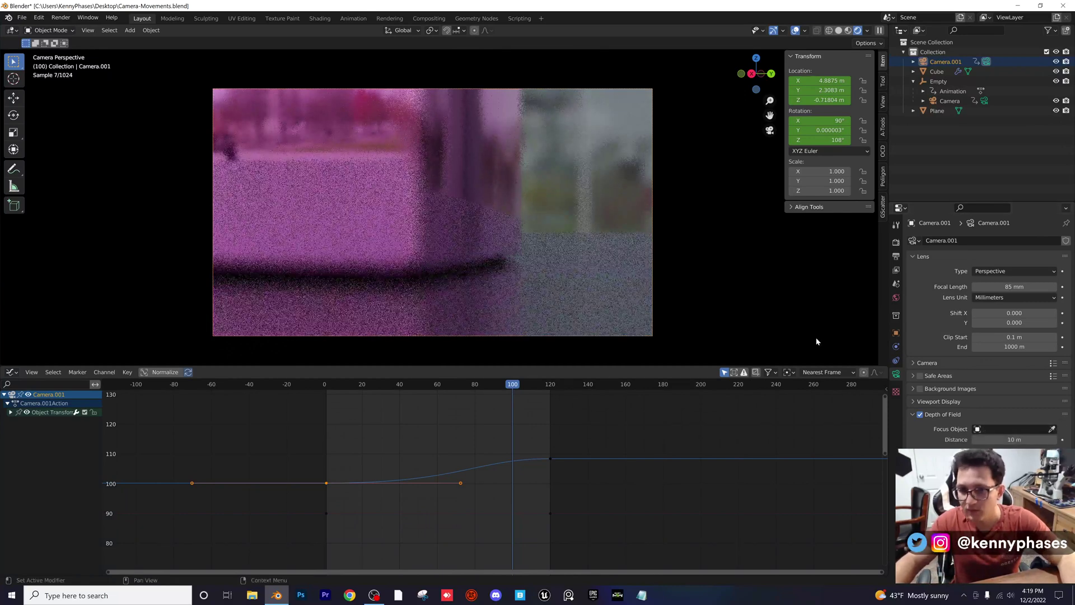
Set the close-up camera's depth of field focus distance to 4.4 m
scroll(501, 237, up, 4)
drag(1014, 439, 1000, 440)
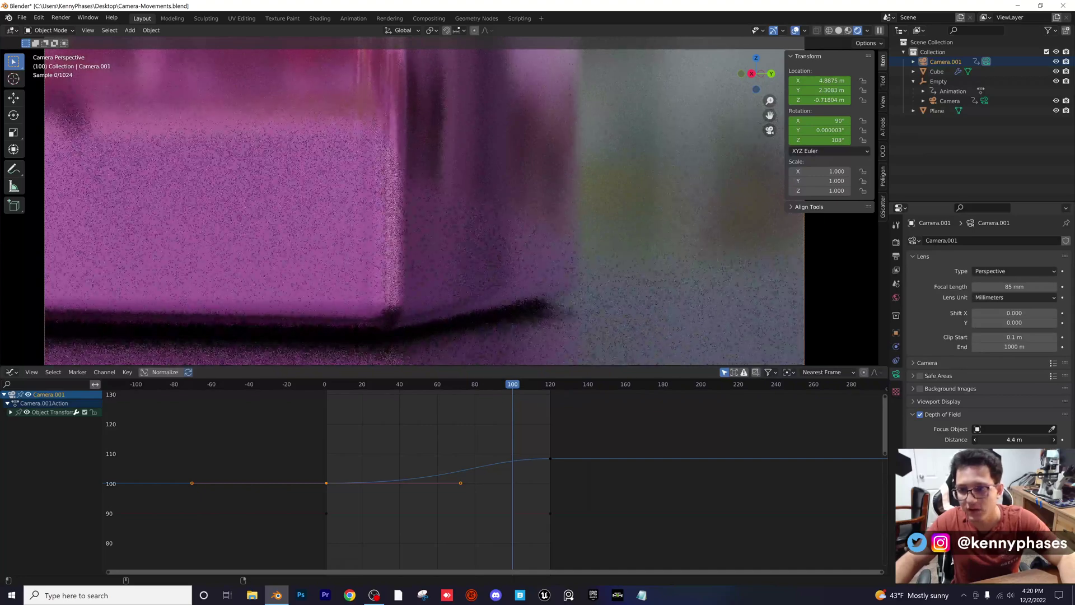
scroll(329, 221, down, 2)
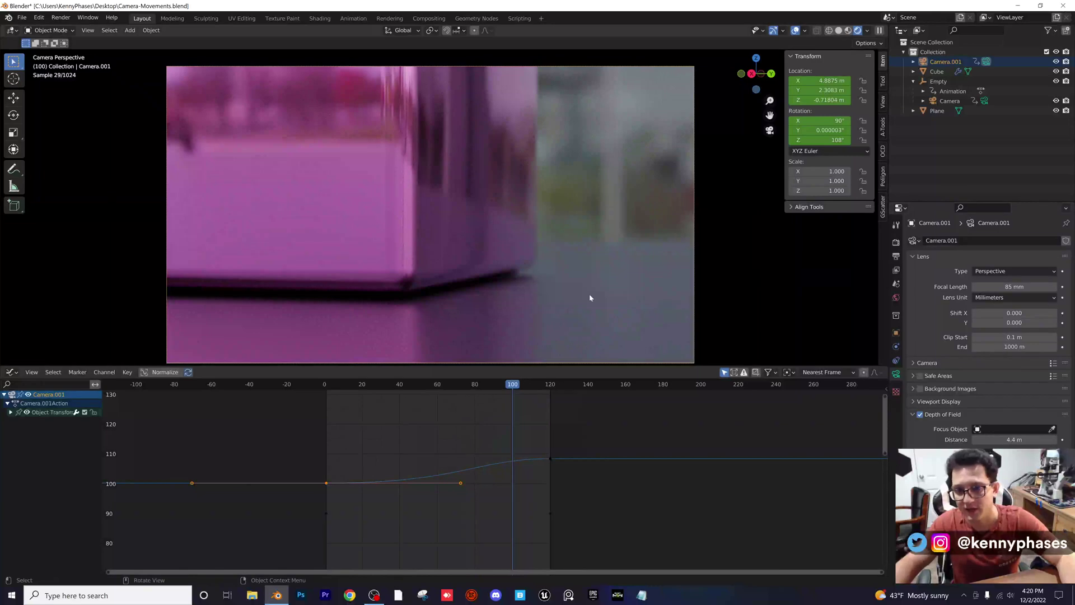
scroll(501, 291, down, 1)
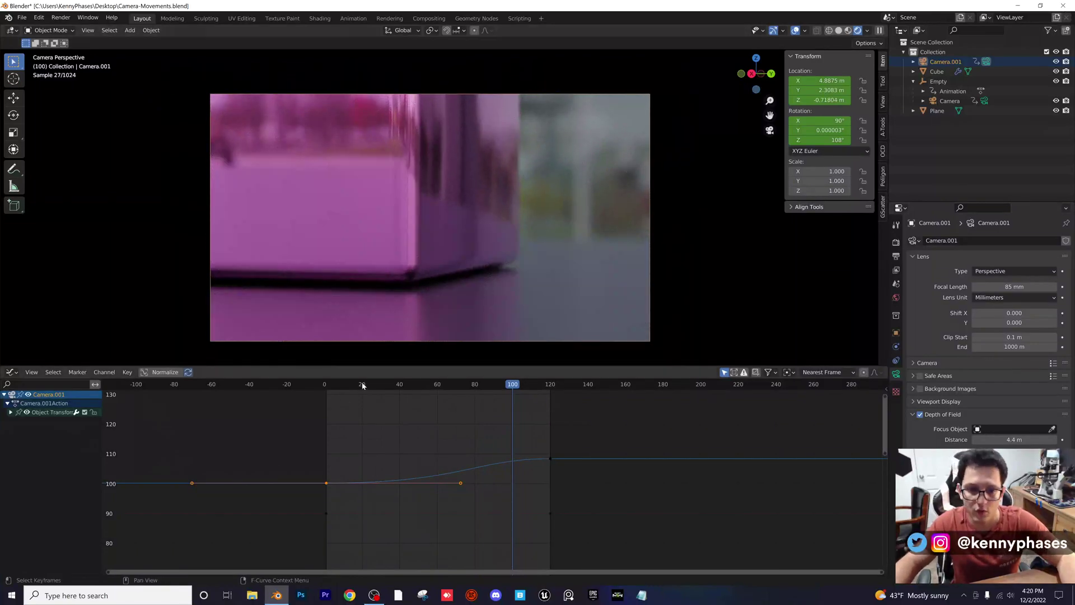
Play the close-up animation from frame 1 to frame 120 to review the depth of field during the move
key(shift+Left)
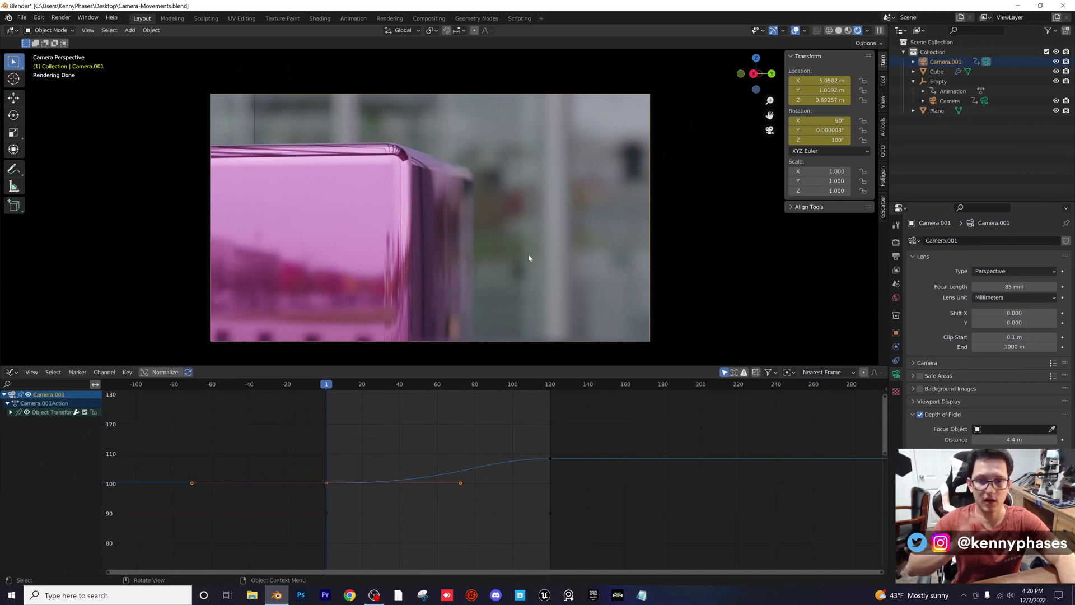
key(space)
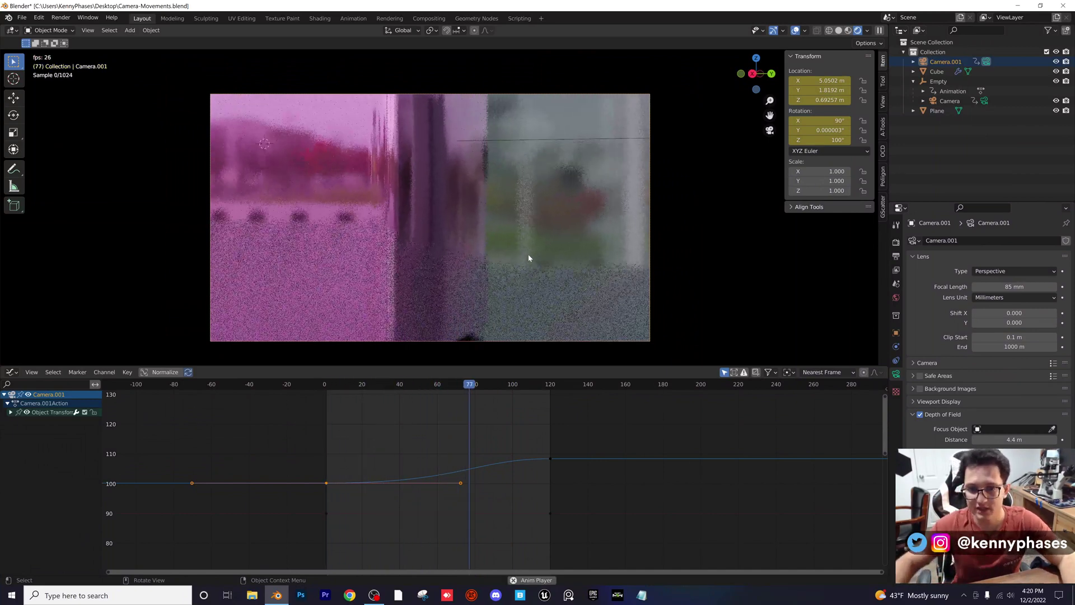
key(space)
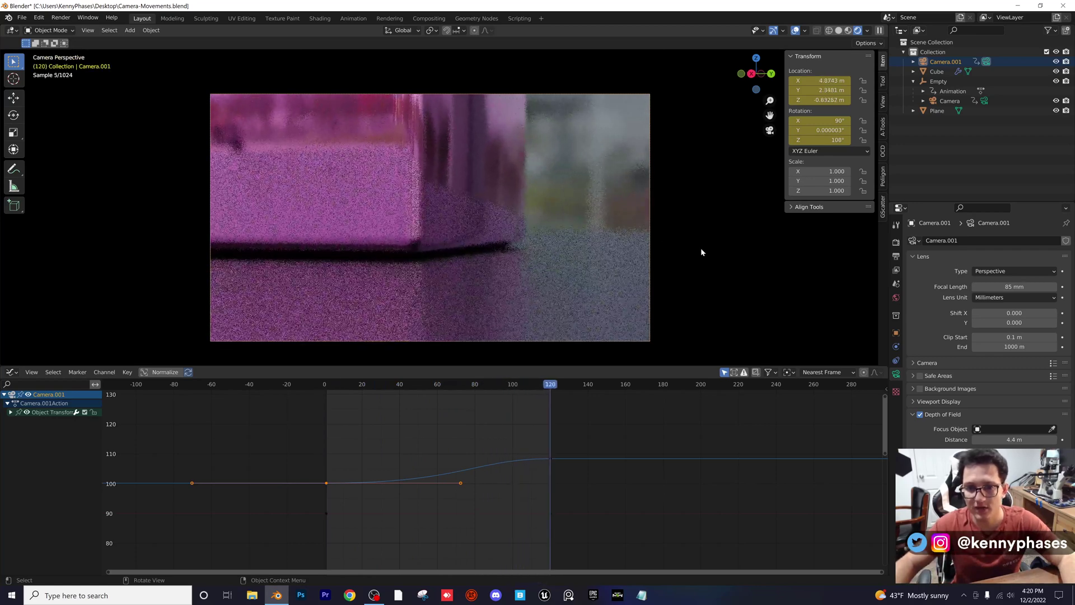
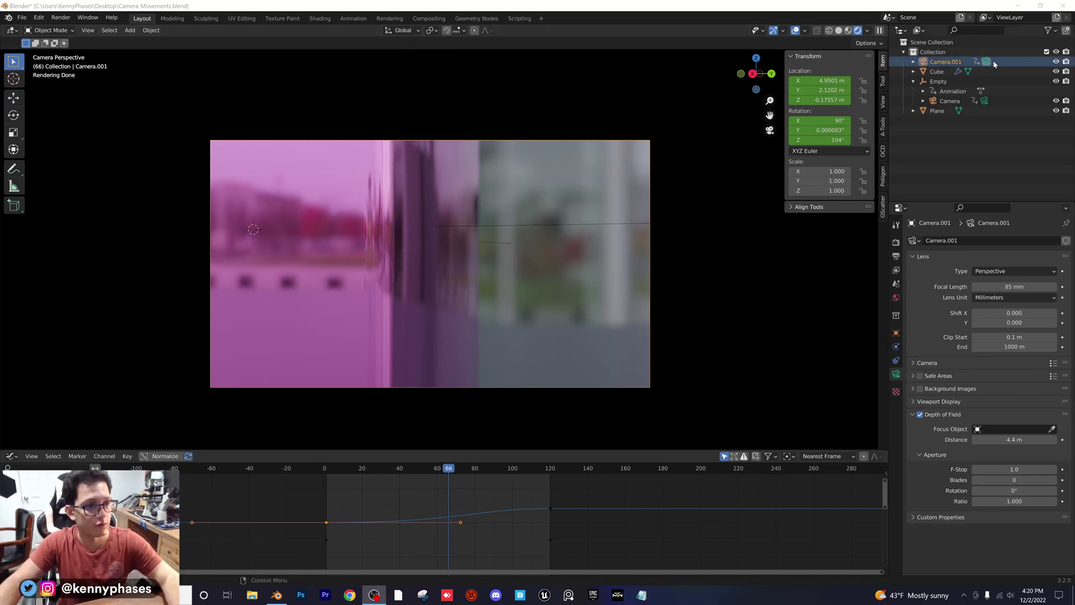
Make the orbiting 50 mm camera the active scene camera and view the whole camera setup from outside in solid shading
click(984, 100)
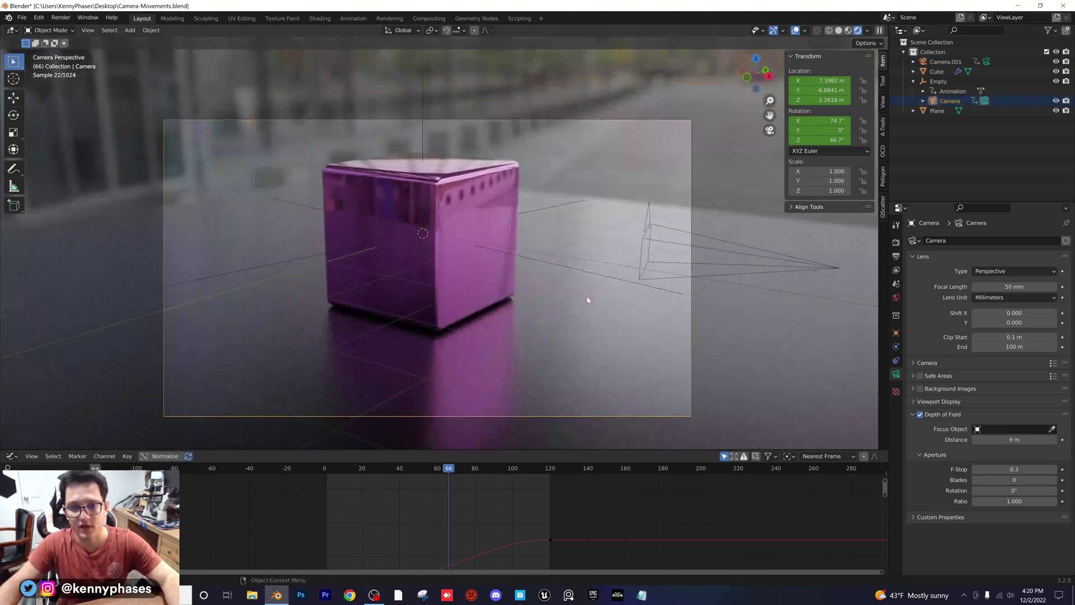
scroll(607, 274, down, 3)
middle_drag(607, 274, 525, 270)
scroll(561, 283, down, 4)
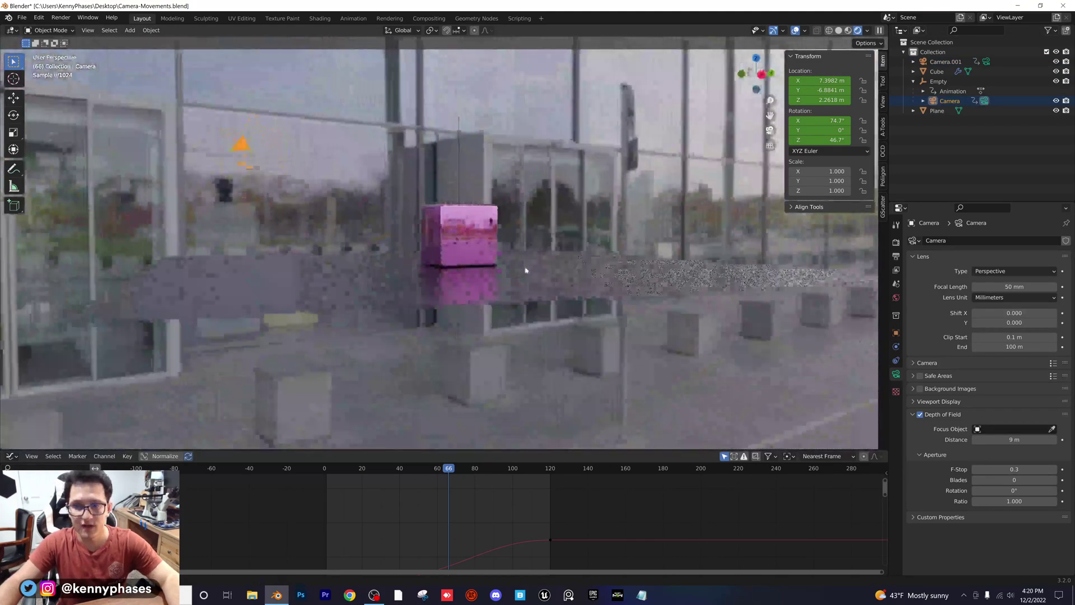
key(z)
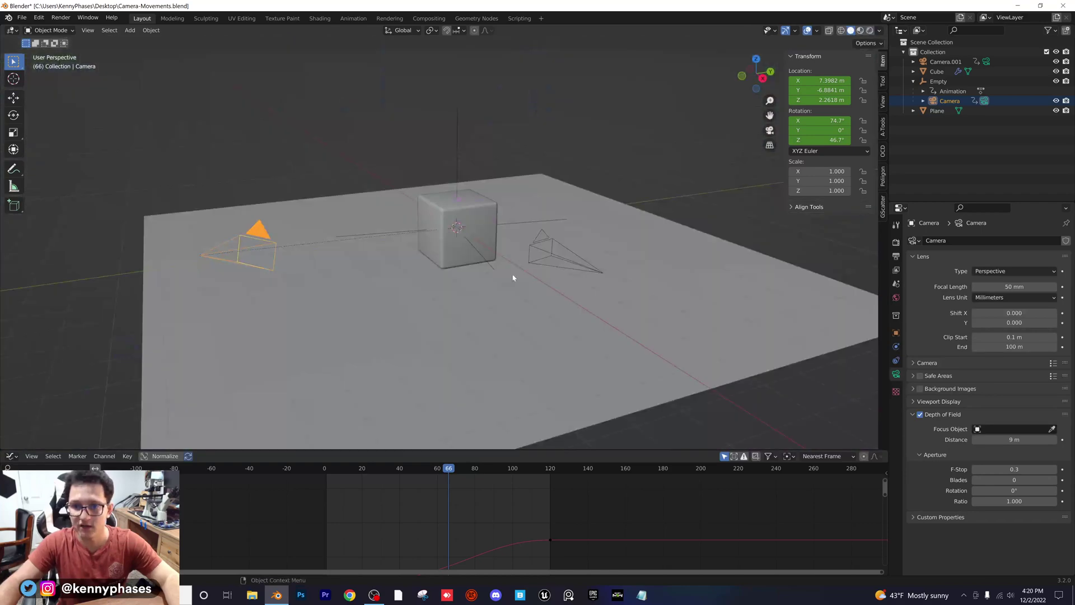
Select the close-up camera and play the animation from the start through the orbiting camera to watch both cameras move
shift+click(563, 243)
middle_drag(563, 243, 510, 261)
click(522, 145)
key(KP_0)
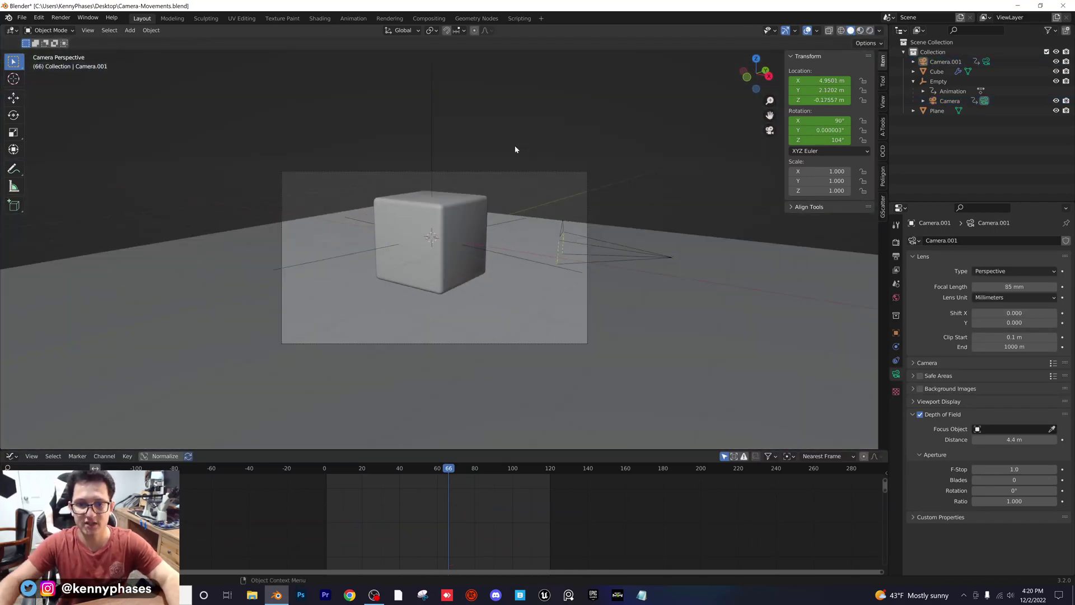
click(328, 470)
key(space)
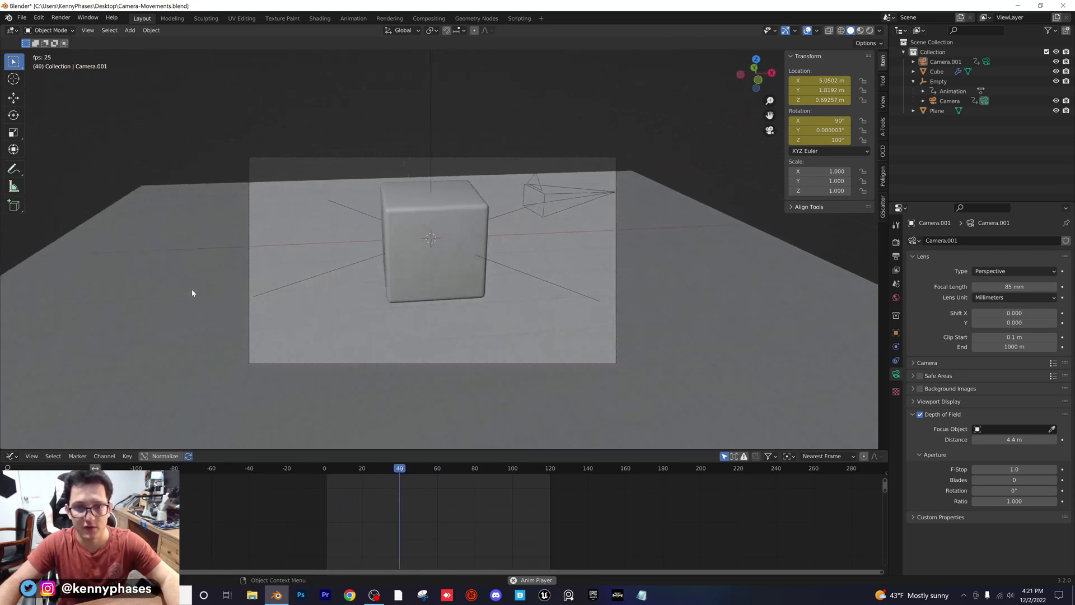
key(space)
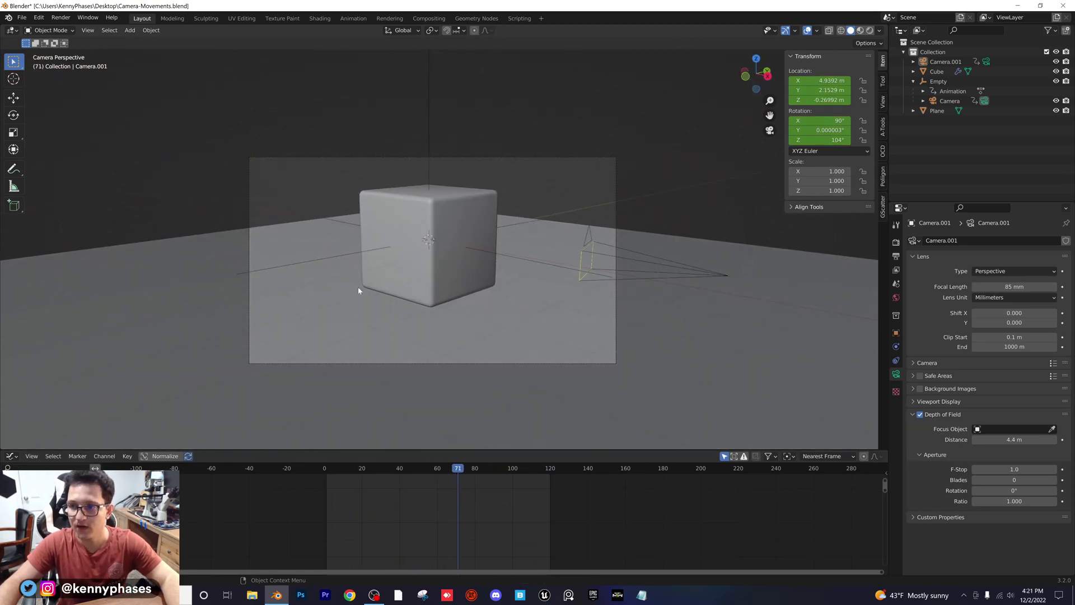
Make the close-up camera the active scene camera and scrub its shot from near the start to about frame 56
click(987, 63)
click(331, 470)
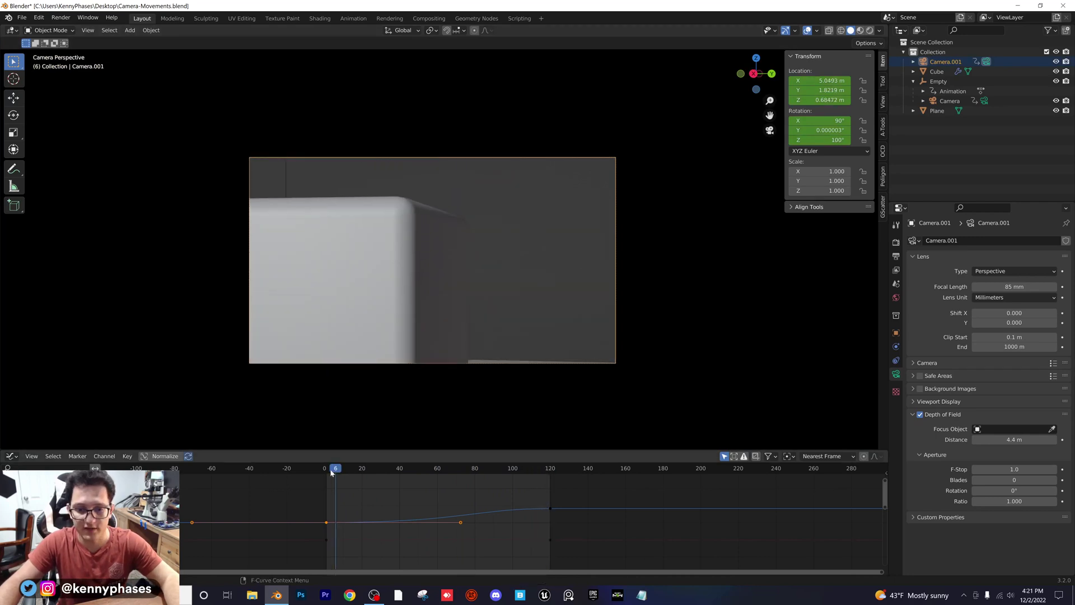
drag(331, 473, 429, 476)
Switch to rendered shading and review the close-up shot's depth of field by scrubbing and playing the animation from the start
click(869, 31)
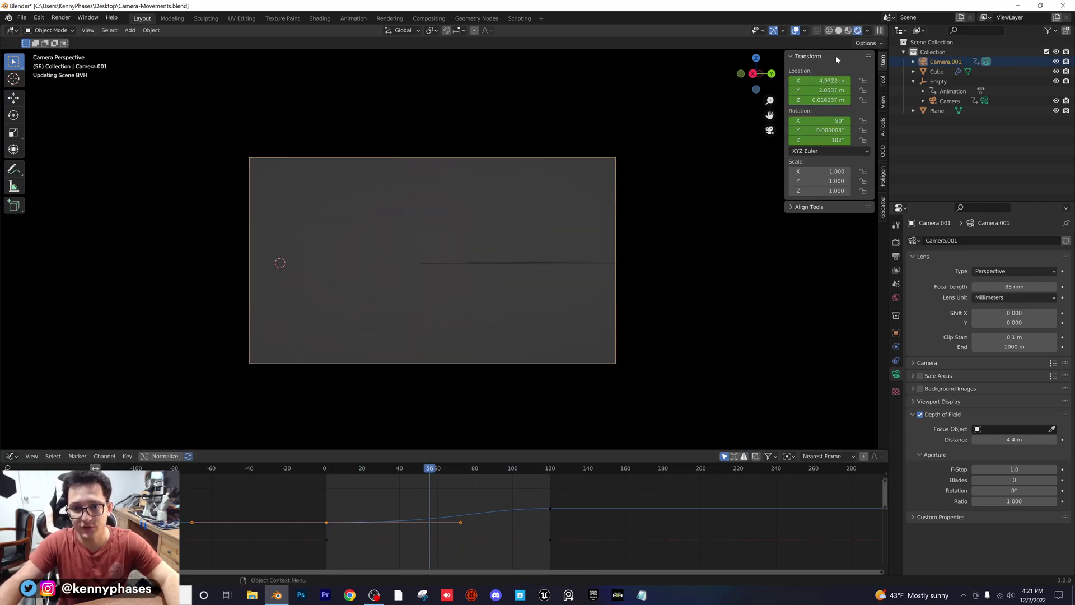
mouse_move(330, 471)
mouse_down()
mouse_move(537, 478)
mouse_move(424, 494)
mouse_up()
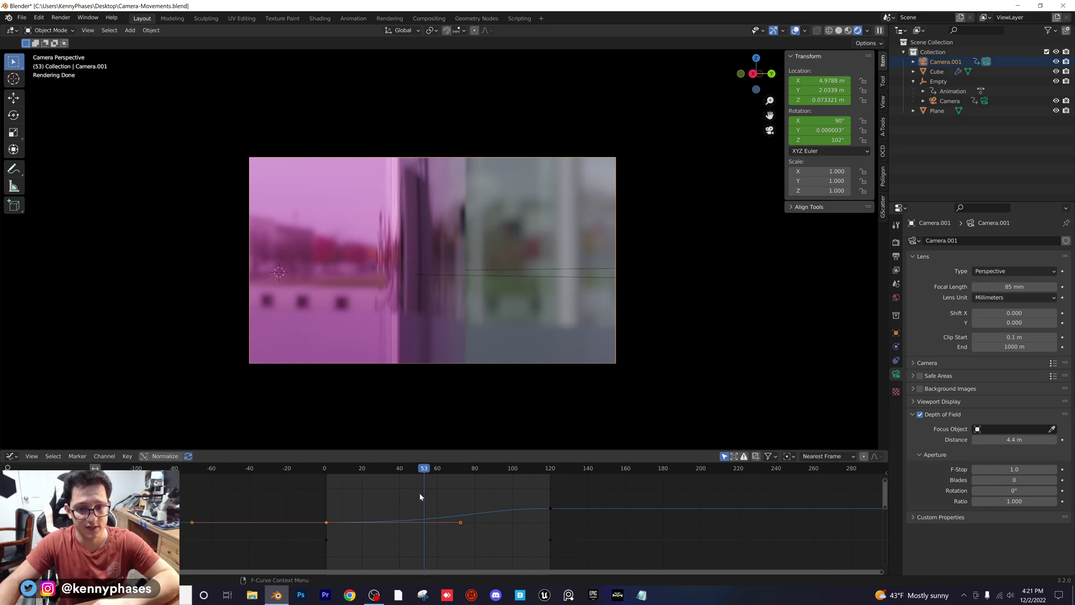
click(326, 470)
key(space)
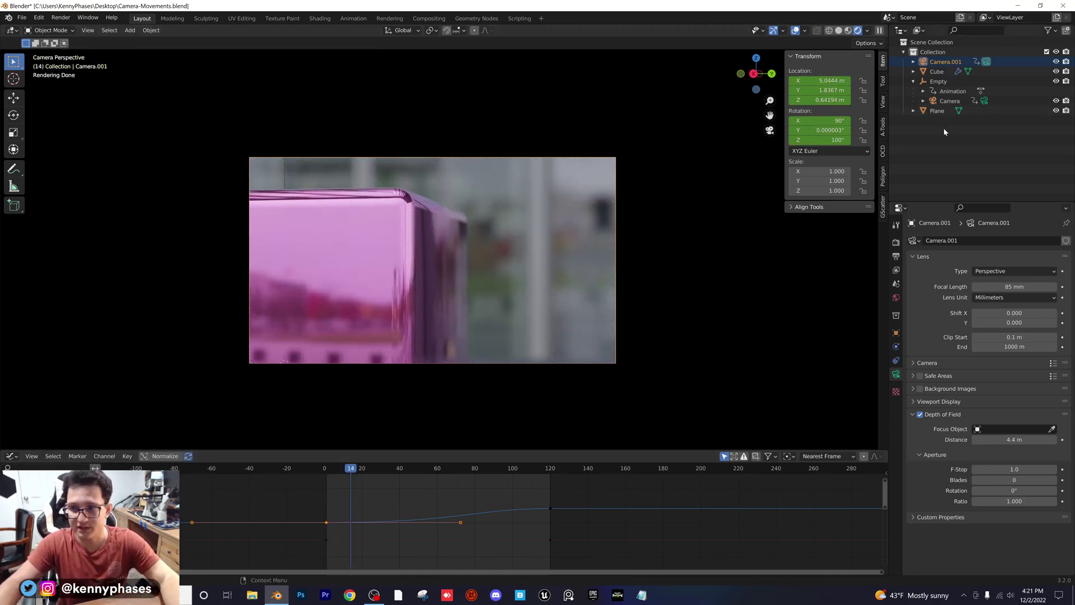
Make the orbiting camera the active scene camera and play its rendered shot from the start to about frame 114
click(985, 101)
click(326, 470)
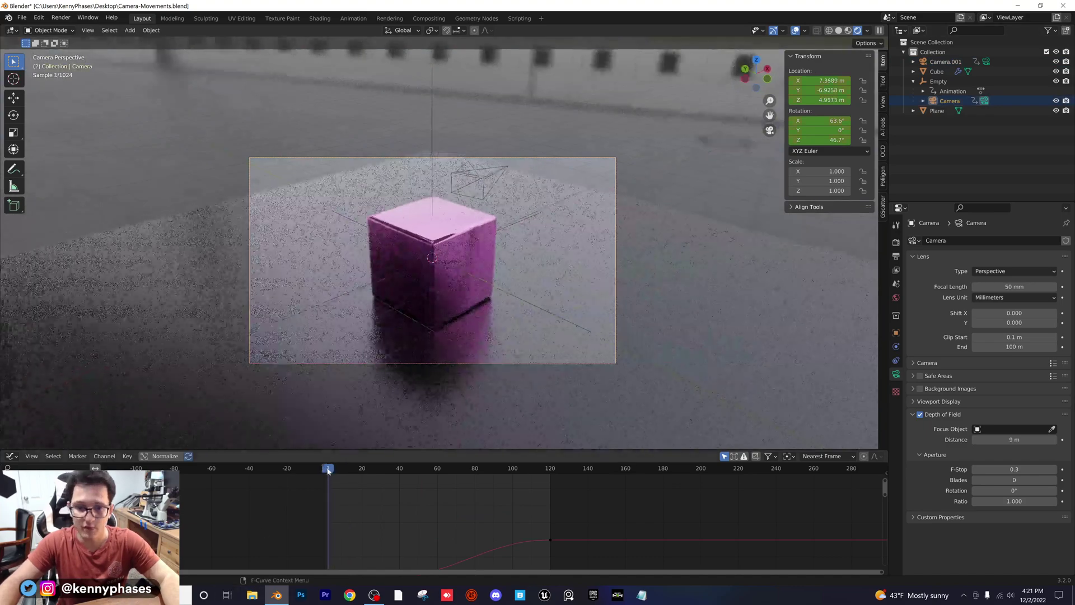
key(space)
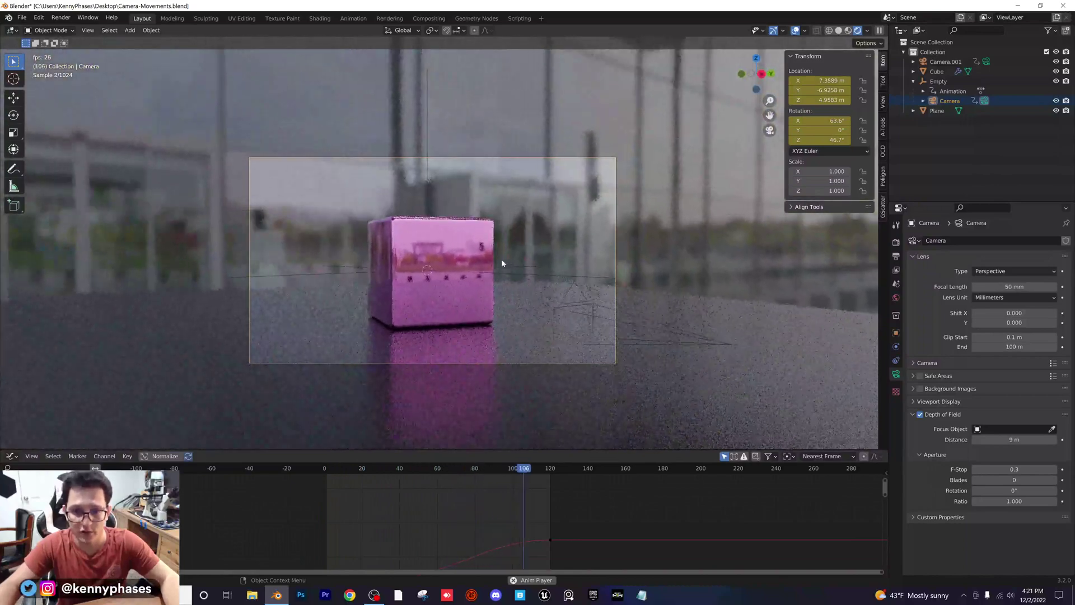
key(space)
scroll(453, 330, down, 3)
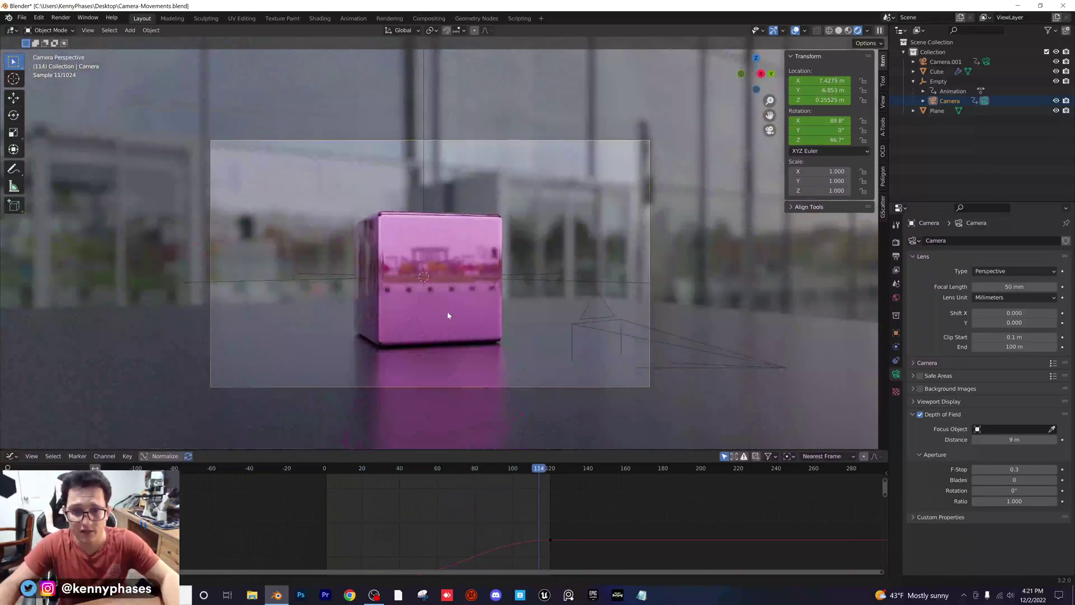